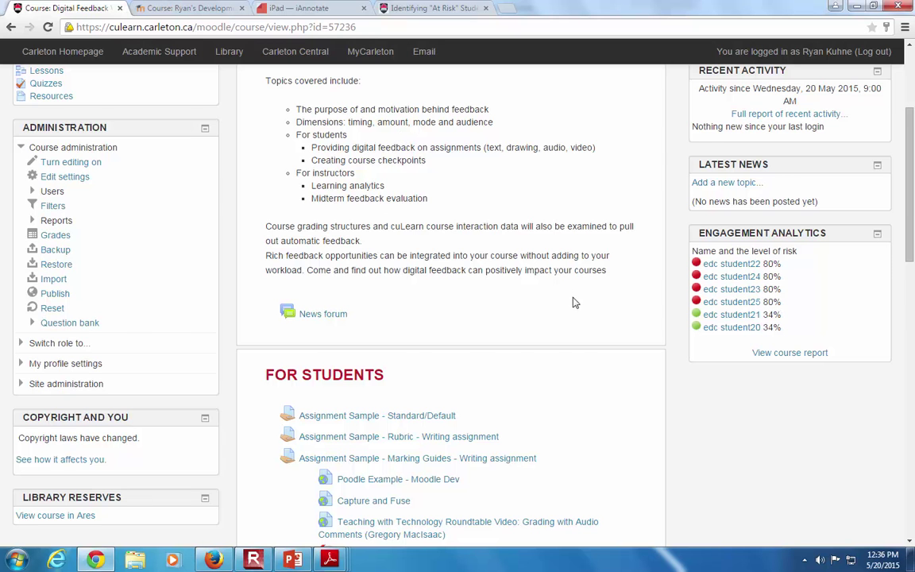
Turn course editing on and open Assignment Sample - Standard/Default to view its grading summary
{"action": "scroll", "coordinate": [575, 302], "scroll_direction": "up", "scroll_amount": 3}
{"action": "left_click", "coordinate": [849, 129]}
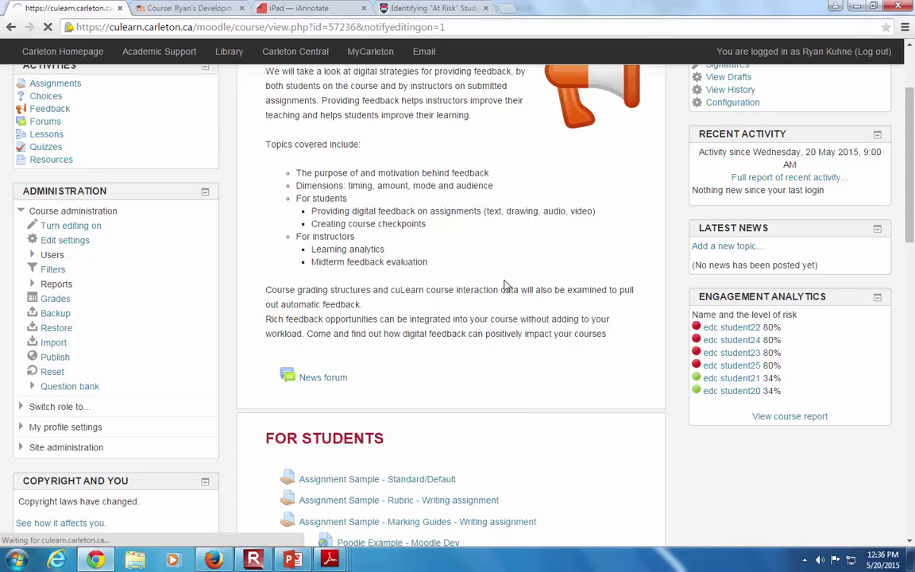
{"action": "scroll", "coordinate": [506, 286], "scroll_direction": "down", "scroll_amount": 5}
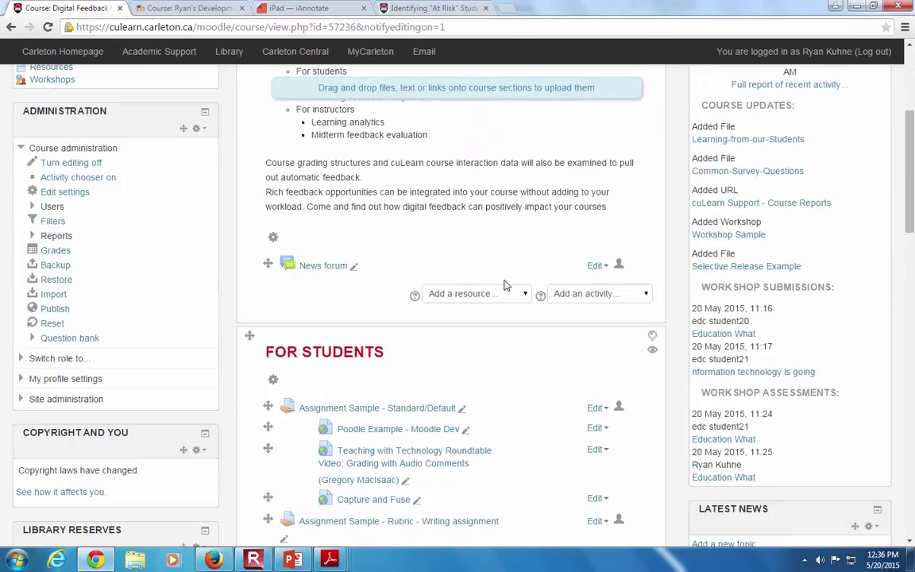
{"action": "scroll", "coordinate": [505, 286], "scroll_direction": "up", "scroll_amount": 2}
{"action": "scroll", "coordinate": [505, 286], "scroll_direction": "down", "scroll_amount": 2}
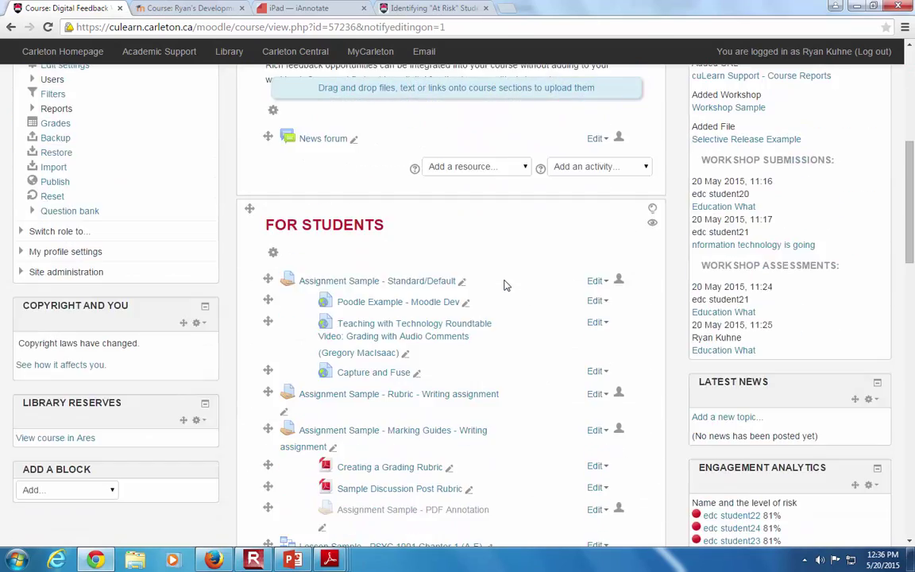
{"action": "left_click", "coordinate": [392, 282]}
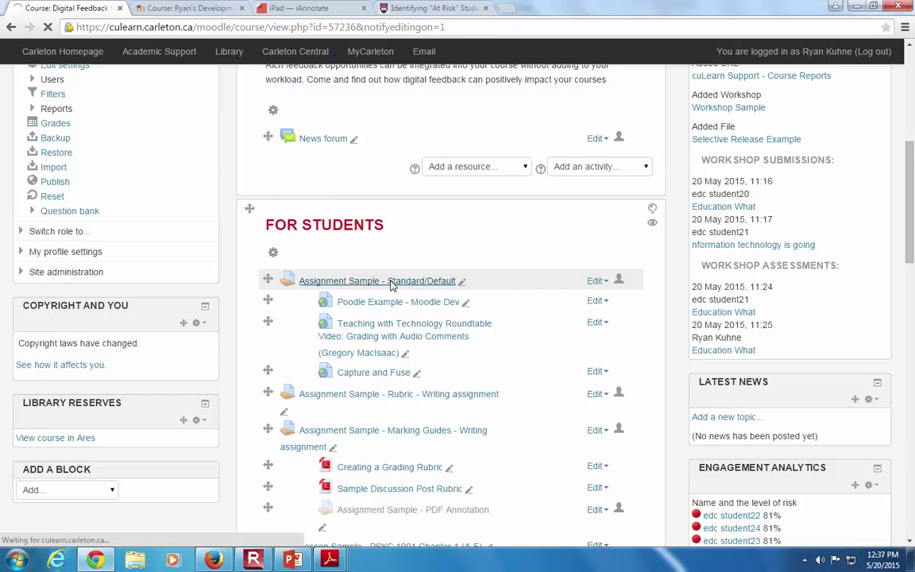
{"action": "scroll", "coordinate": [391, 284], "scroll_direction": "down", "scroll_amount": 1}
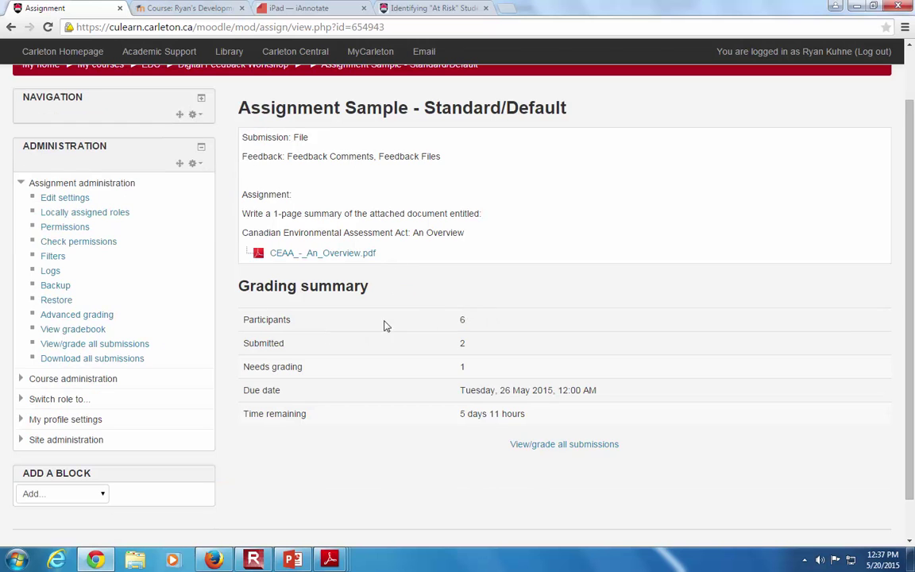
List all submissions and open the grading form for the second, not-yet-graded student
{"action": "left_click", "coordinate": [554, 446]}
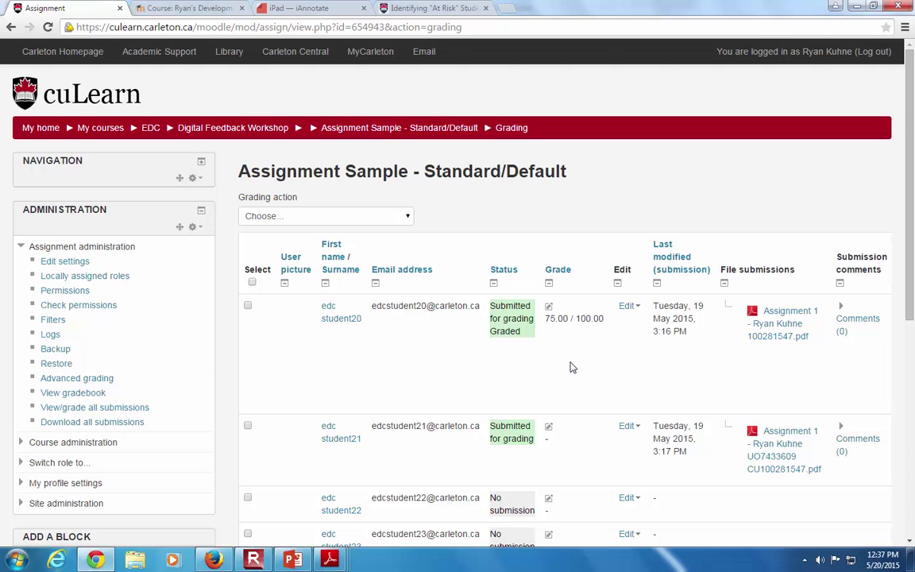
{"action": "scroll", "coordinate": [570, 368], "scroll_direction": "down", "scroll_amount": 3}
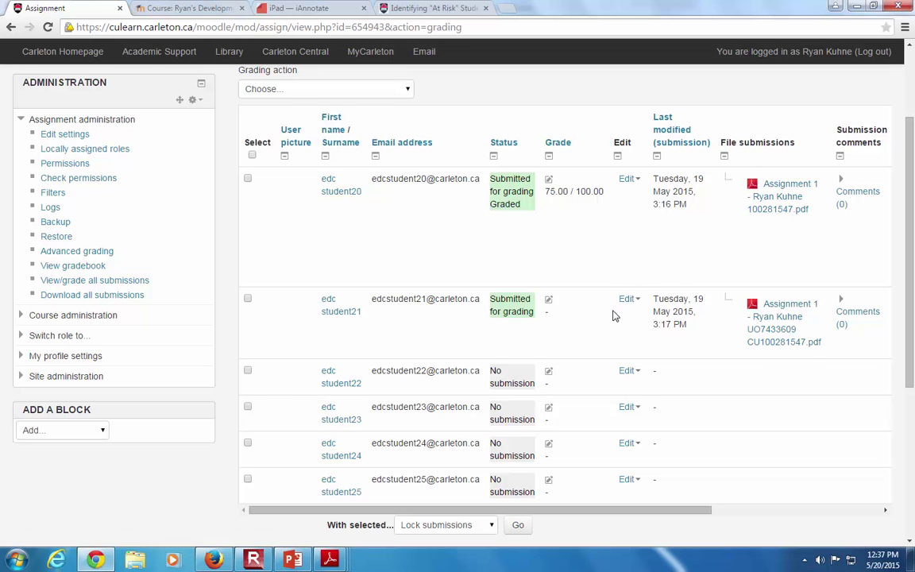
{"action": "left_click", "coordinate": [548, 302]}
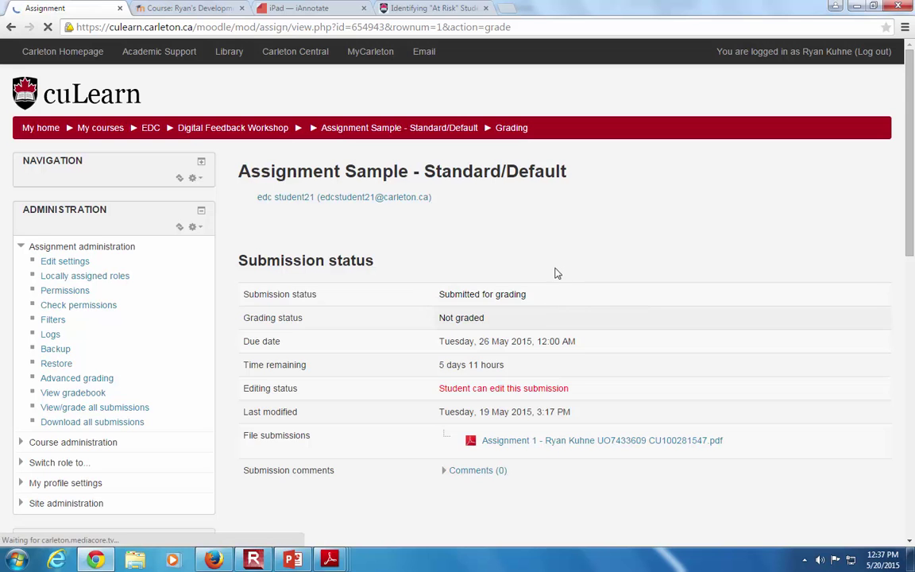
Enter a grade of 78 in Grade out of 100
{"action": "scroll", "coordinate": [556, 270], "scroll_direction": "down", "scroll_amount": 3}
{"action": "scroll", "coordinate": [559, 271], "scroll_direction": "down", "scroll_amount": 2}
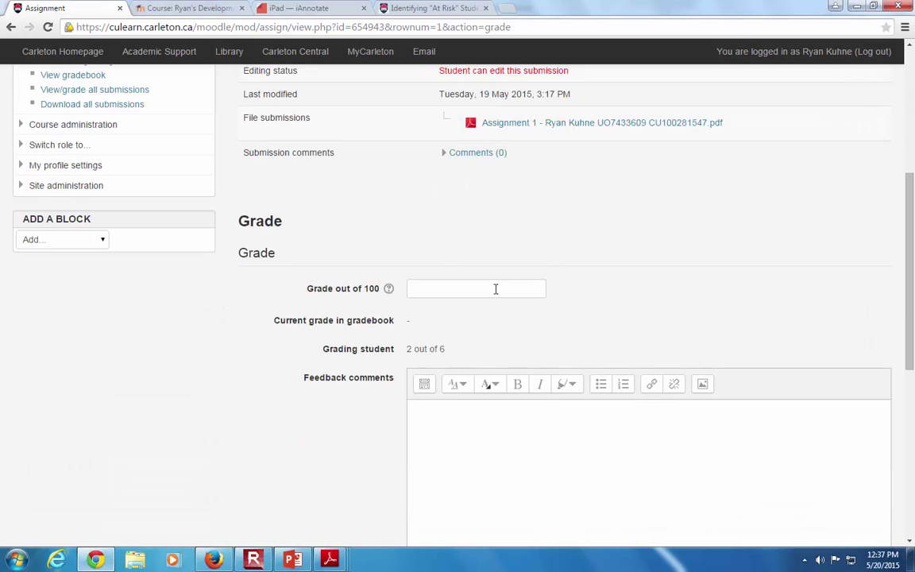
{"action": "scroll", "coordinate": [492, 289], "scroll_direction": "up", "scroll_amount": 2}
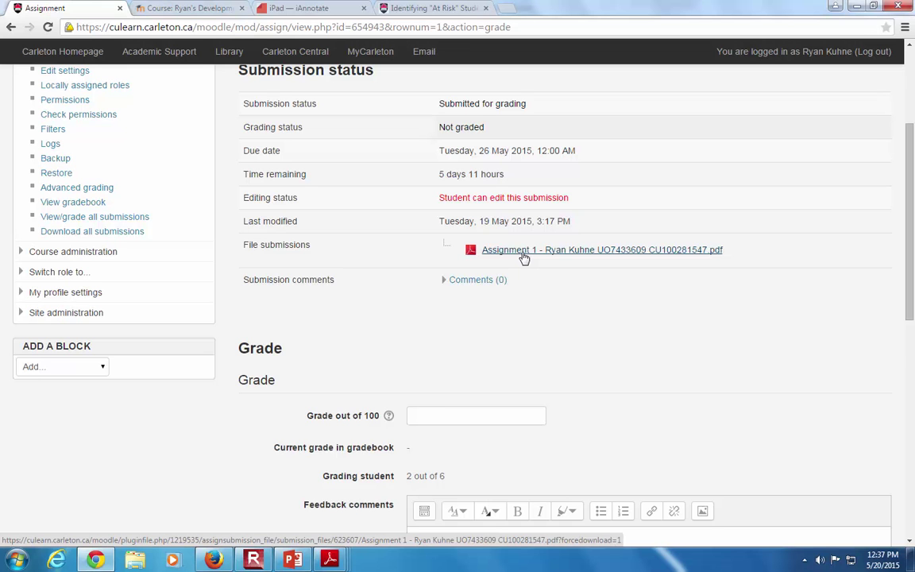
{"action": "left_click", "coordinate": [444, 419]}
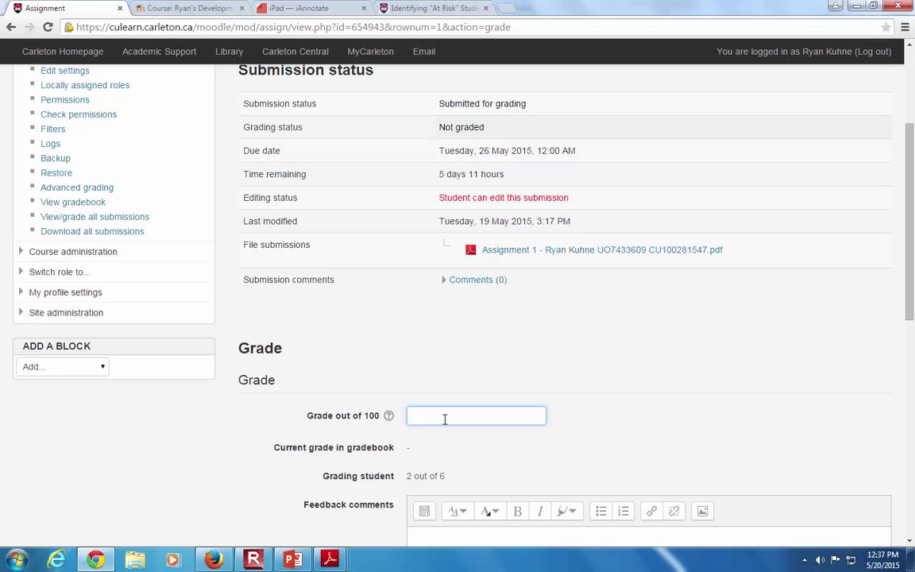
{"action": "type", "text": "78"}
Write three short lines of placeholder feedback comments, then minimize the browser to show PowerPoint
{"action": "scroll", "coordinate": [445, 419], "scroll_direction": "down", "scroll_amount": 3}
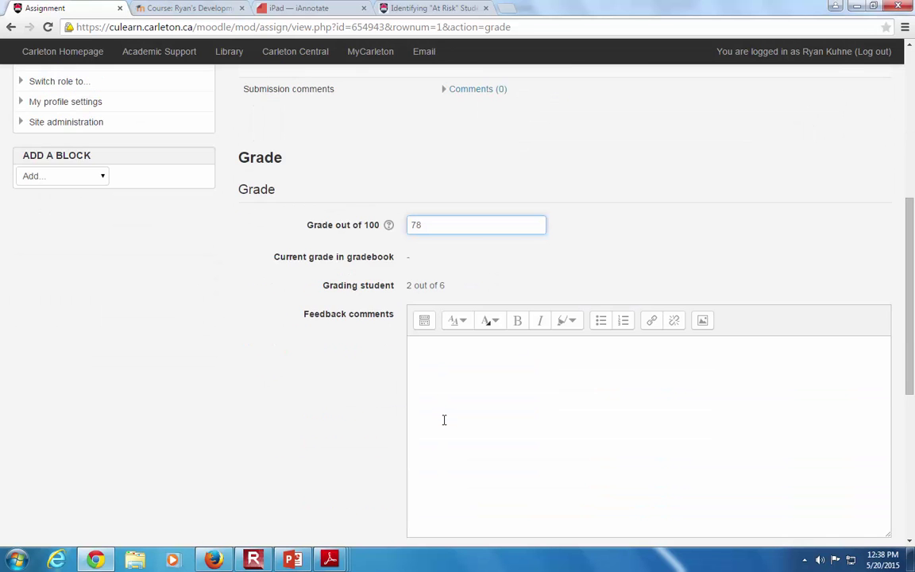
{"action": "left_click", "coordinate": [437, 361]}
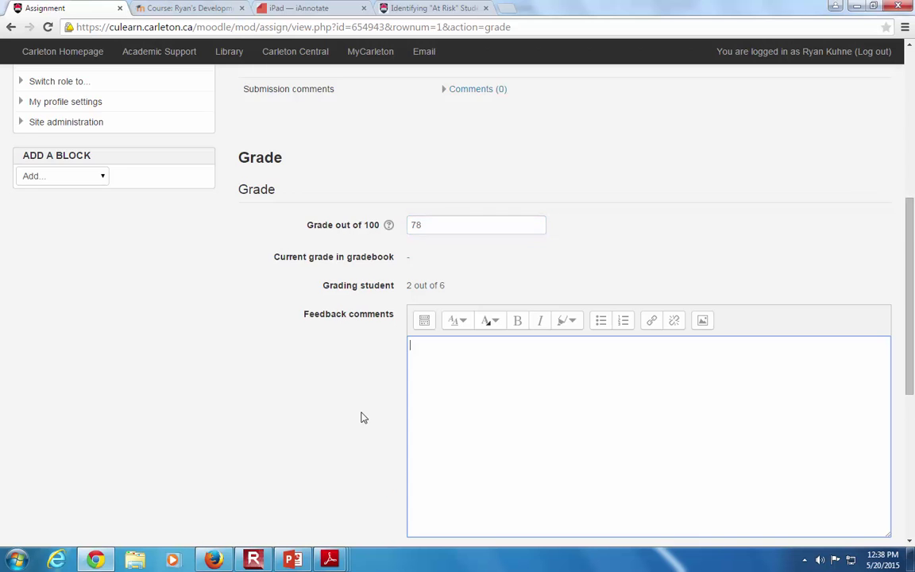
{"action": "scroll", "coordinate": [418, 371], "scroll_direction": "down", "scroll_amount": 1}
{"action": "scroll", "coordinate": [470, 340], "scroll_direction": "down", "scroll_amount": 1}
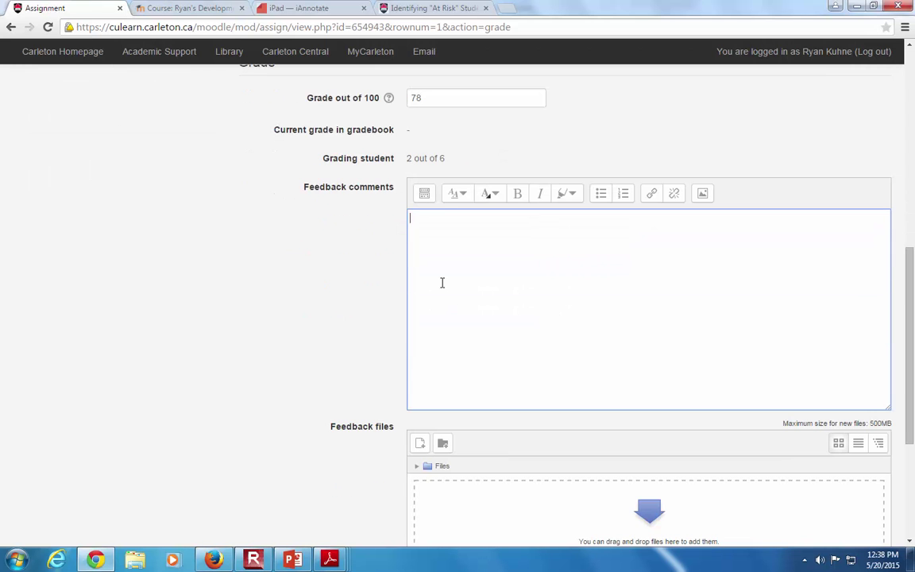
{"action": "type", "text": "sdfvgasfv aerv qer"}
{"action": "key", "text": "Return"}
{"action": "type", "text": "q evrvae"}
{"action": "key", "text": "Return"}
{"action": "key", "text": "Return"}
{"action": "type", "text": "awergfqervg"}
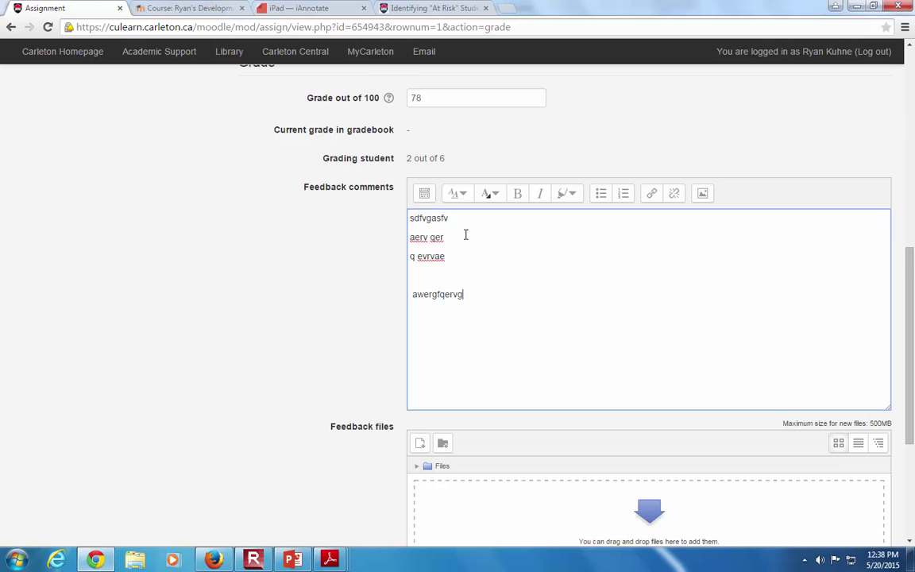
{"action": "scroll", "coordinate": [465, 236], "scroll_direction": "down", "scroll_amount": 1}
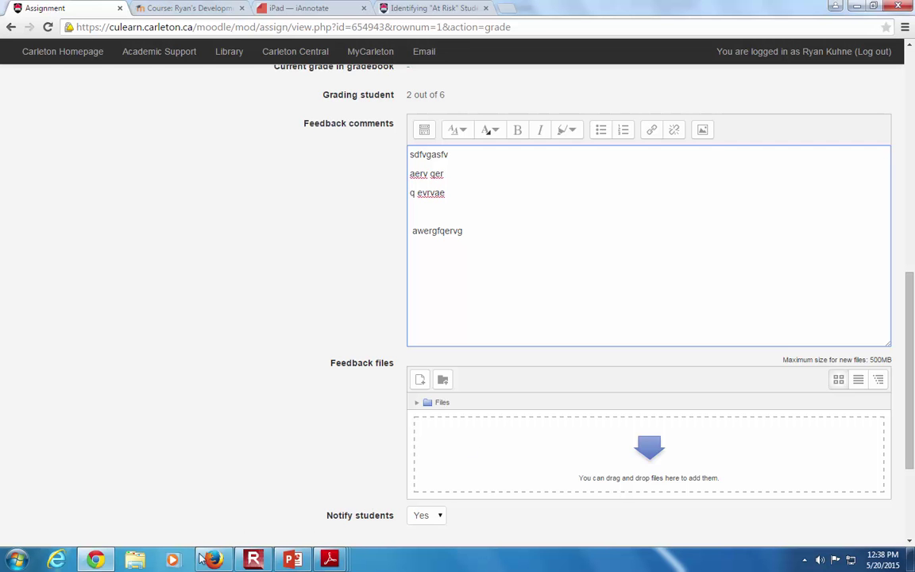
{"action": "left_click", "coordinate": [837, 6]}
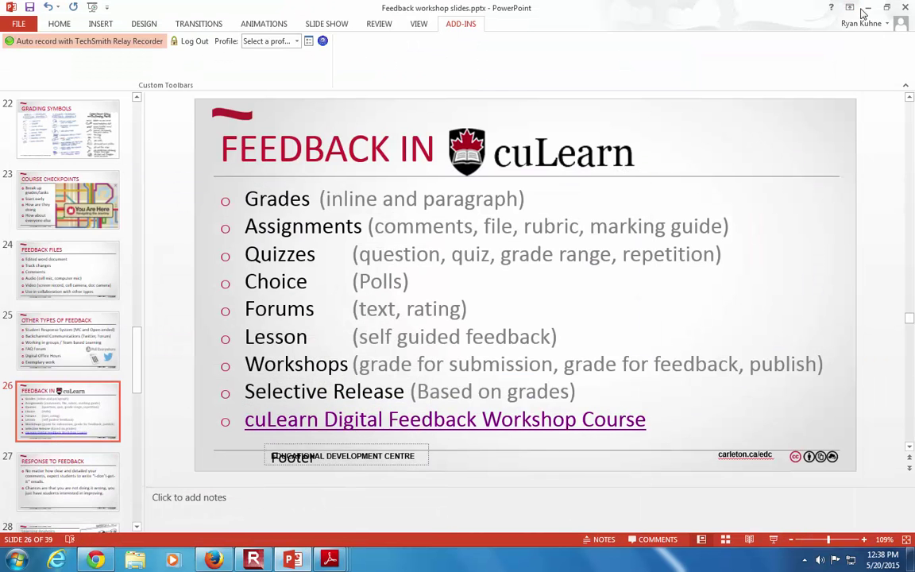
Open the student's Assignment1.docx in Word and comment 'Bad title' on the heading
{"action": "left_click", "coordinate": [867, 8]}
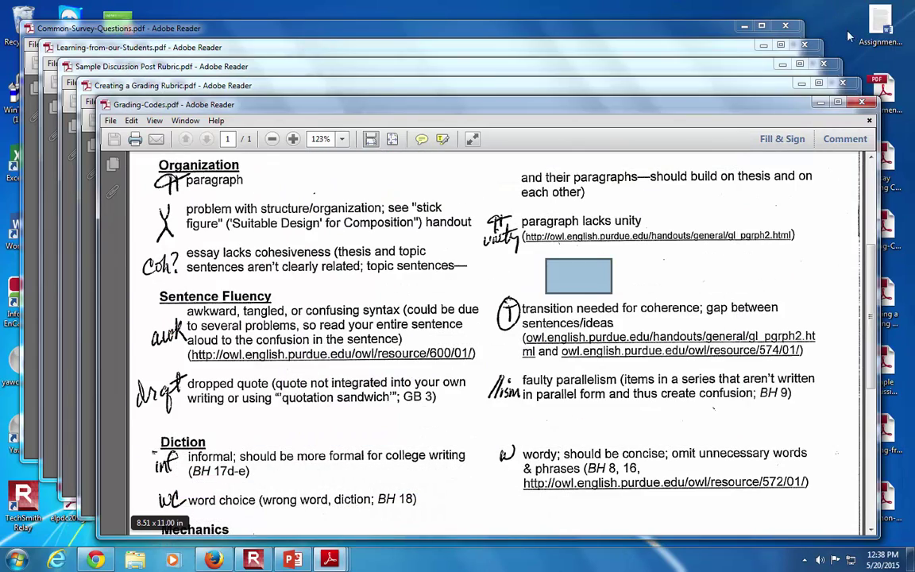
{"action": "double_click", "coordinate": [880, 22]}
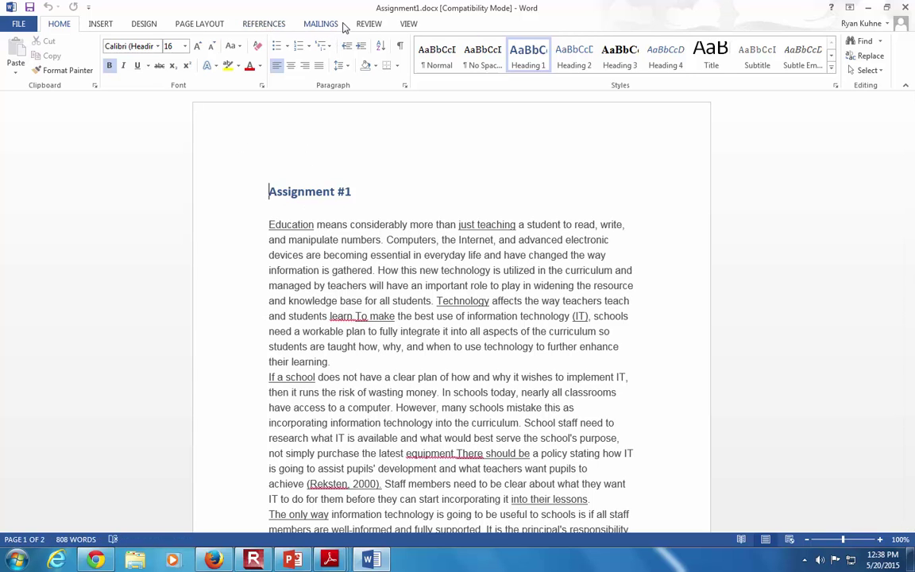
{"action": "left_click", "coordinate": [369, 24]}
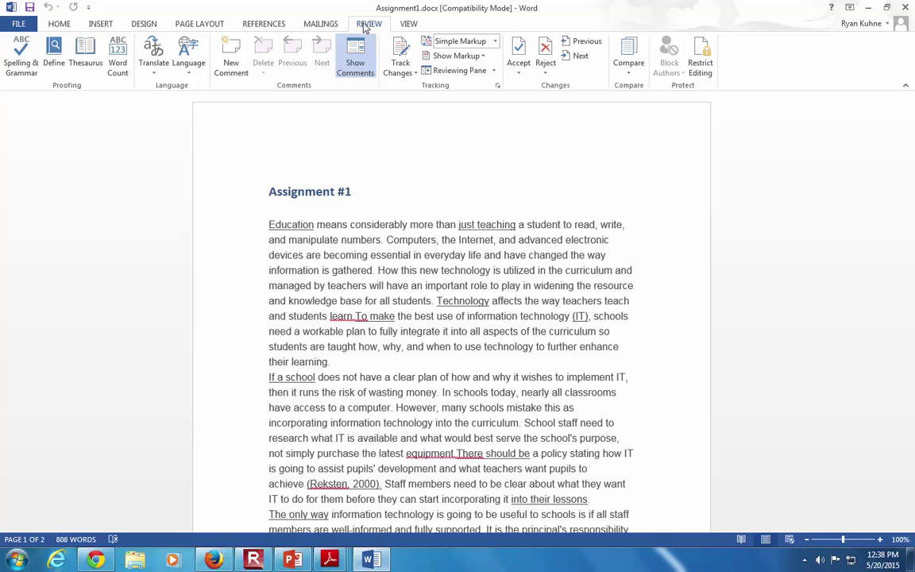
{"action": "left_click", "coordinate": [231, 52]}
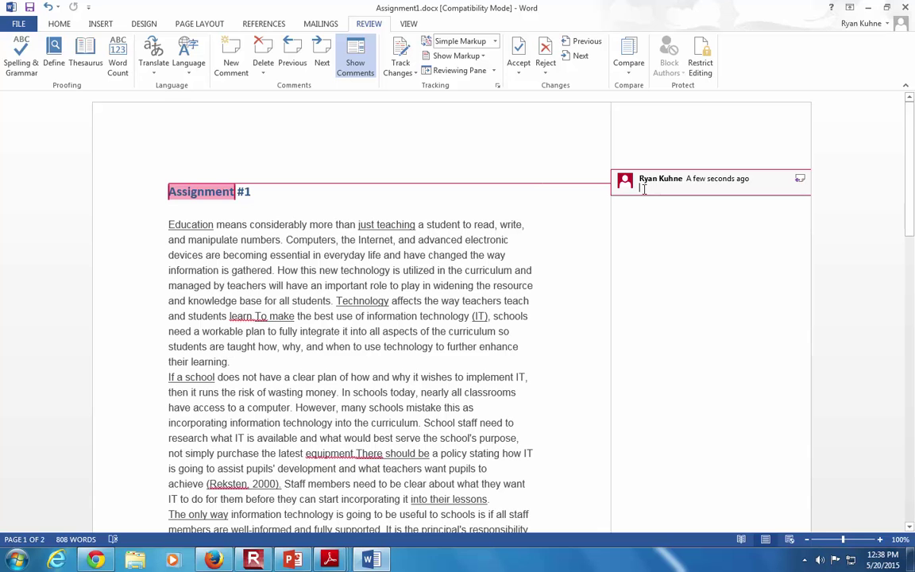
{"action": "type", "text": "Bad title"}
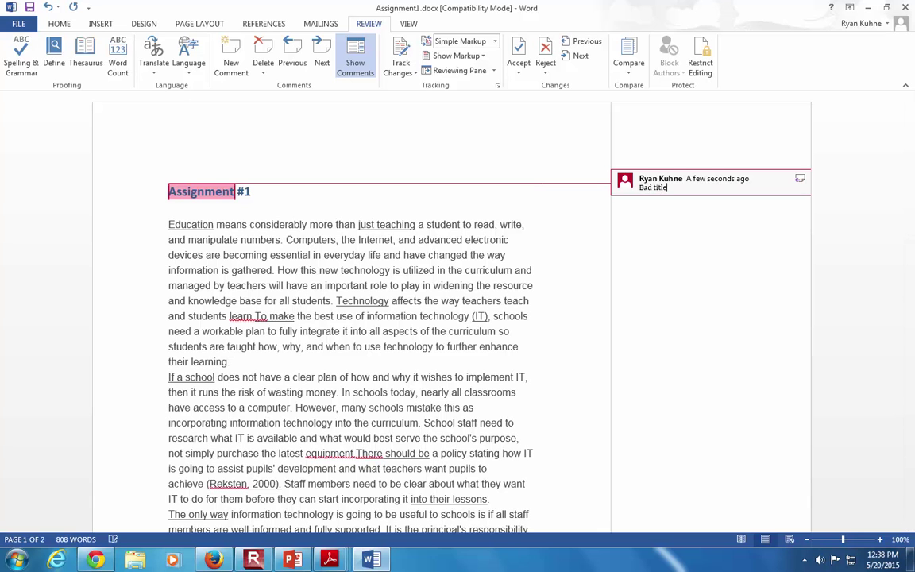
{"action": "left_click", "coordinate": [464, 238]}
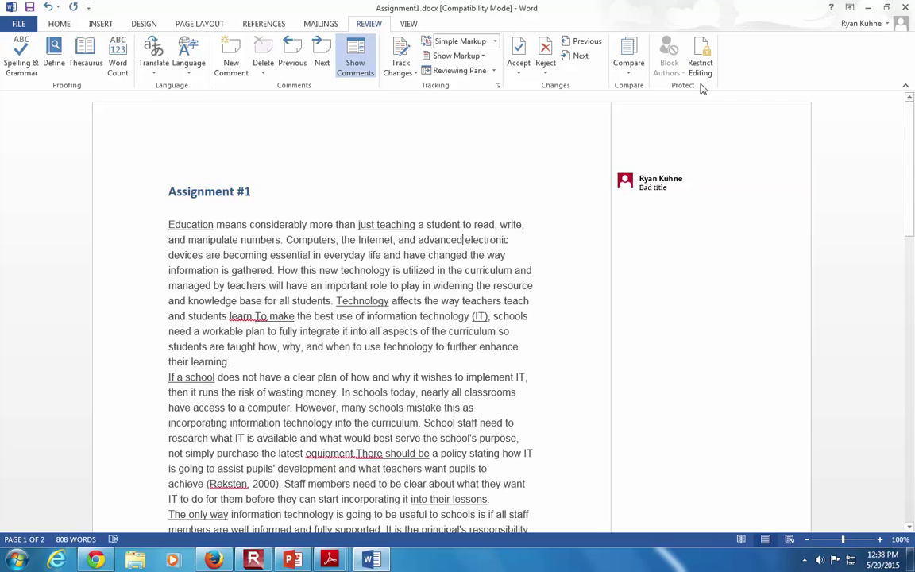
Turn on Track Changes and delete 'affects the way teachers' as a tracked change
{"action": "left_click", "coordinate": [409, 72]}
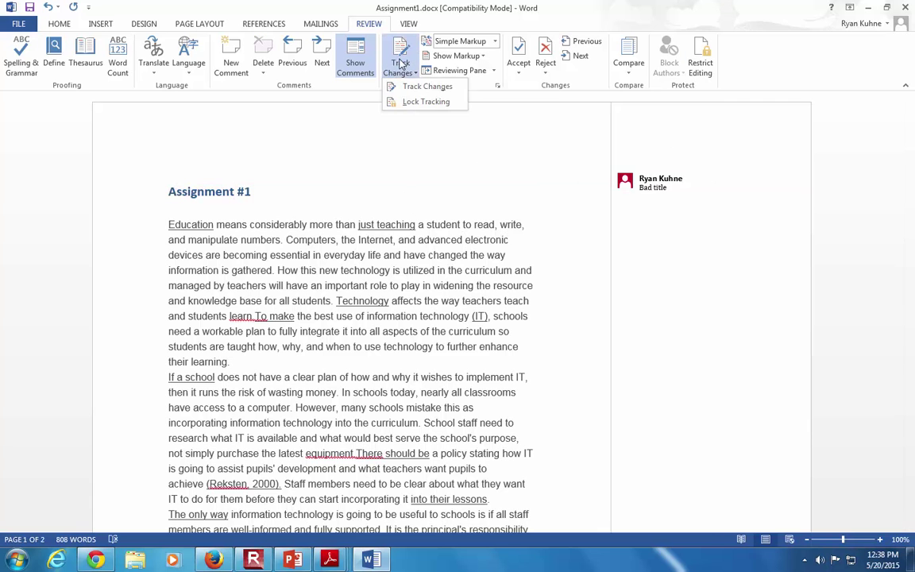
{"action": "left_click", "coordinate": [413, 87]}
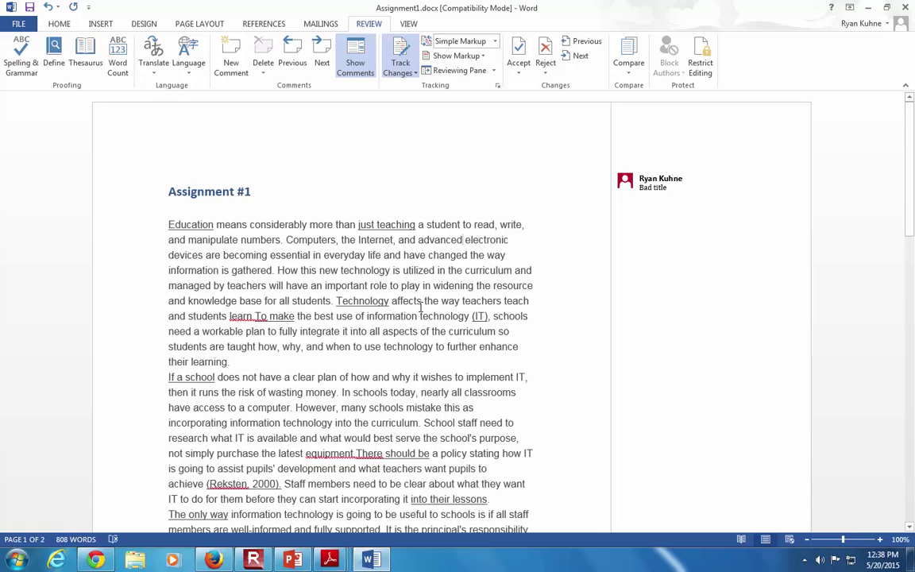
{"action": "left_click_drag", "start_coordinate": [391, 300], "coordinate": [500, 302]}
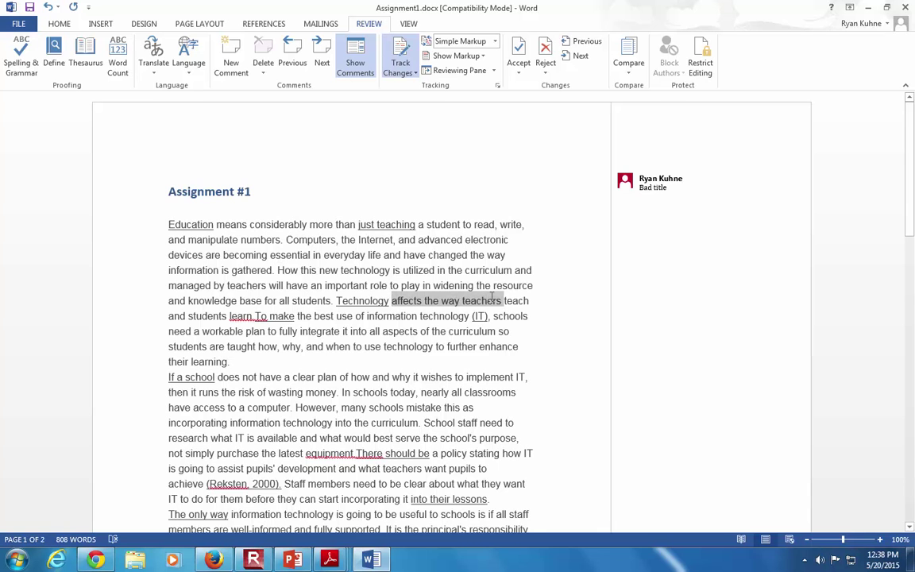
{"action": "key", "text": "Delete"}
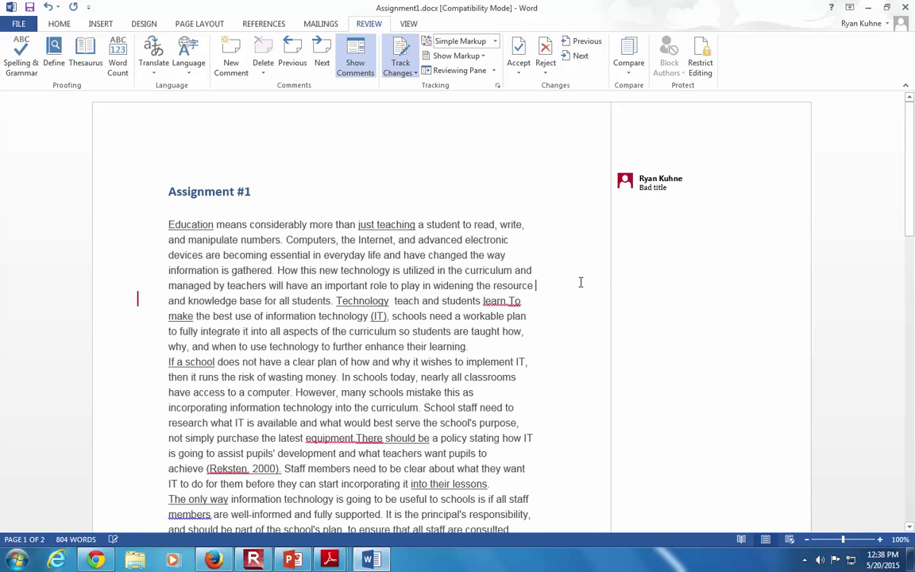
Comment 'Missing point here consider rewriting' on the plan-to-curriculum passage, then save and close
{"action": "left_click", "coordinate": [439, 70]}
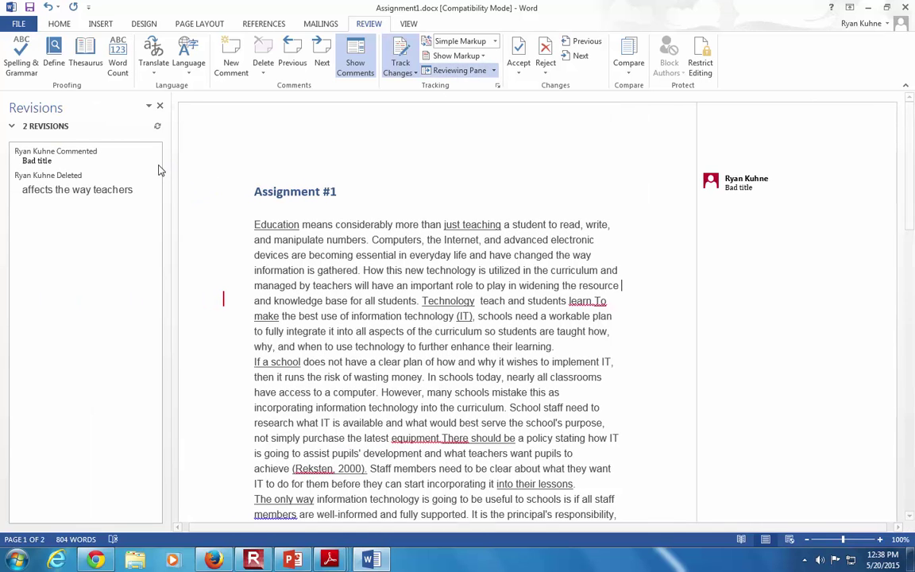
{"action": "left_click_drag", "start_coordinate": [329, 361], "coordinate": [504, 407]}
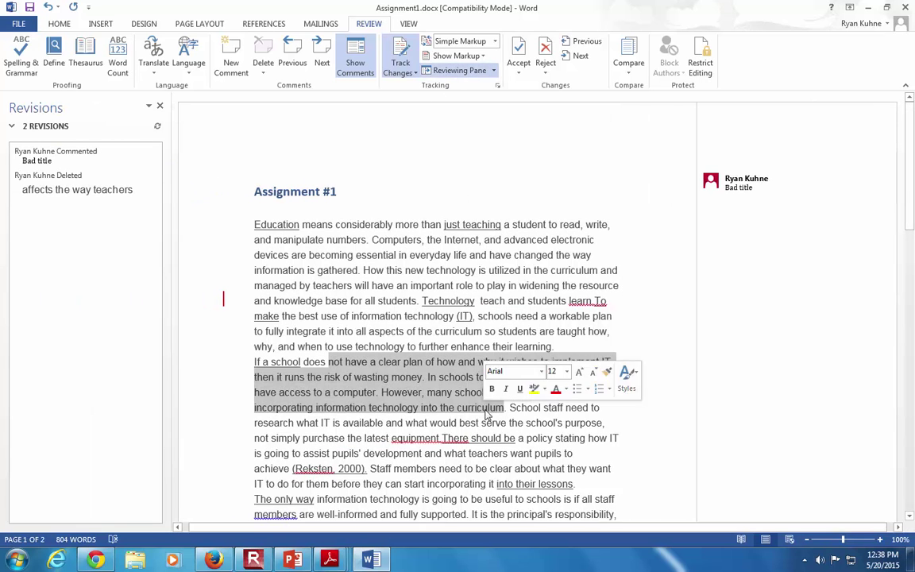
{"action": "left_click", "coordinate": [231, 62]}
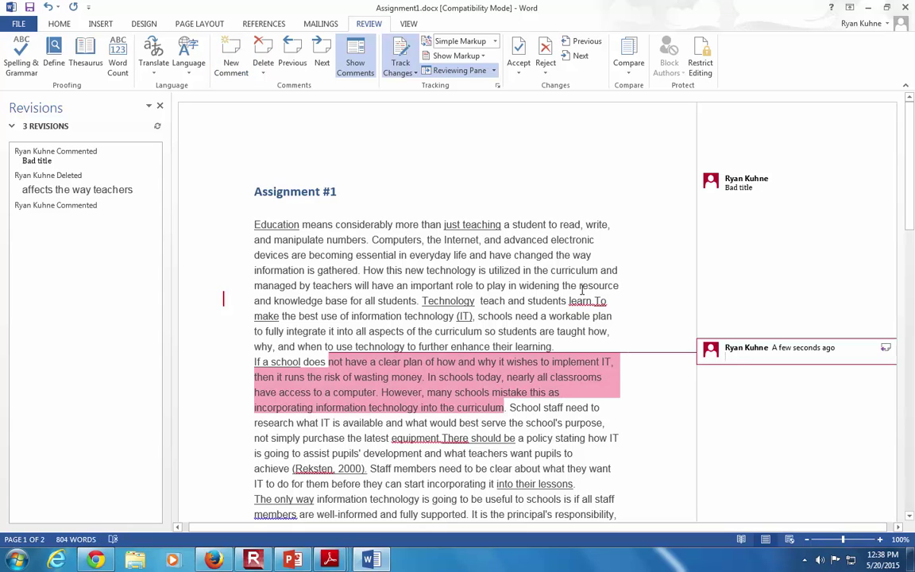
{"action": "type", "text": "Missin"}
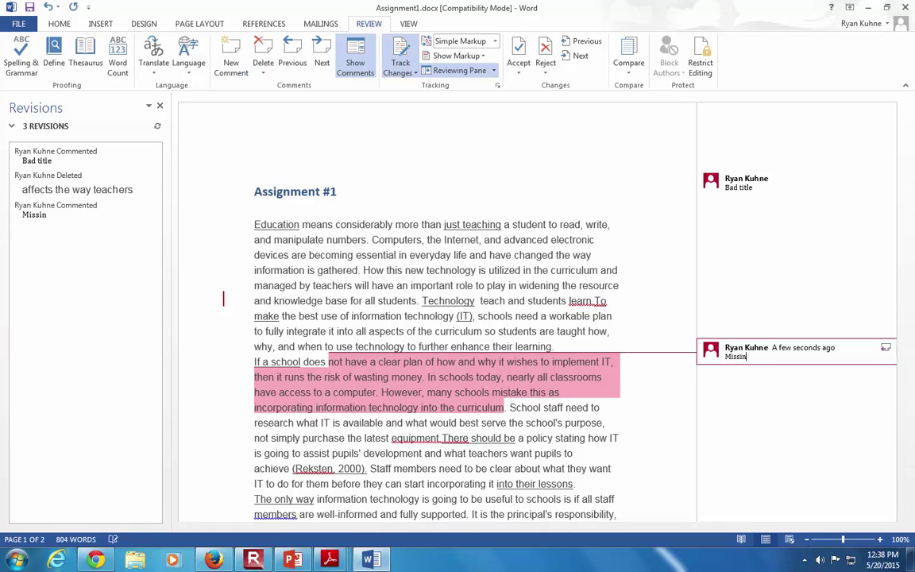
{"action": "type", "text": "g point here co"}
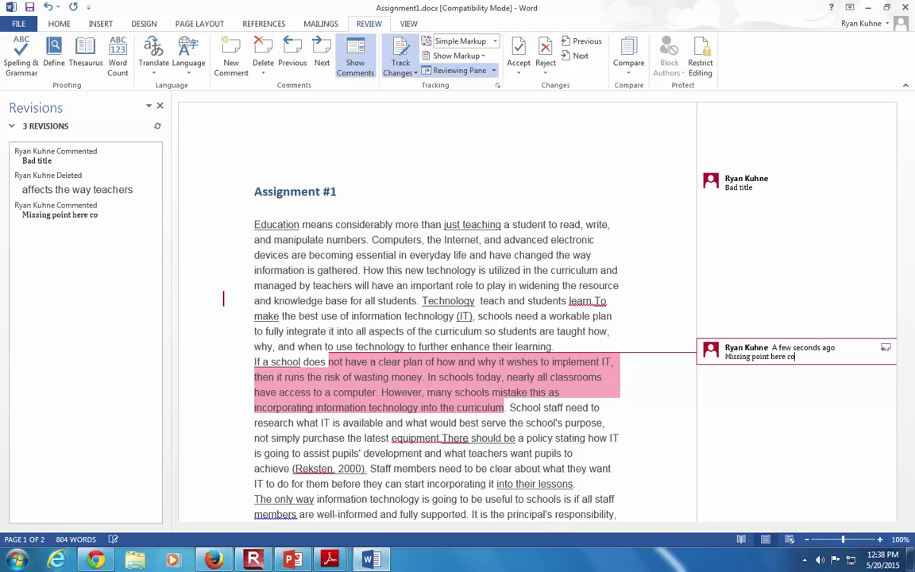
{"action": "type", "text": "nsider rewriting"}
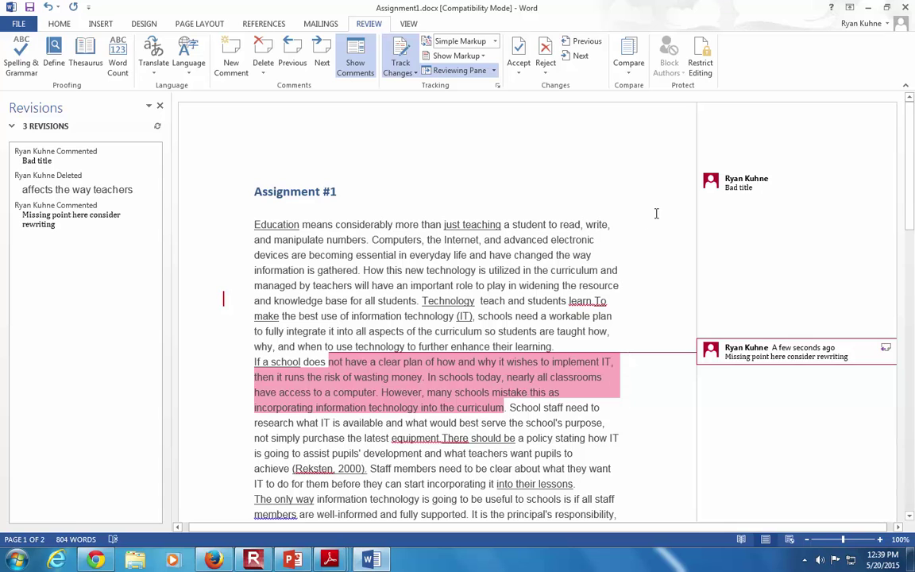
{"action": "left_click", "coordinate": [584, 195]}
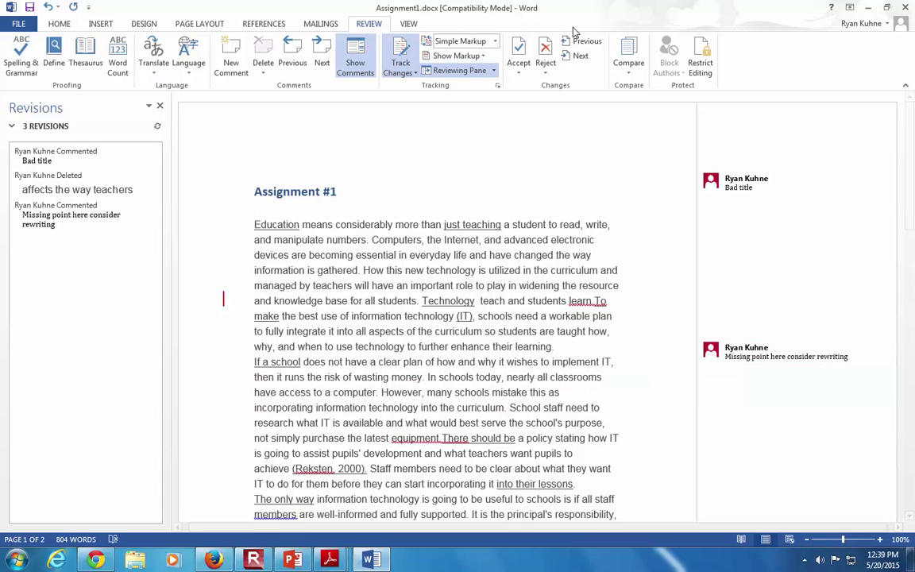
{"action": "left_click", "coordinate": [29, 7]}
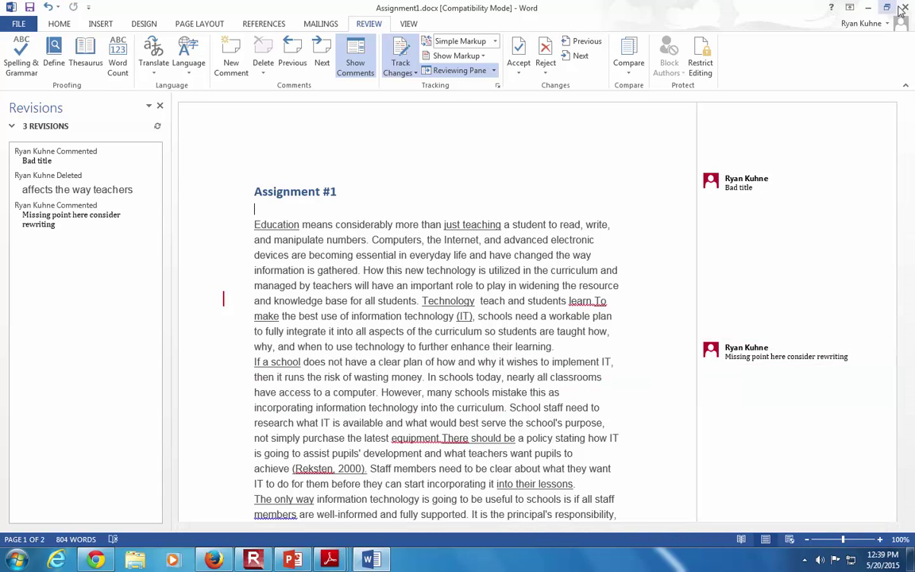
{"action": "left_click", "coordinate": [905, 6]}
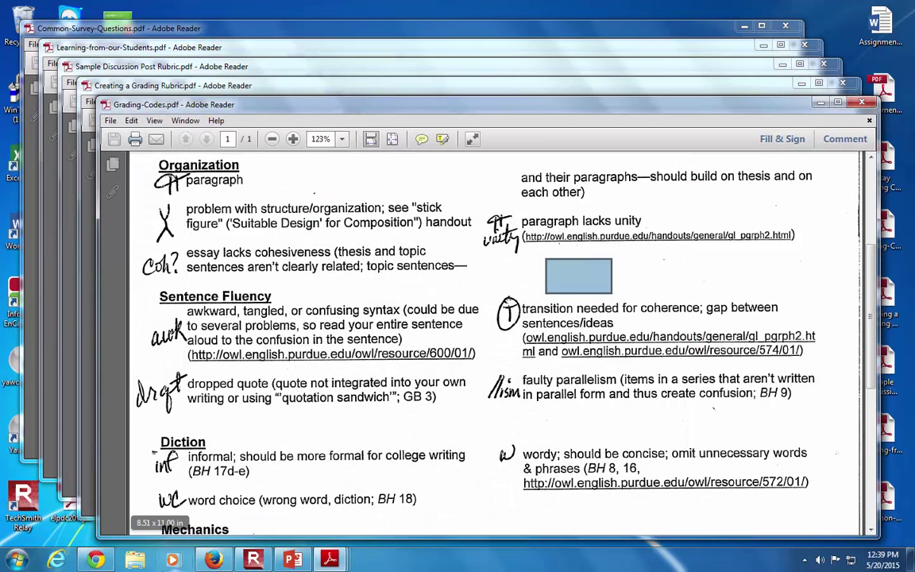
Bring back the grading page and rearrange the browser and PDF windows to reach the desktop
{"action": "left_click", "coordinate": [121, 538]}
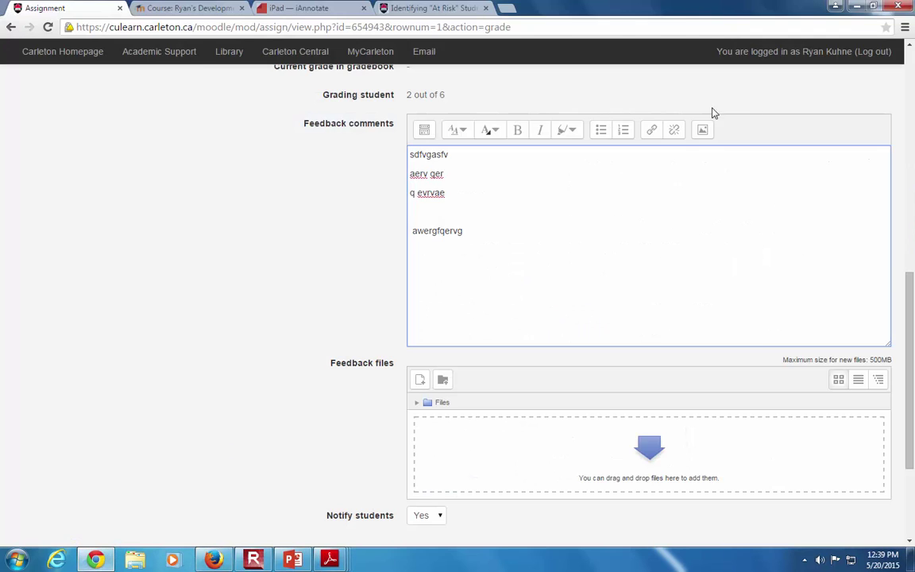
{"action": "double_click", "coordinate": [787, 9]}
{"action": "left_click", "coordinate": [794, 86]}
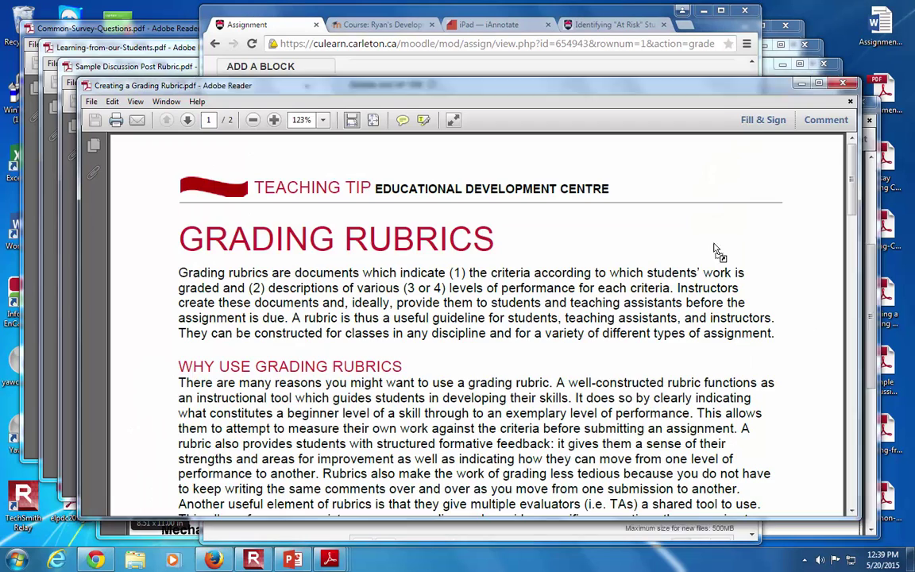
{"action": "left_click", "coordinate": [705, 70]}
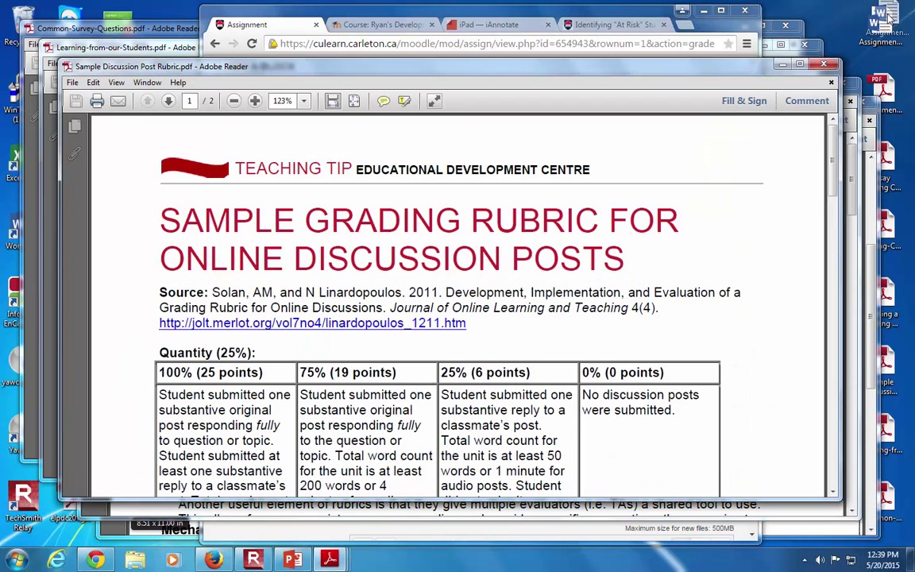
{"action": "left_click_drag", "start_coordinate": [648, 25], "coordinate": [711, 59]}
{"action": "left_click_drag", "start_coordinate": [337, 57], "coordinate": [373, 24]}
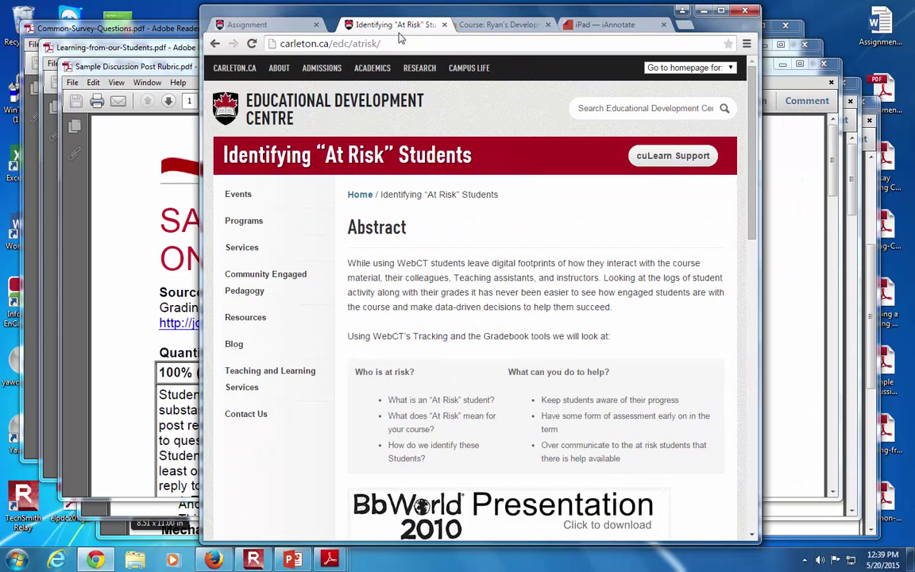
{"action": "left_click", "coordinate": [254, 25]}
{"action": "scroll", "coordinate": [619, 372], "scroll_direction": "down", "scroll_amount": 3}
{"action": "scroll", "coordinate": [619, 372], "scroll_direction": "down", "scroll_amount": 2}
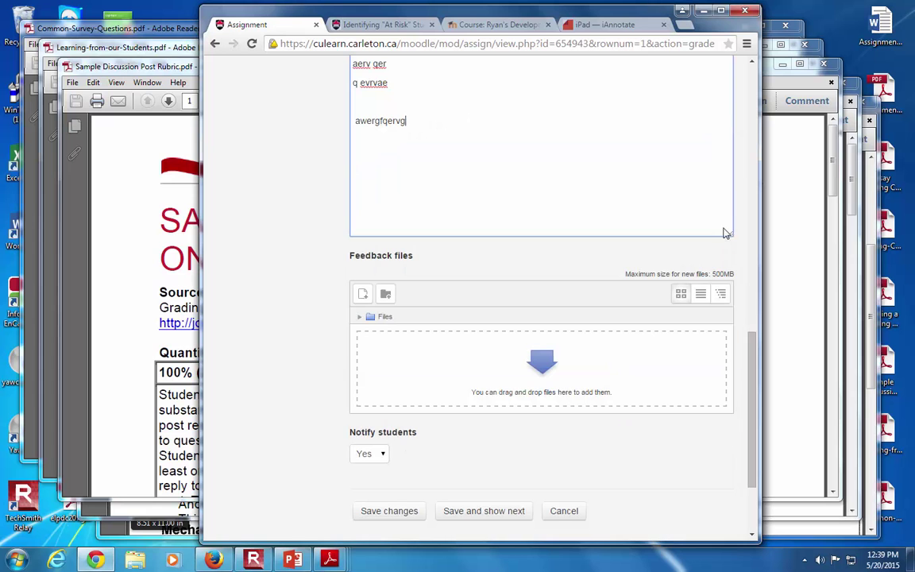
Close the survey questions and discussion rubric PDFs and drop Assignment1.docx into Feedback files
{"action": "left_click", "coordinate": [800, 24]}
{"action": "left_click_drag", "start_coordinate": [704, 62], "coordinate": [644, 474]}
{"action": "left_click", "coordinate": [719, 30]}
{"action": "left_click", "coordinate": [786, 9]}
{"action": "left_click", "coordinate": [823, 69]}
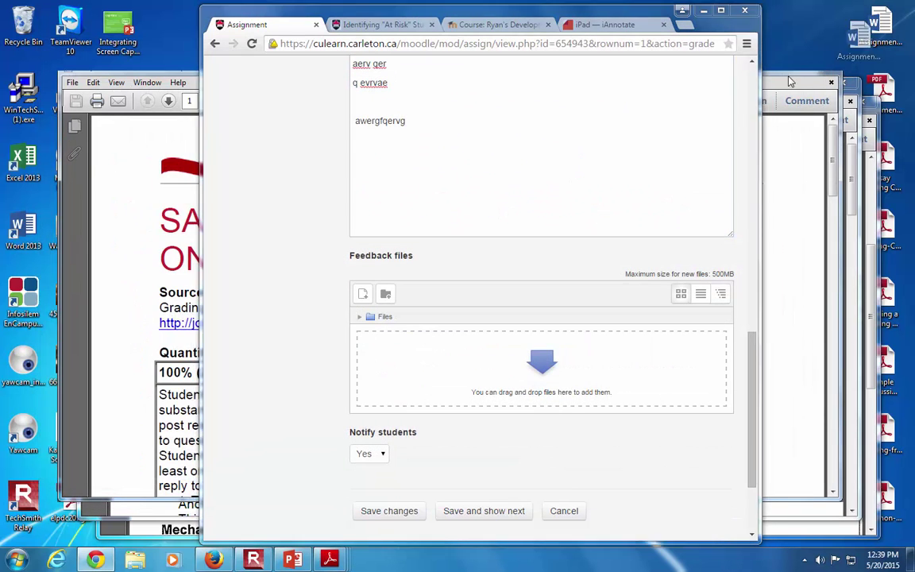
{"action": "left_click_drag", "start_coordinate": [790, 82], "coordinate": [531, 373]}
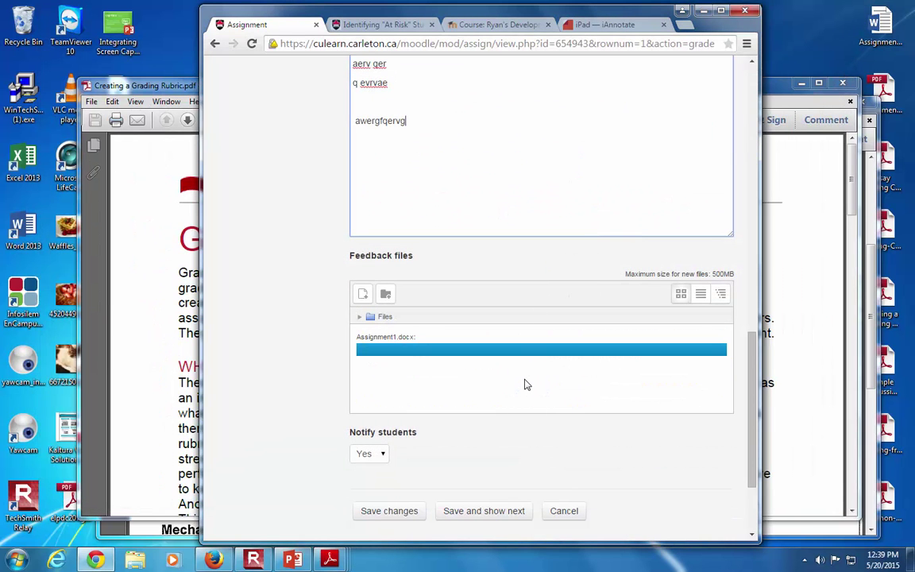
Open Assignment1.pdf and add a sticky note with placeholder text above the first paragraph
{"action": "double_click", "coordinate": [888, 91]}
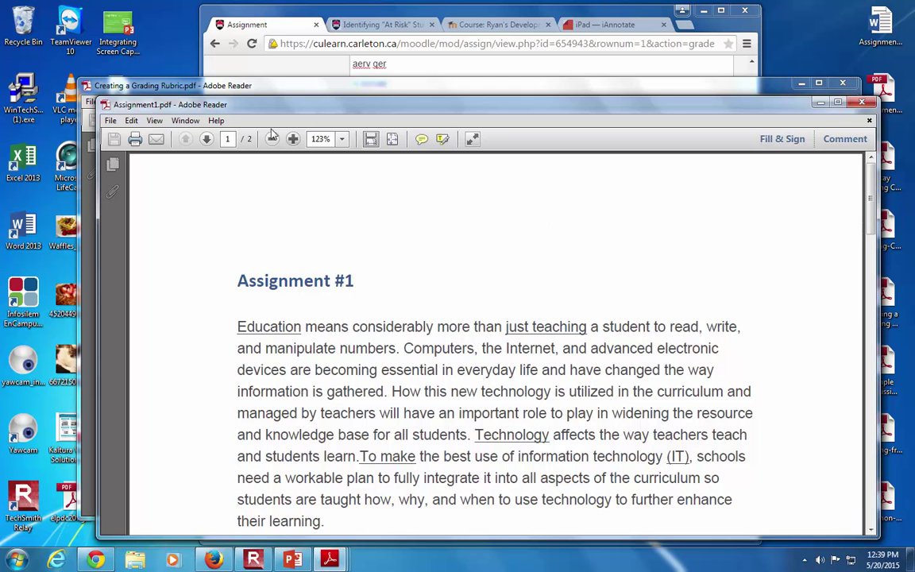
{"action": "left_click", "coordinate": [843, 139]}
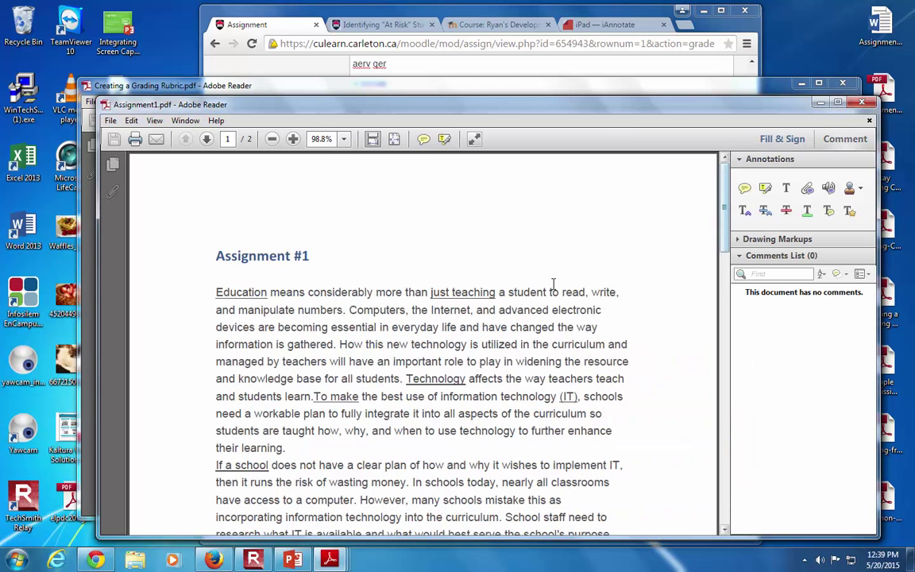
{"action": "left_click_drag", "start_coordinate": [452, 292], "coordinate": [574, 293]}
{"action": "left_click", "coordinate": [744, 188]}
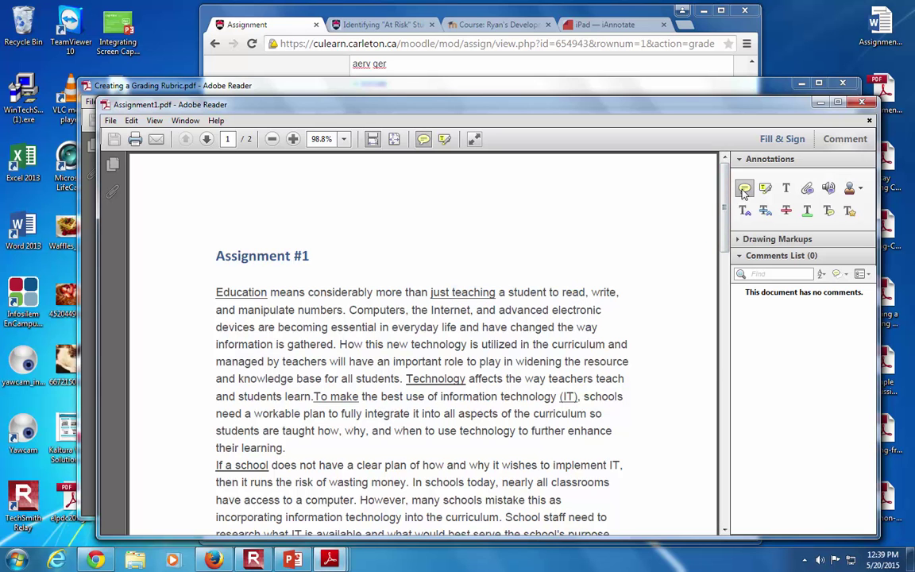
{"action": "left_click", "coordinate": [527, 265]}
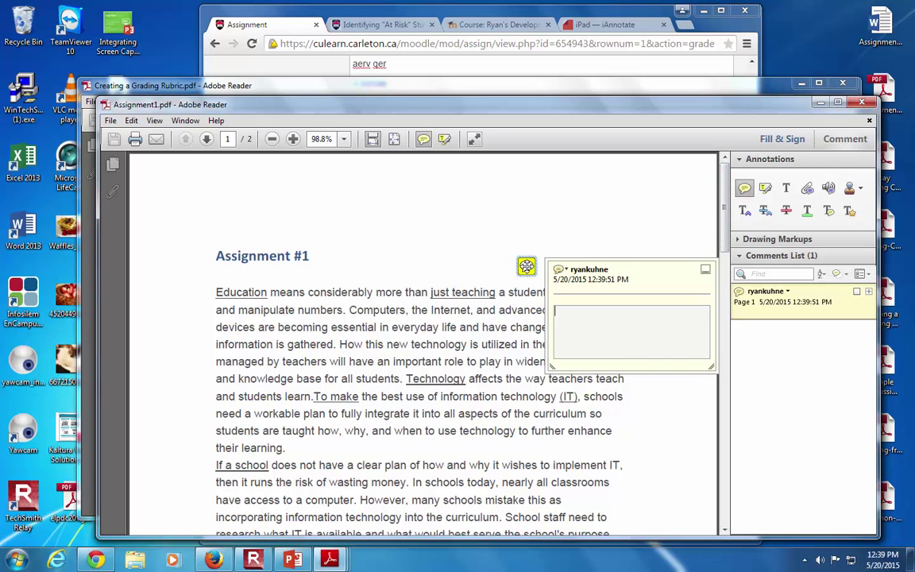
{"action": "type", "text": "ftgh3w 4h2456"}
Highlight 'information is gathered' through 'To make' and strike through 'money. In schools today,'
{"action": "left_click", "coordinate": [765, 187]}
{"action": "left_click_drag", "start_coordinate": [215, 344], "coordinate": [360, 397]}
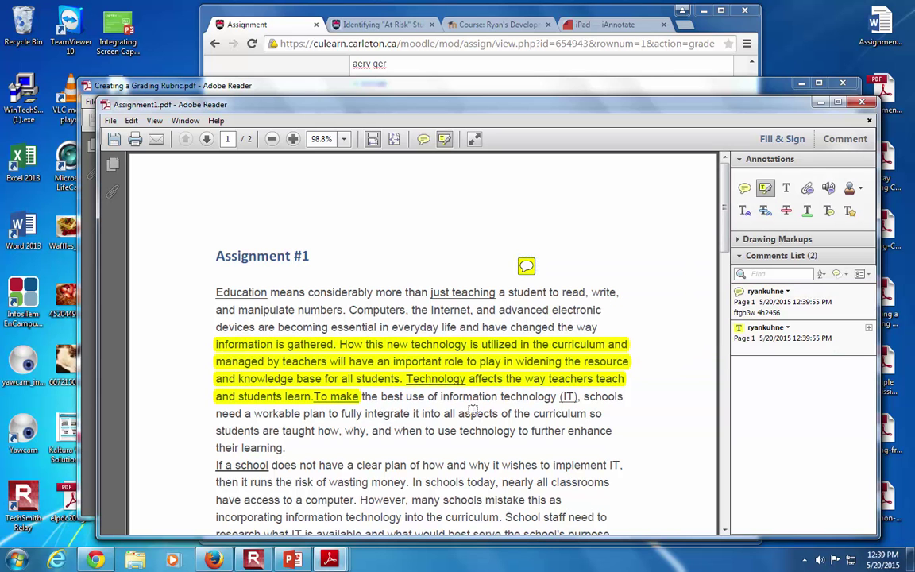
{"action": "left_click", "coordinate": [786, 210]}
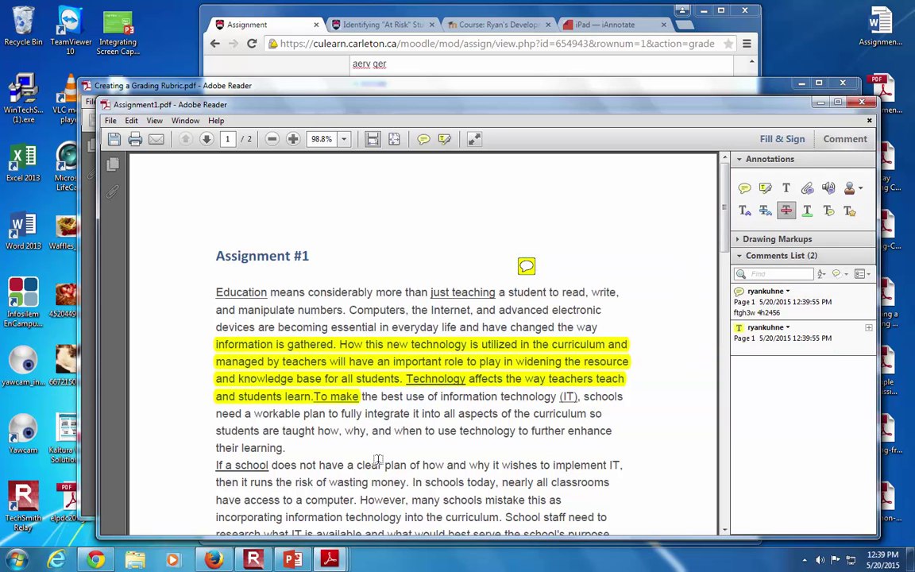
{"action": "left_click_drag", "start_coordinate": [371, 482], "coordinate": [503, 488]}
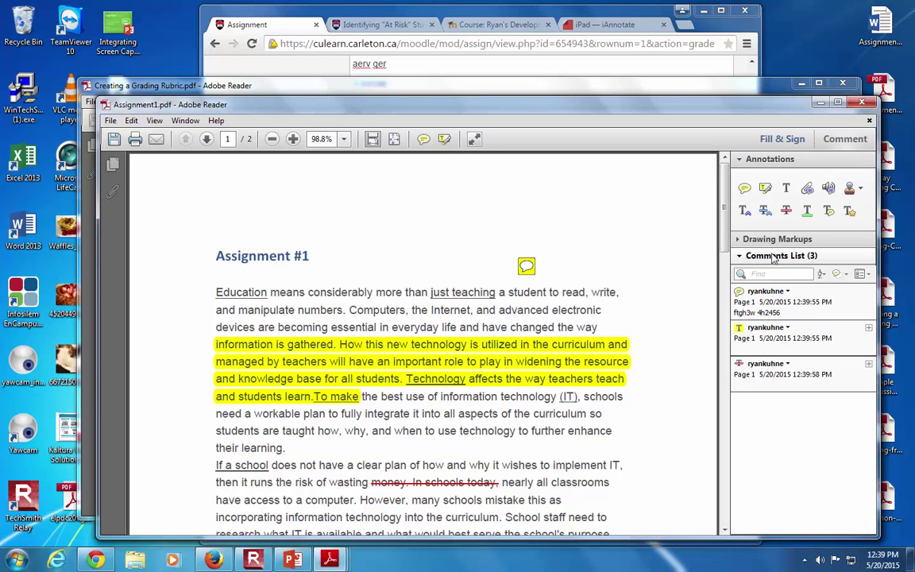
Stamp APPROVED above the Assignment #1 heading
{"action": "left_click", "coordinate": [861, 189]}
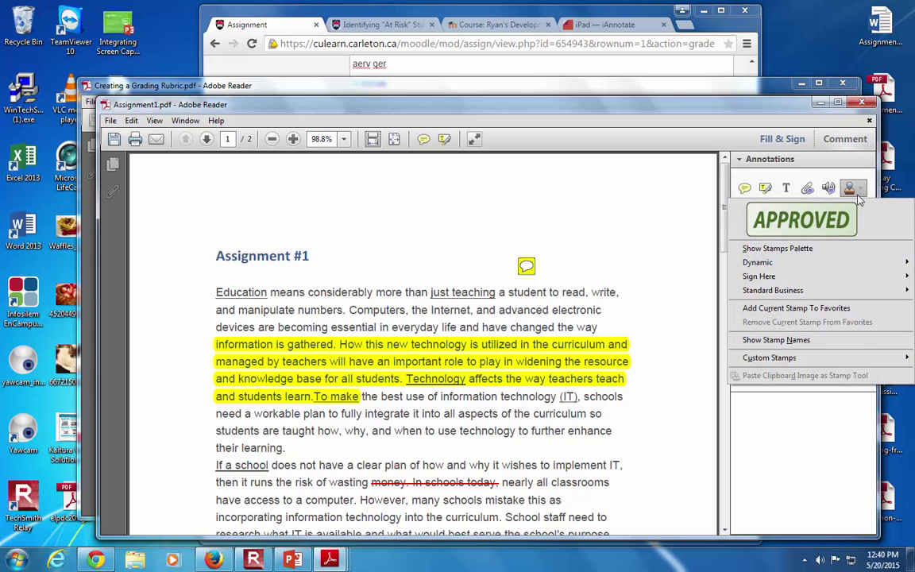
{"action": "left_click", "coordinate": [857, 228]}
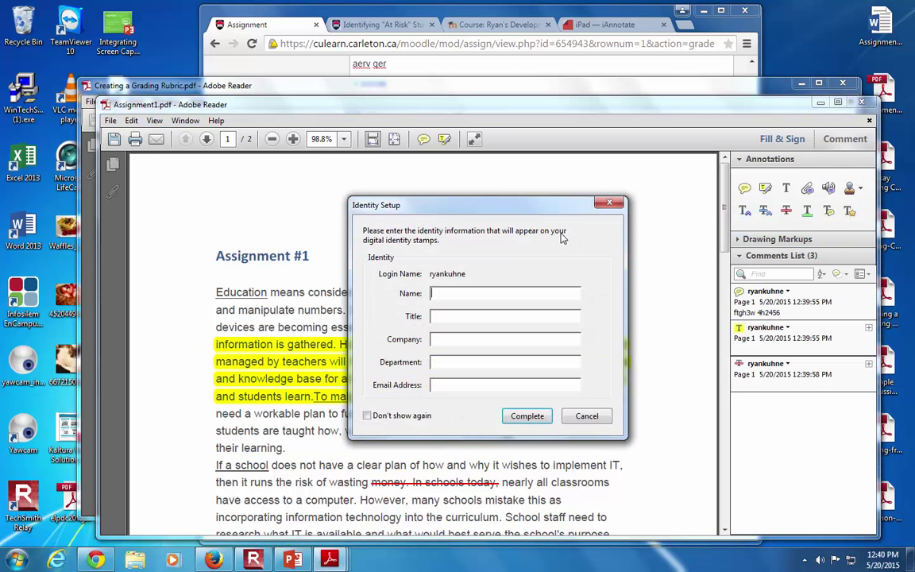
{"action": "left_click", "coordinate": [527, 416]}
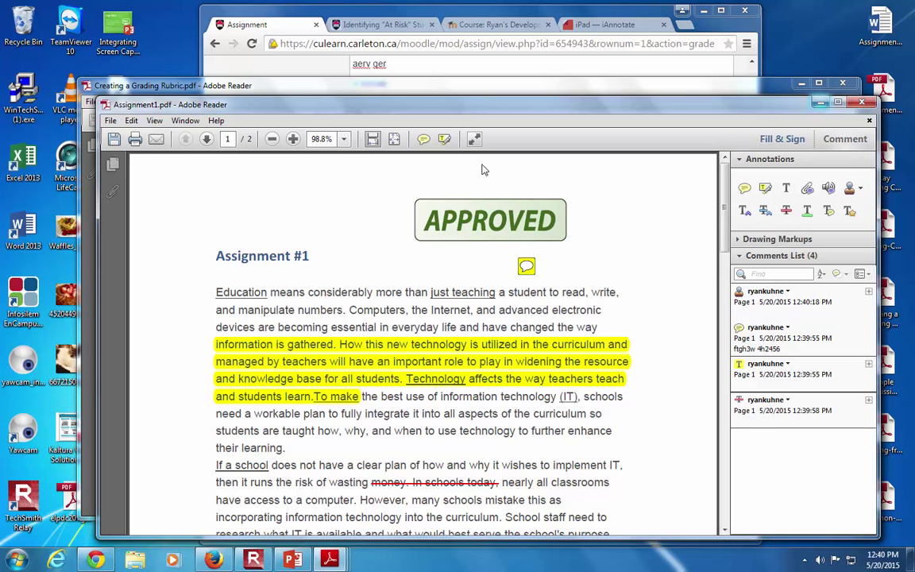
Save the marked-up PDF as Assignment1-with feedback.pdf and close it
{"action": "left_click", "coordinate": [114, 139]}
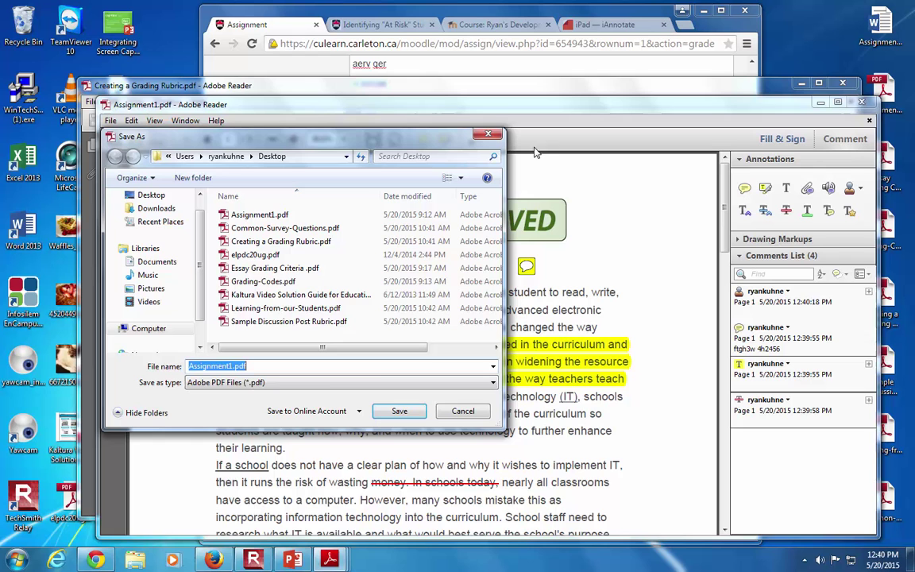
{"action": "left_click", "coordinate": [235, 367]}
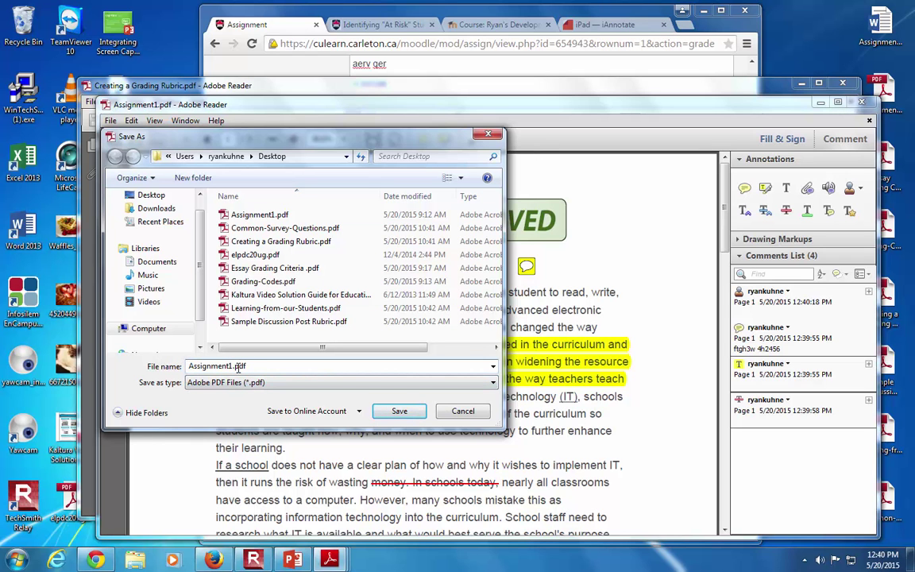
{"action": "type", "text": "-with feedback"}
{"action": "key", "text": "Return"}
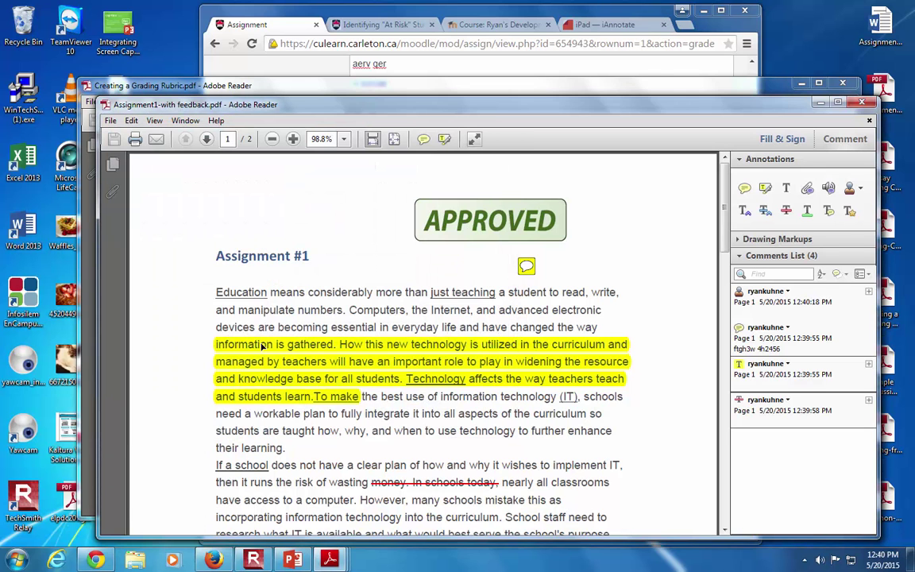
{"action": "left_click", "coordinate": [862, 102]}
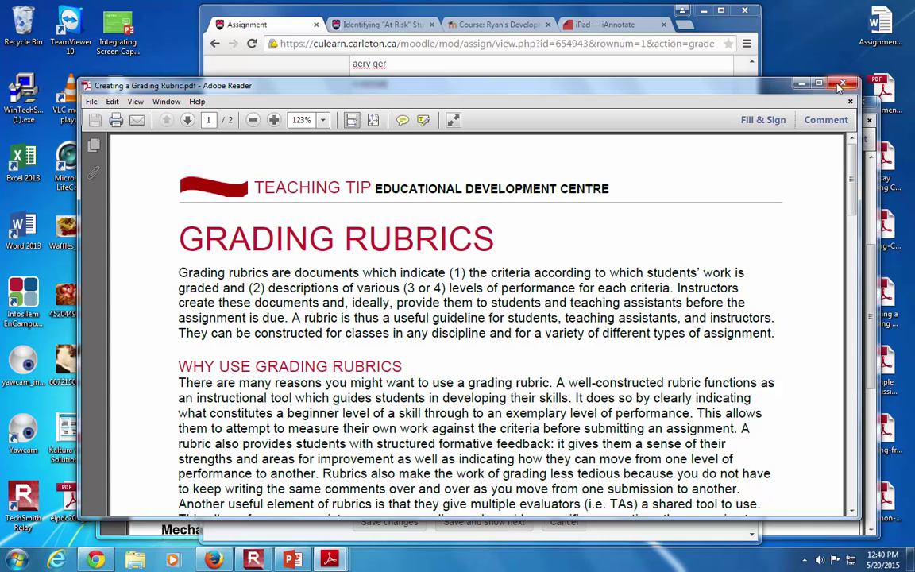
Upload Assignment1-with feedback.pdf and donkey.mp3 into the Feedback files area
{"action": "left_click", "coordinate": [843, 84]}
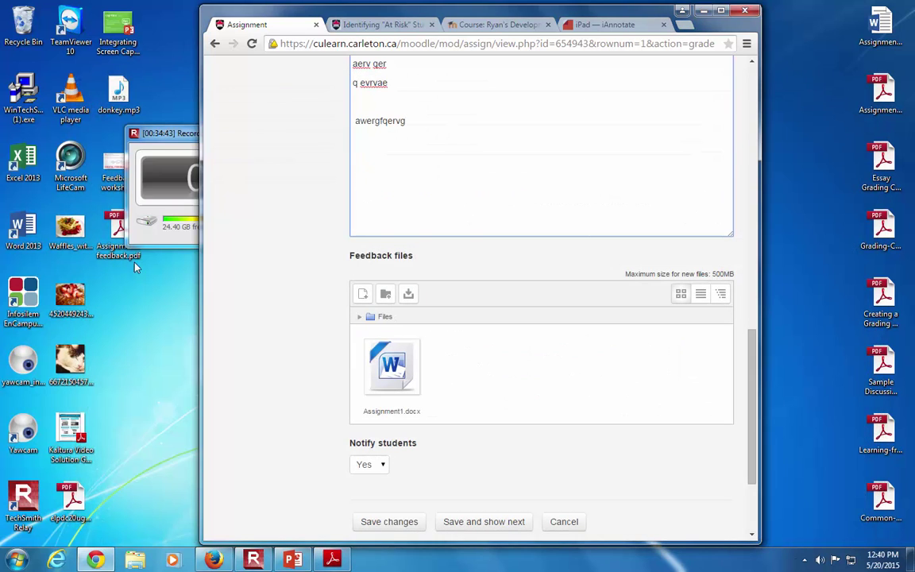
{"action": "left_click_drag", "start_coordinate": [111, 255], "coordinate": [427, 407]}
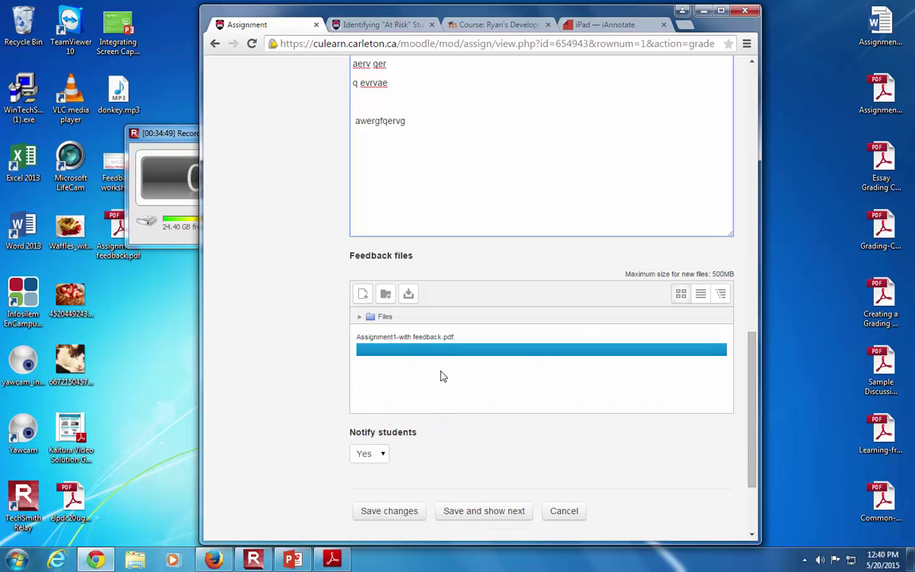
{"action": "scroll", "coordinate": [433, 409], "scroll_direction": "up", "scroll_amount": 1}
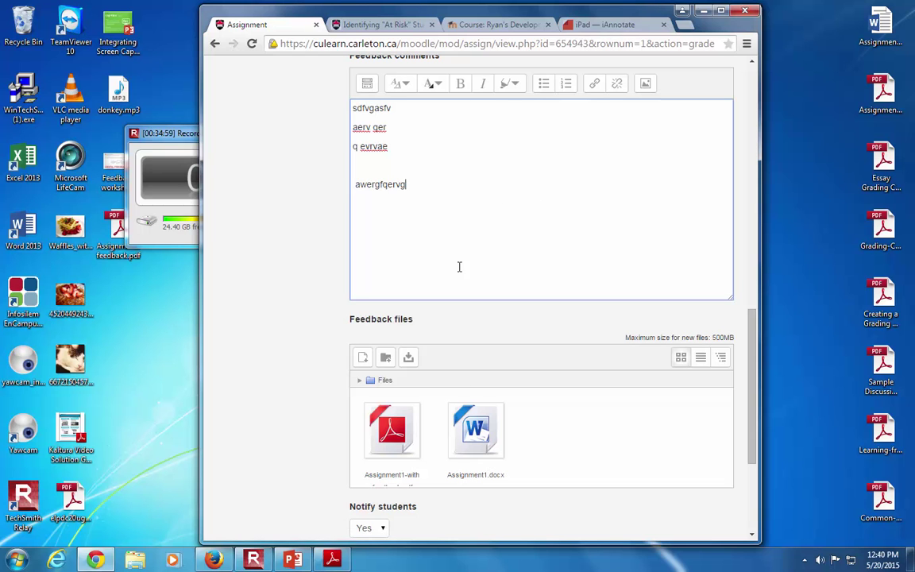
{"action": "left_click", "coordinate": [116, 234]}
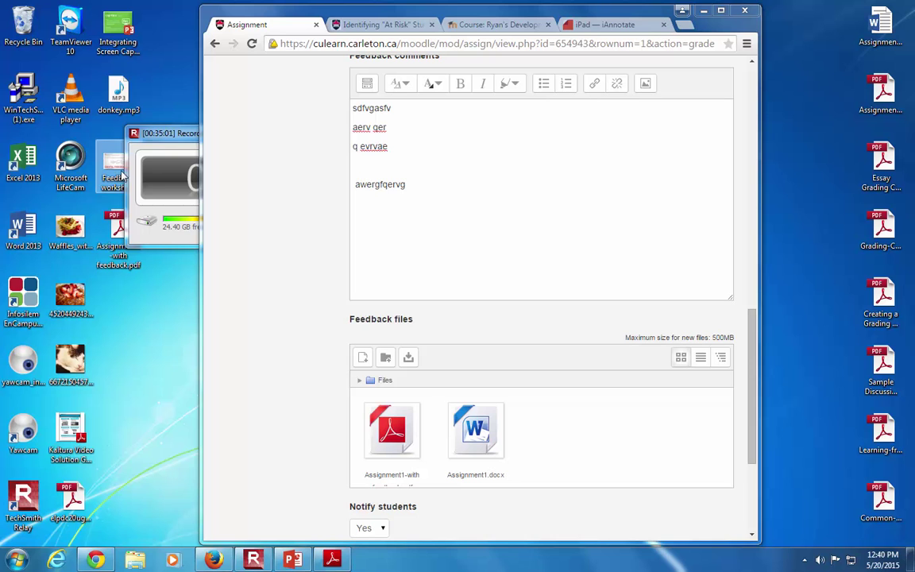
{"action": "left_click_drag", "start_coordinate": [118, 92], "coordinate": [659, 447]}
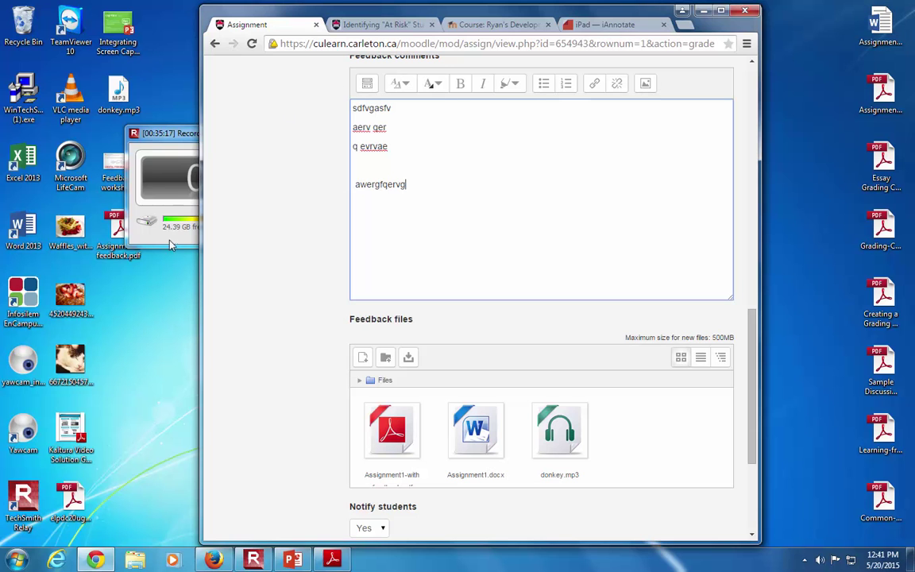
Open the Word assignment document from the desktop and hide the TechSmith Relay recorder
{"action": "left_click", "coordinate": [262, 561]}
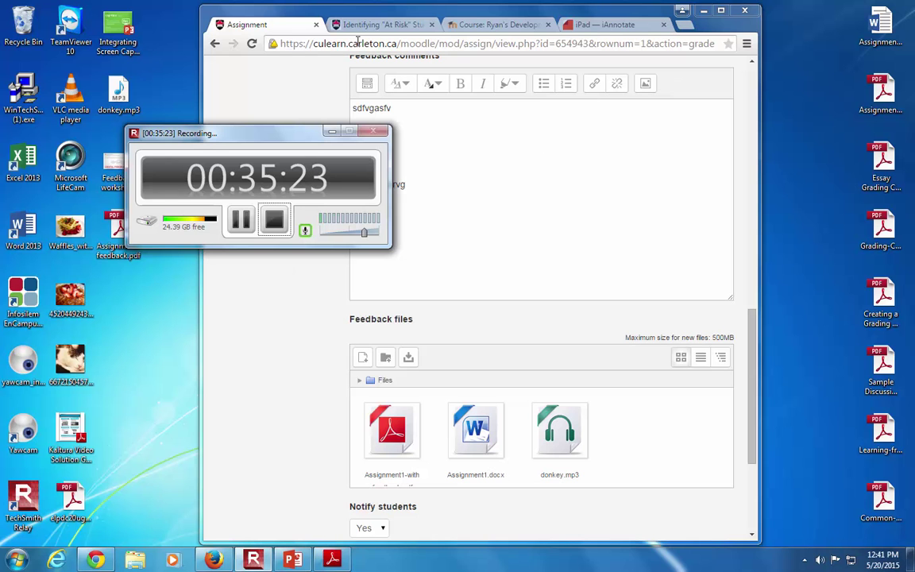
{"action": "double_click", "coordinate": [880, 28]}
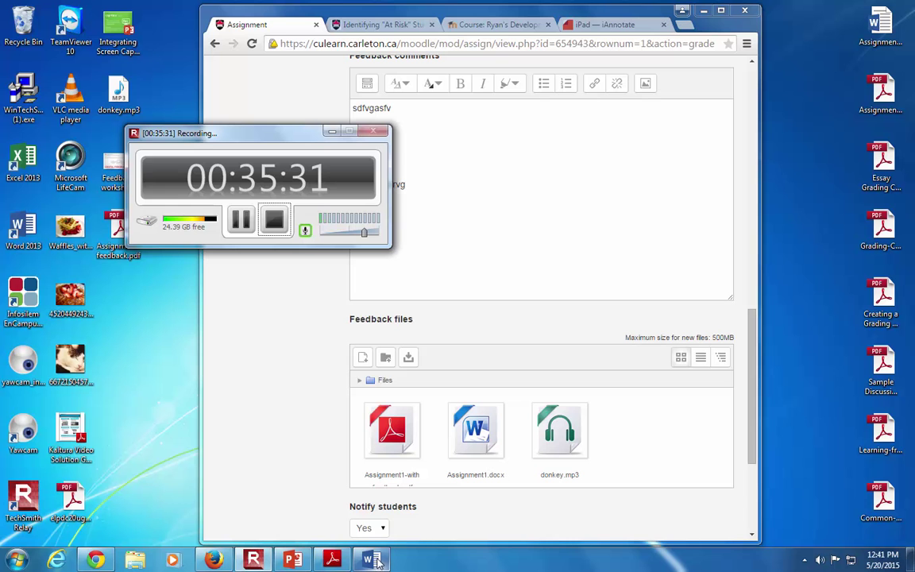
{"action": "left_click", "coordinate": [332, 132]}
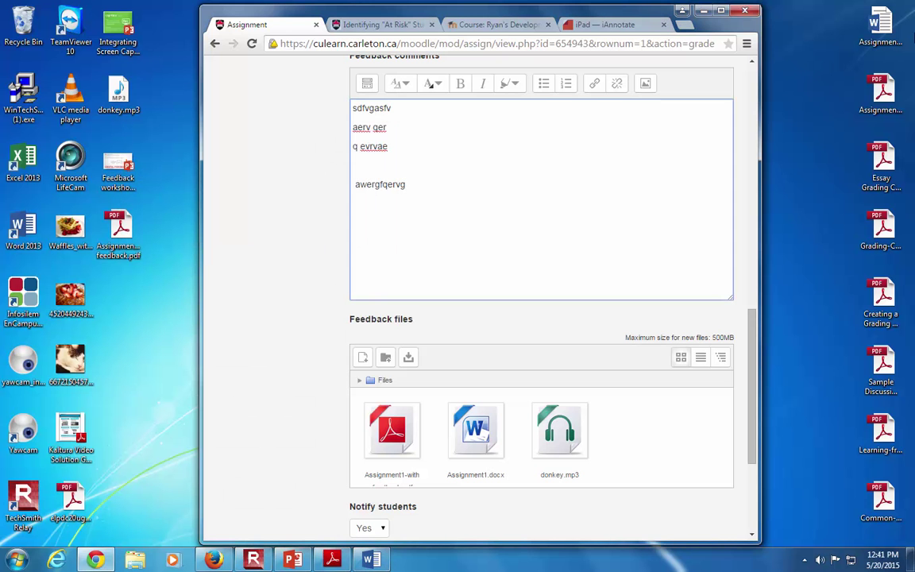
Review the 'Bad title' and 'Missing point here consider rewriting' comments in Assignment1.docx, then close it
{"action": "left_click", "coordinate": [371, 560]}
{"action": "left_click_drag", "start_coordinate": [208, 242], "coordinate": [332, 346]}
{"action": "scroll", "coordinate": [392, 262], "scroll_direction": "down", "scroll_amount": 1}
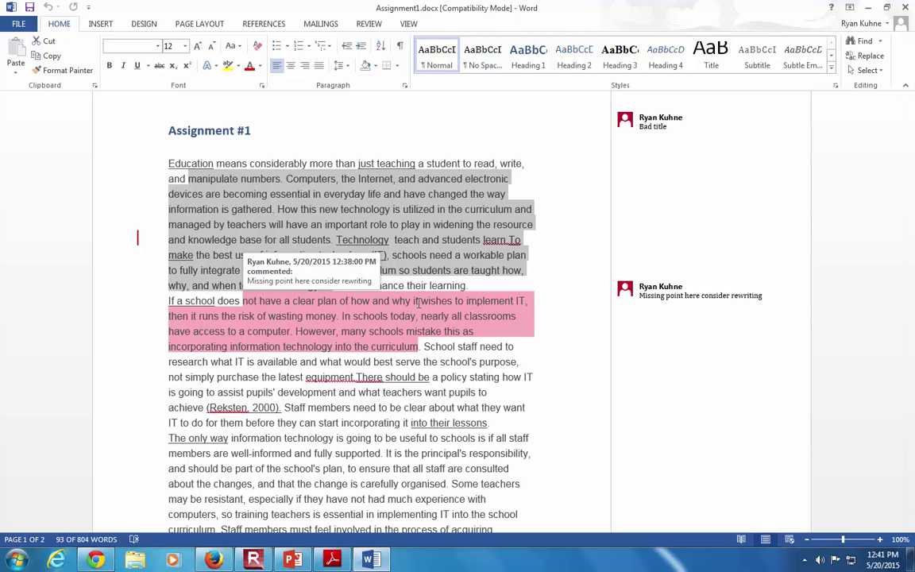
{"action": "left_click", "coordinate": [905, 7]}
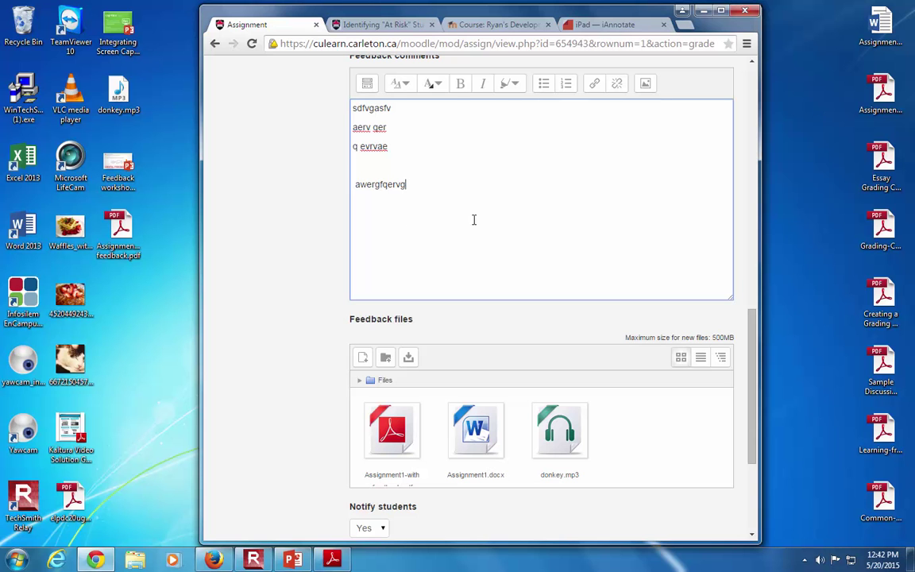
Save the 78 grade and feedback, continue to the grading table, and widen the browser window
{"action": "scroll", "coordinate": [317, 306], "scroll_direction": "down", "scroll_amount": 3}
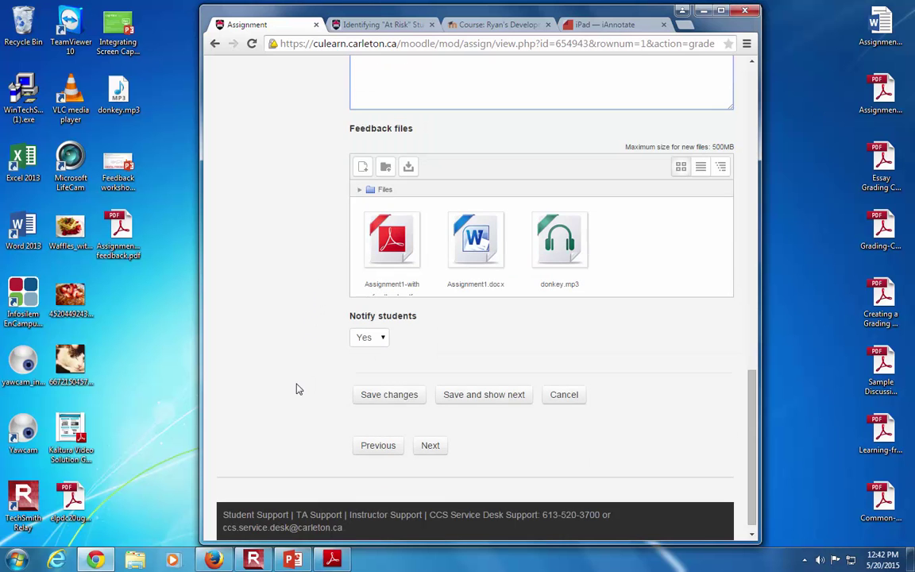
{"action": "left_click", "coordinate": [400, 397]}
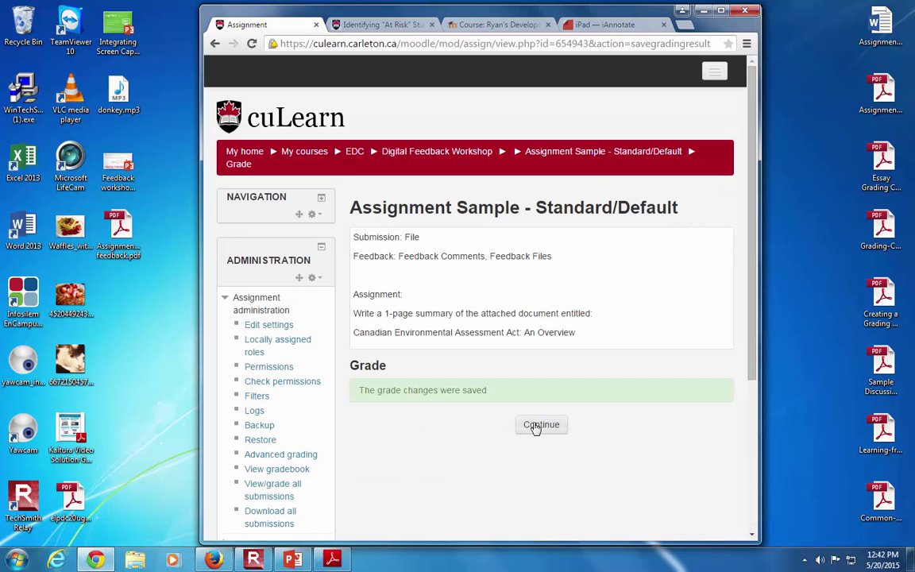
{"action": "left_click", "coordinate": [536, 427]}
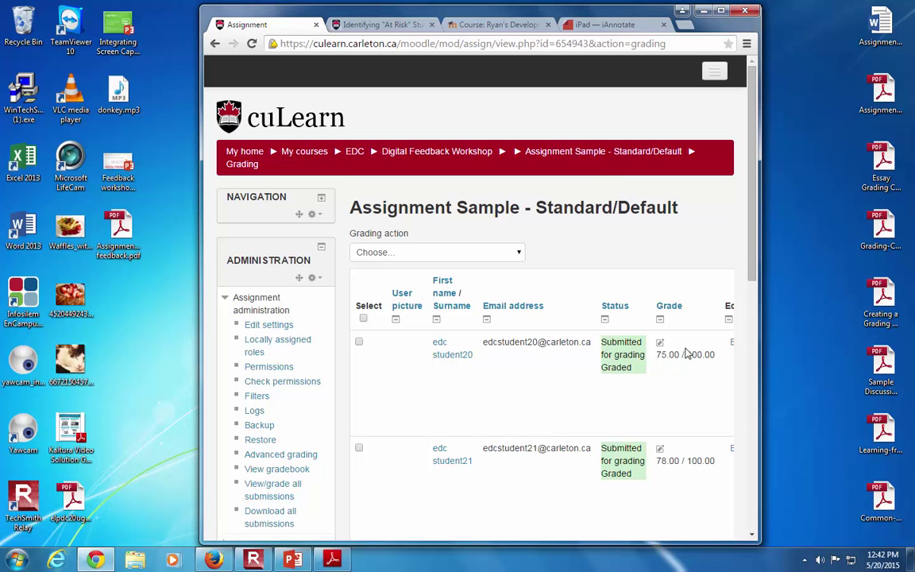
{"action": "scroll", "coordinate": [644, 486], "scroll_direction": "down", "scroll_amount": 1}
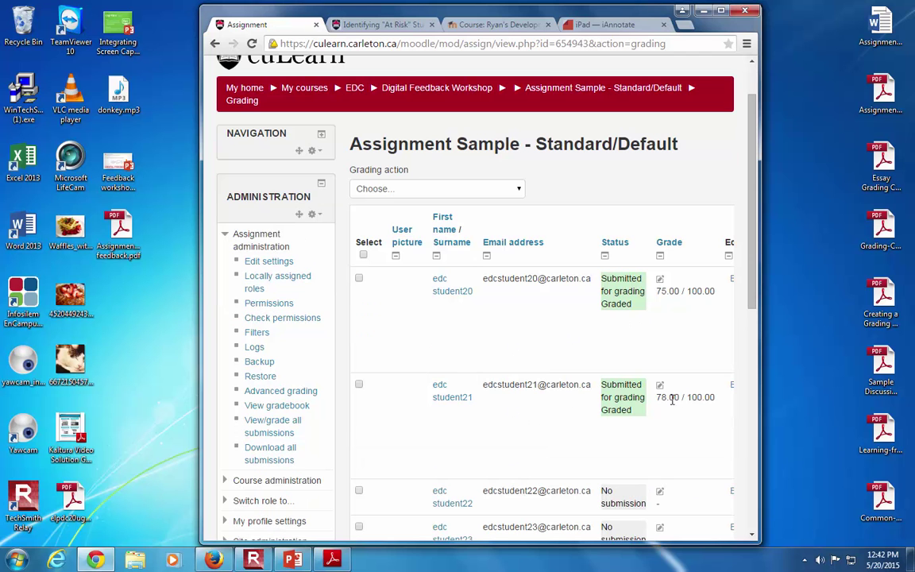
{"action": "left_click_drag", "start_coordinate": [761, 509], "coordinate": [860, 510]}
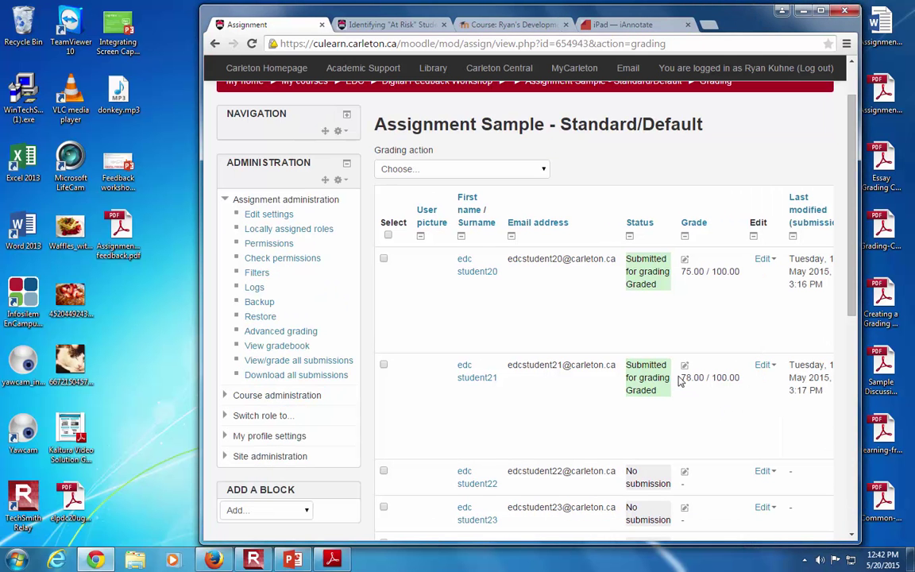
{"action": "scroll", "coordinate": [478, 332], "scroll_direction": "up", "scroll_amount": 1}
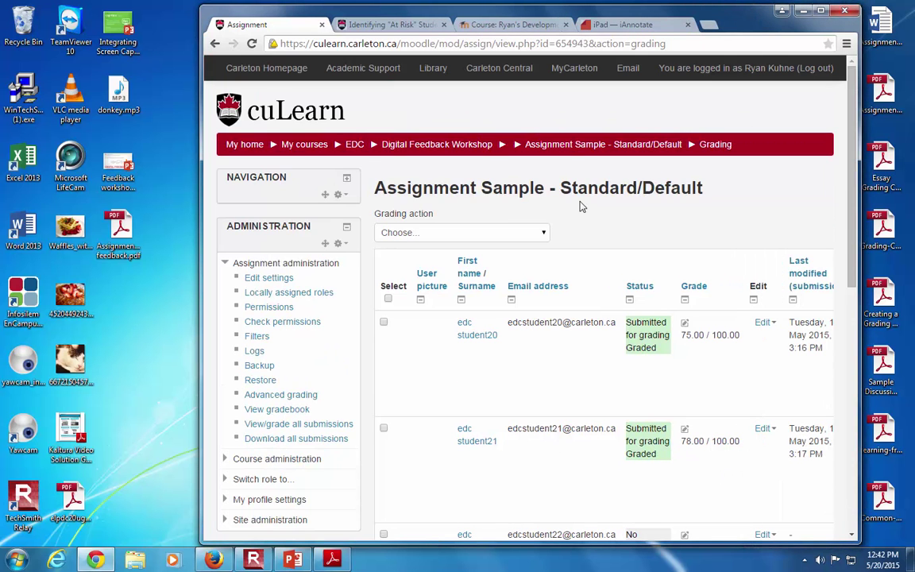
Go back to the Digital Feedback Workshop course and open Assignment Sample - Rubric - Writing full-screen
{"action": "left_click", "coordinate": [584, 146]}
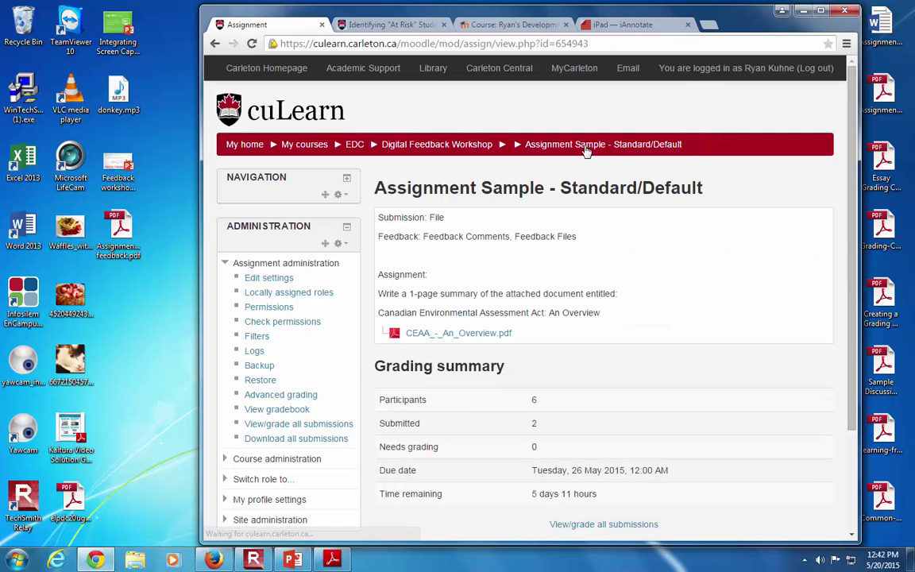
{"action": "left_click", "coordinate": [439, 146]}
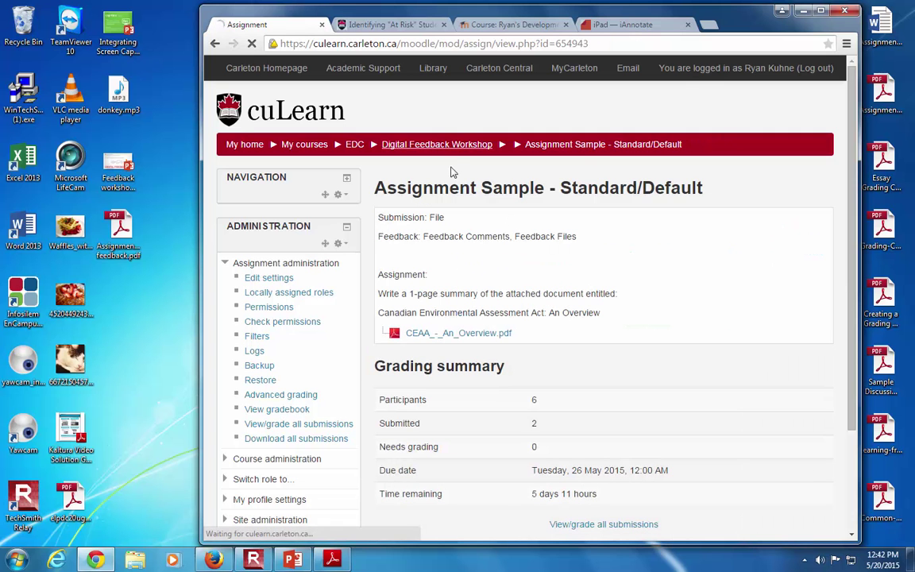
{"action": "scroll", "coordinate": [578, 347], "scroll_direction": "down", "scroll_amount": 3}
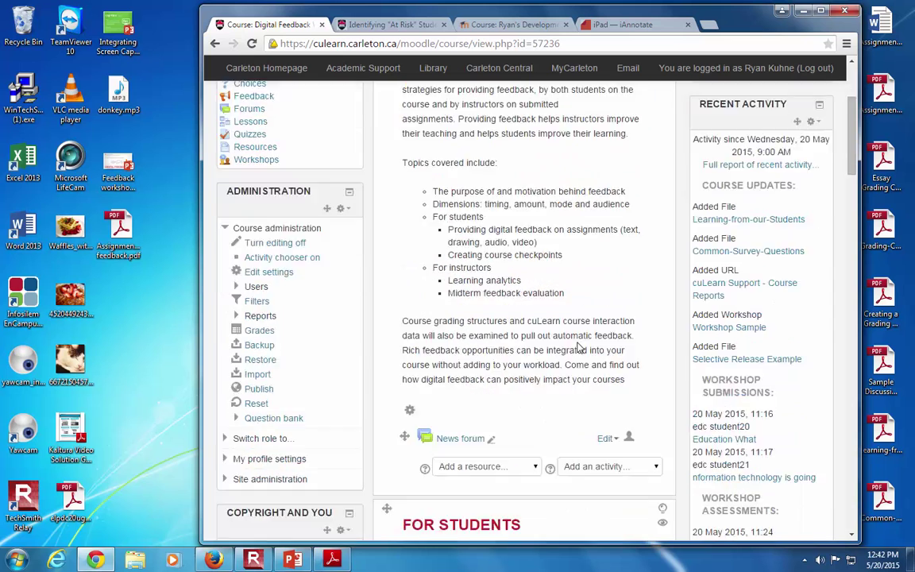
{"action": "scroll", "coordinate": [578, 347], "scroll_direction": "down", "scroll_amount": 3}
{"action": "scroll", "coordinate": [578, 347], "scroll_direction": "down", "scroll_amount": 2}
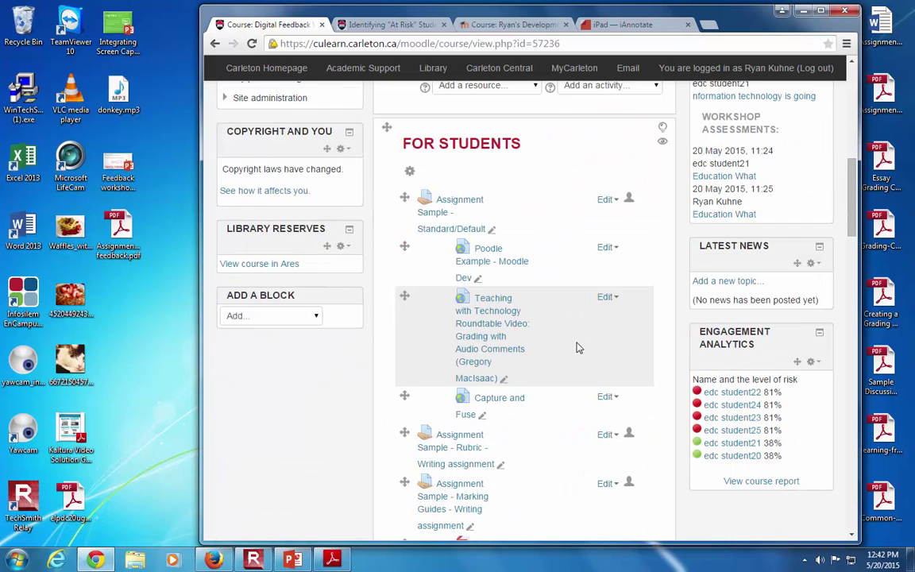
{"action": "scroll", "coordinate": [575, 355], "scroll_direction": "down", "scroll_amount": 1}
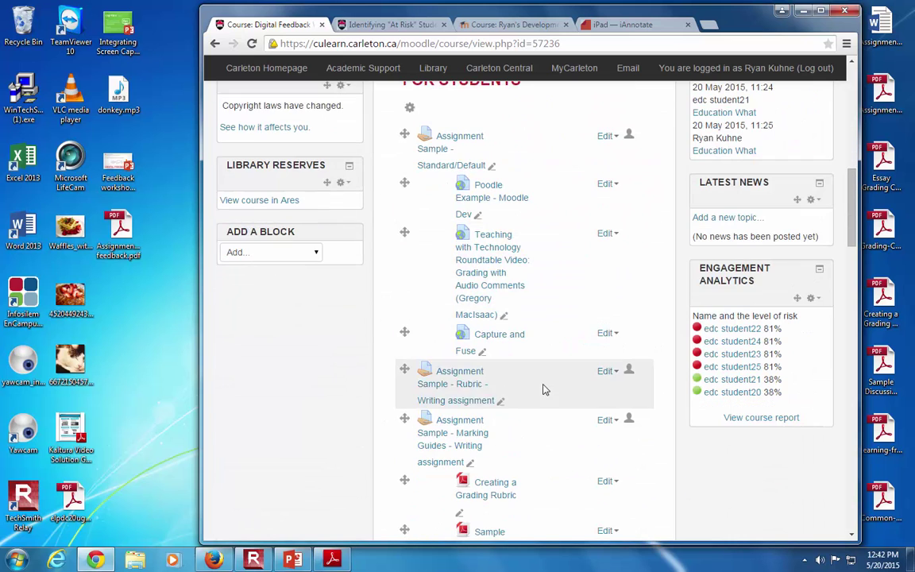
{"action": "left_click", "coordinate": [469, 389]}
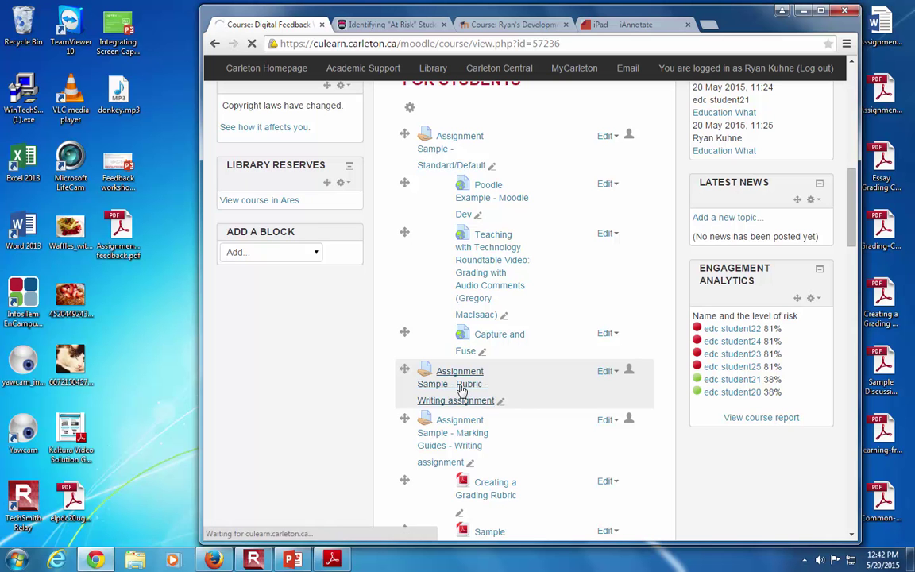
{"action": "double_click", "coordinate": [743, 15]}
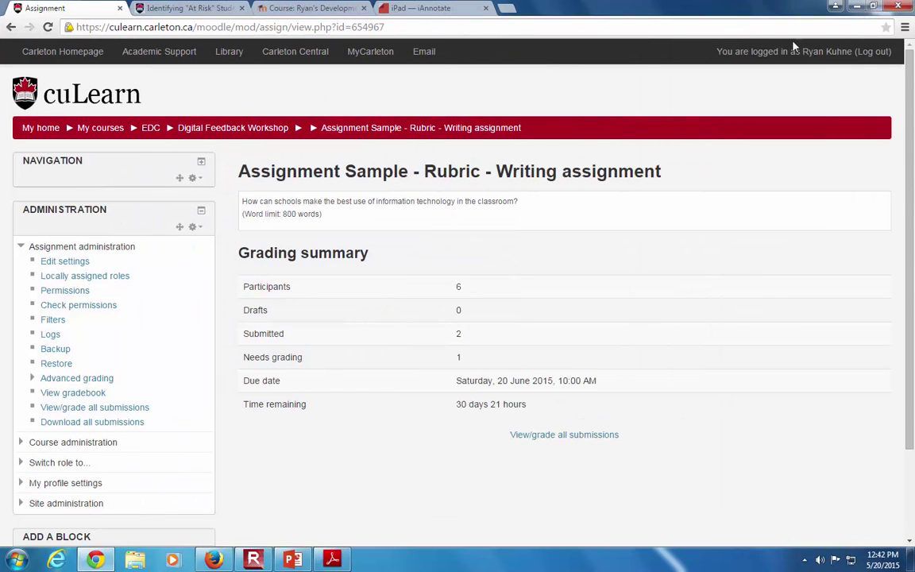
List all Rubric assignment submissions and open the second student's ungraded submission for grading
{"action": "left_click", "coordinate": [562, 441]}
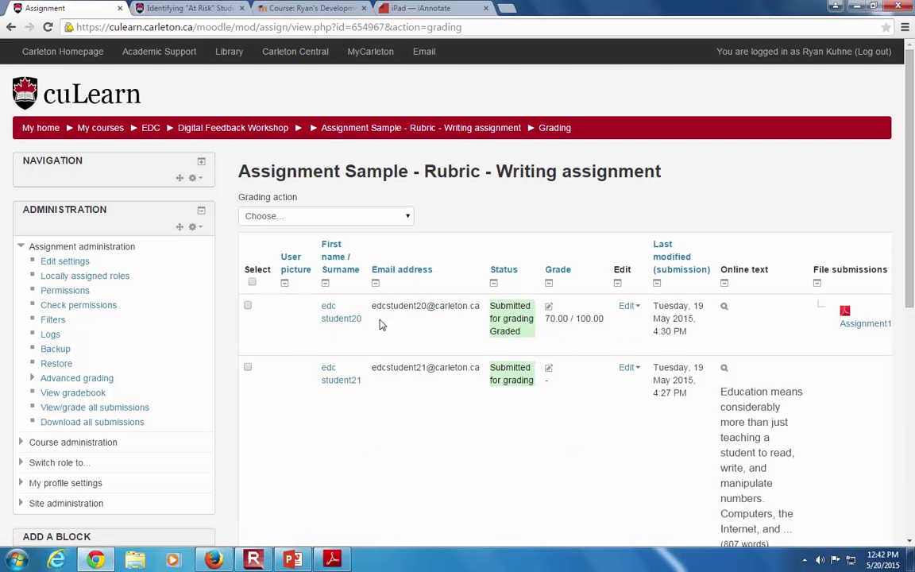
{"action": "scroll", "coordinate": [502, 410], "scroll_direction": "down", "scroll_amount": 1}
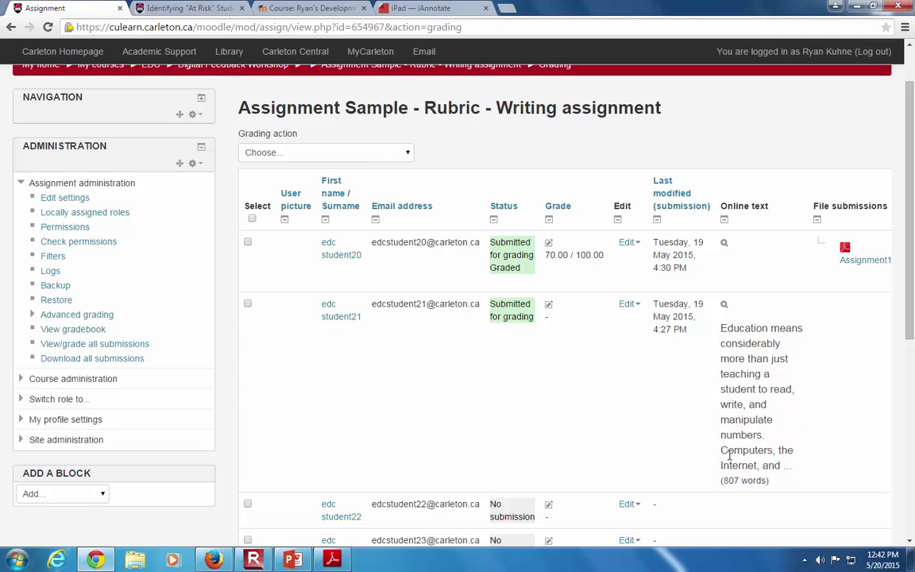
{"action": "left_click", "coordinate": [549, 307]}
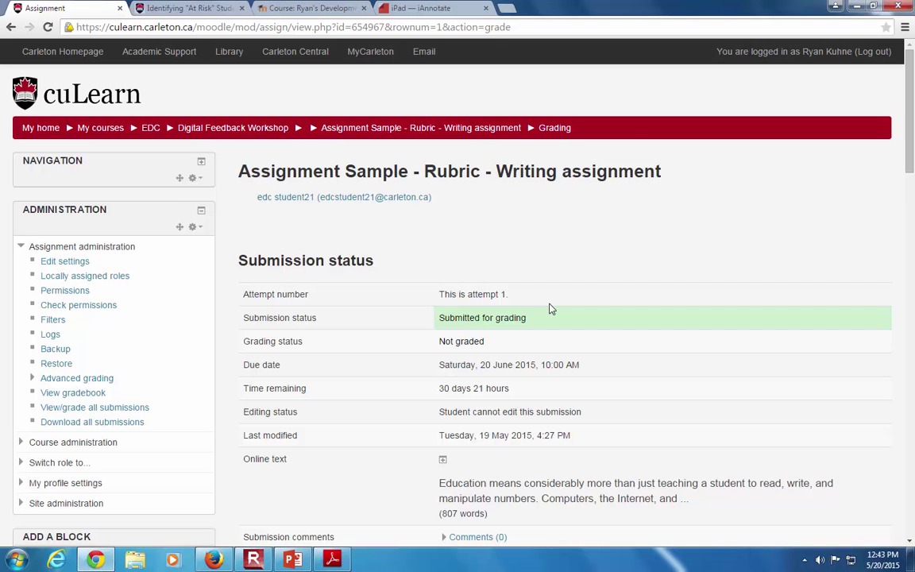
Zoom the grading page to 150% and look over the writing rubric criteria
{"action": "key", "text": "ctrl+plus"}
{"action": "key", "text": "ctrl+plus"}
{"action": "key", "text": "ctrl+plus"}
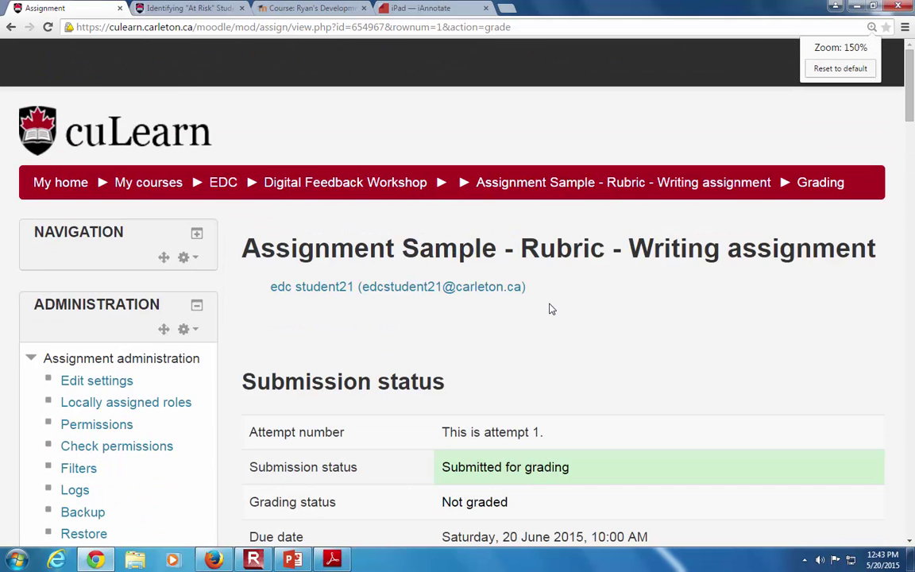
{"action": "scroll", "coordinate": [553, 314], "scroll_direction": "down", "scroll_amount": 1}
{"action": "scroll", "coordinate": [552, 313], "scroll_direction": "down", "scroll_amount": 3}
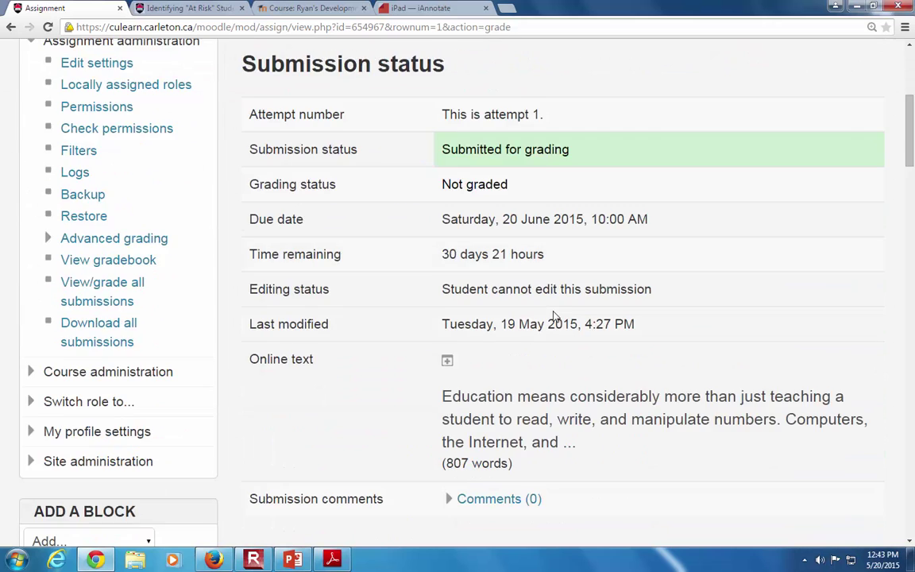
{"action": "scroll", "coordinate": [555, 314], "scroll_direction": "down", "scroll_amount": 5}
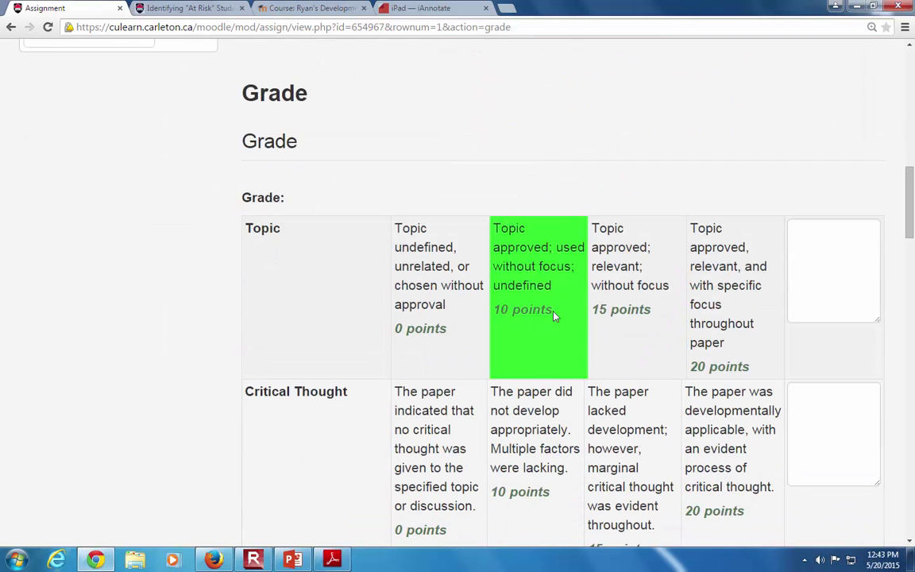
{"action": "scroll", "coordinate": [550, 310], "scroll_direction": "down", "scroll_amount": 1}
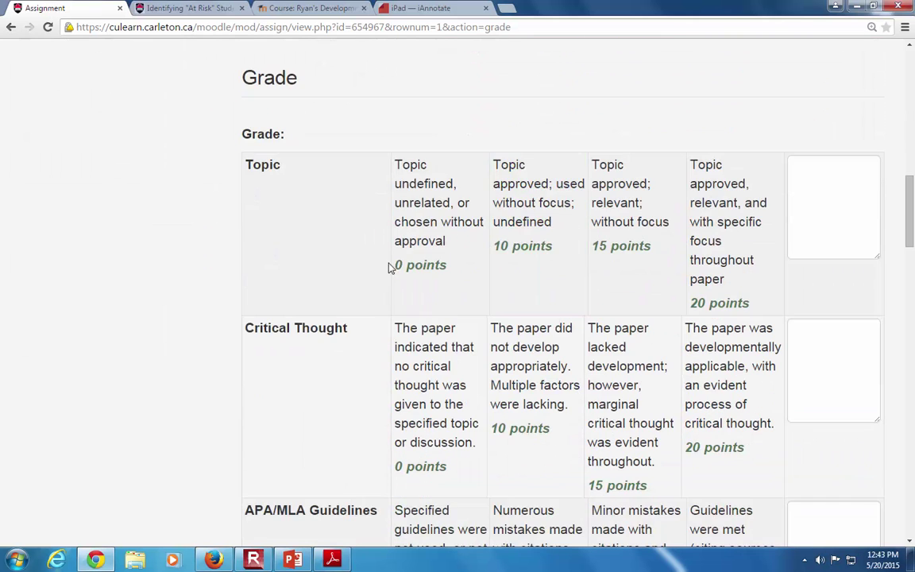
{"action": "scroll", "coordinate": [394, 272], "scroll_direction": "up", "scroll_amount": 4}
{"action": "scroll", "coordinate": [395, 271], "scroll_direction": "up", "scroll_amount": 3}
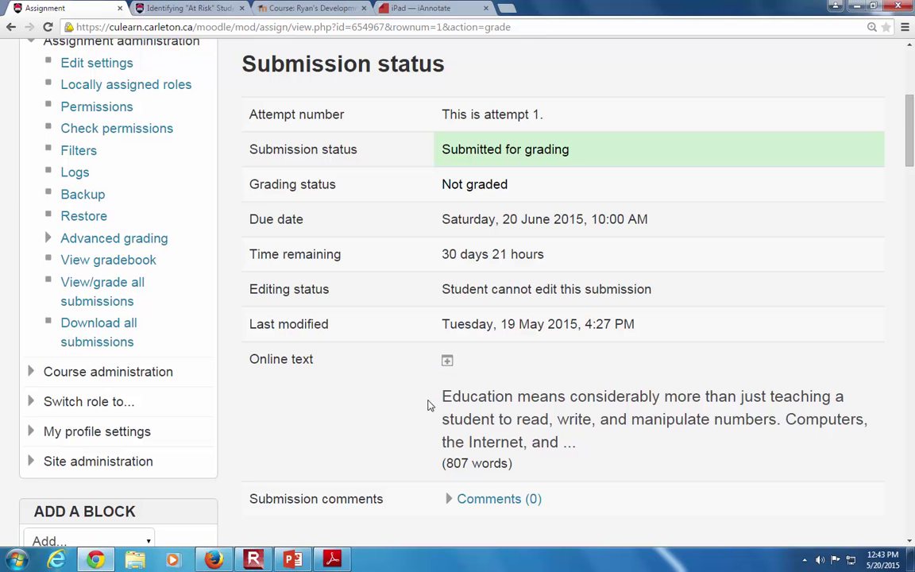
{"action": "scroll", "coordinate": [423, 398], "scroll_direction": "up", "scroll_amount": 2}
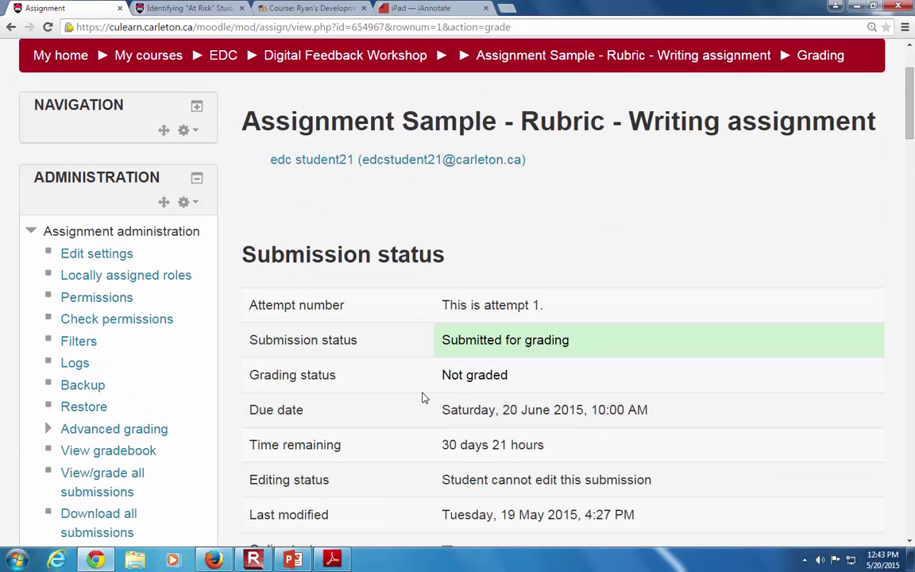
{"action": "scroll", "coordinate": [423, 397], "scroll_direction": "down", "scroll_amount": 3}
{"action": "scroll", "coordinate": [423, 397], "scroll_direction": "down", "scroll_amount": 5}
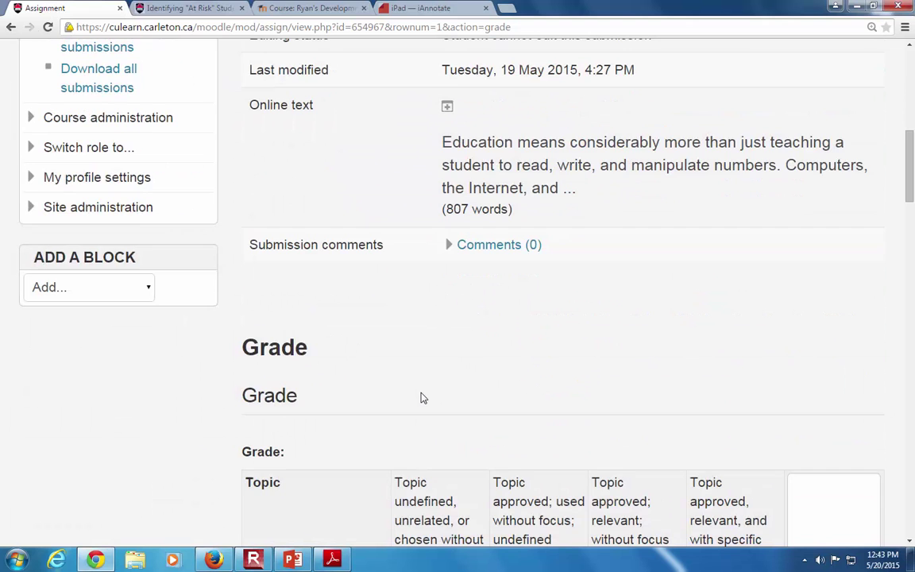
{"action": "scroll", "coordinate": [423, 397], "scroll_direction": "up", "scroll_amount": 5}
{"action": "scroll", "coordinate": [423, 397], "scroll_direction": "up", "scroll_amount": 2}
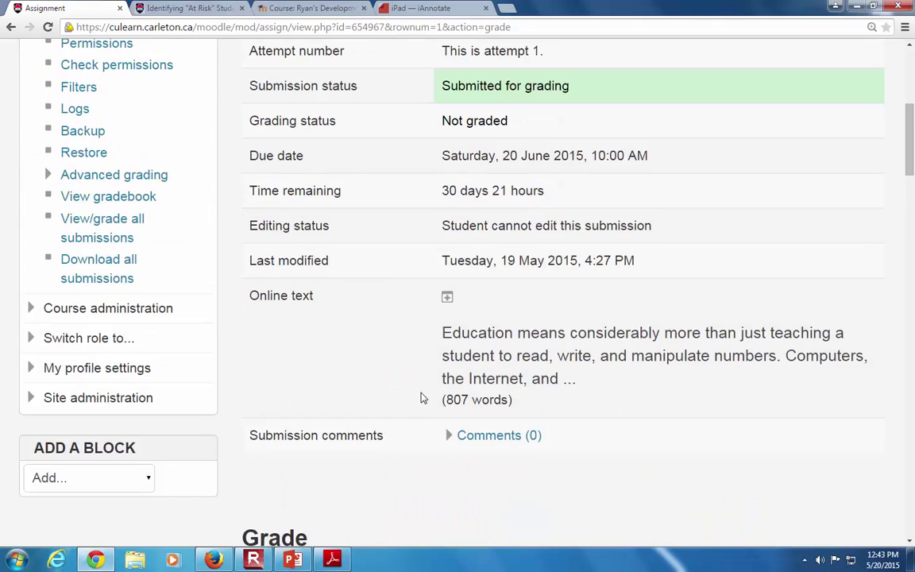
{"action": "scroll", "coordinate": [420, 402], "scroll_direction": "up", "scroll_amount": 3}
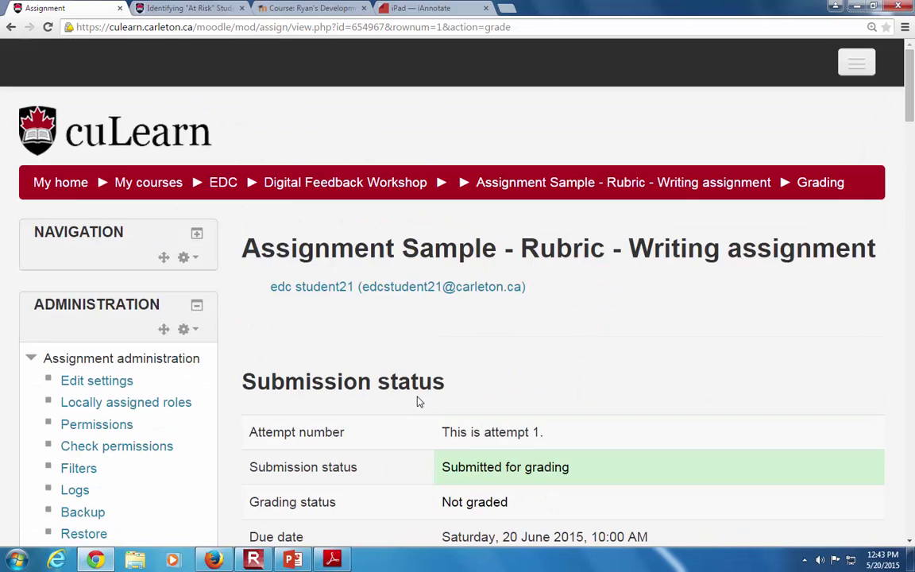
{"action": "scroll", "coordinate": [419, 376], "scroll_direction": "down", "scroll_amount": 3}
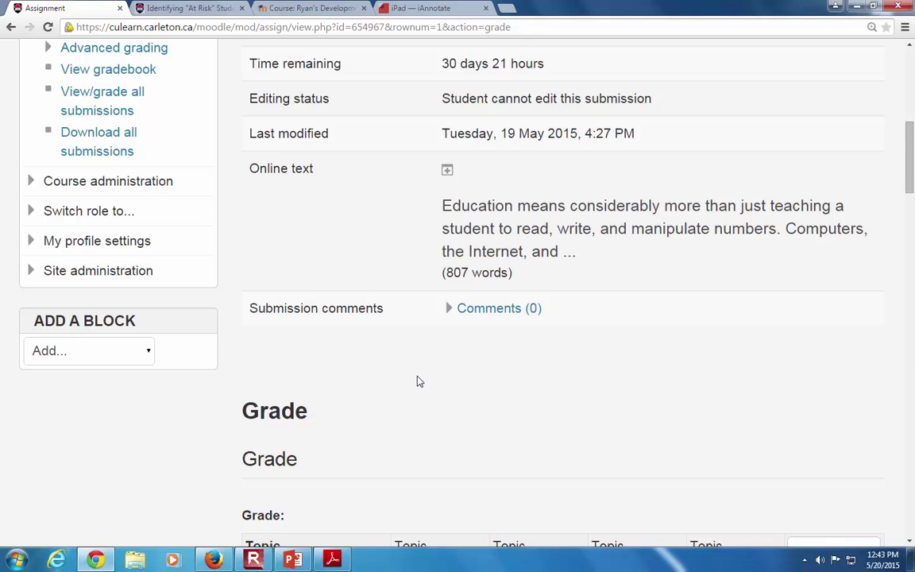
{"action": "scroll", "coordinate": [415, 382], "scroll_direction": "down", "scroll_amount": 2}
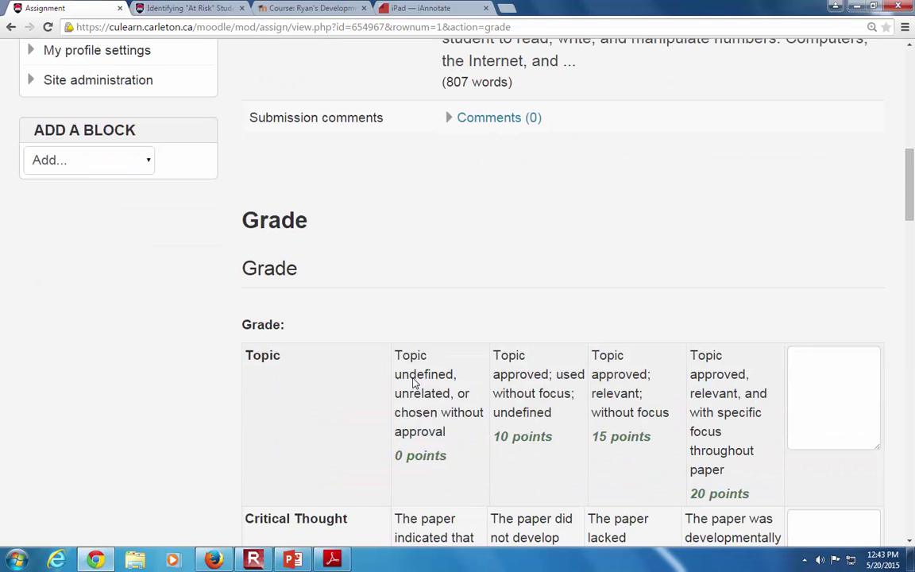
Tentatively mark the Topic criterion at the 0 points level
{"action": "left_click", "coordinate": [417, 374]}
{"action": "scroll", "coordinate": [448, 286], "scroll_direction": "down", "scroll_amount": 2}
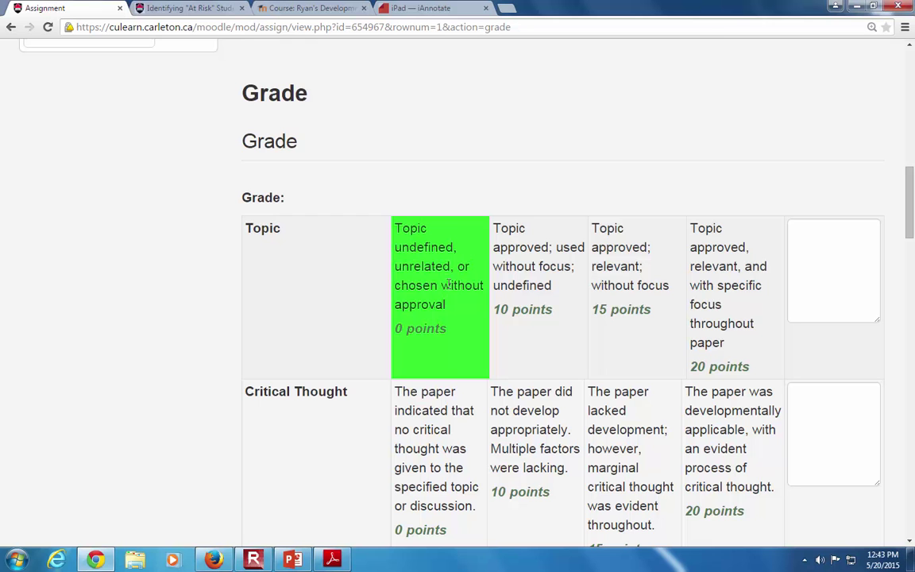
{"action": "scroll", "coordinate": [449, 284], "scroll_direction": "down", "scroll_amount": 1}
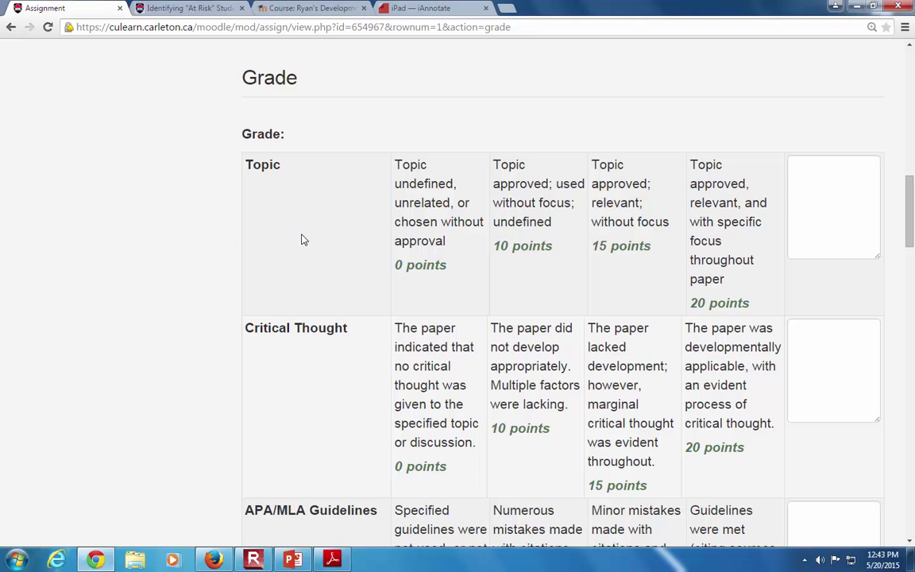
{"action": "scroll", "coordinate": [296, 243], "scroll_direction": "down", "scroll_amount": 3}
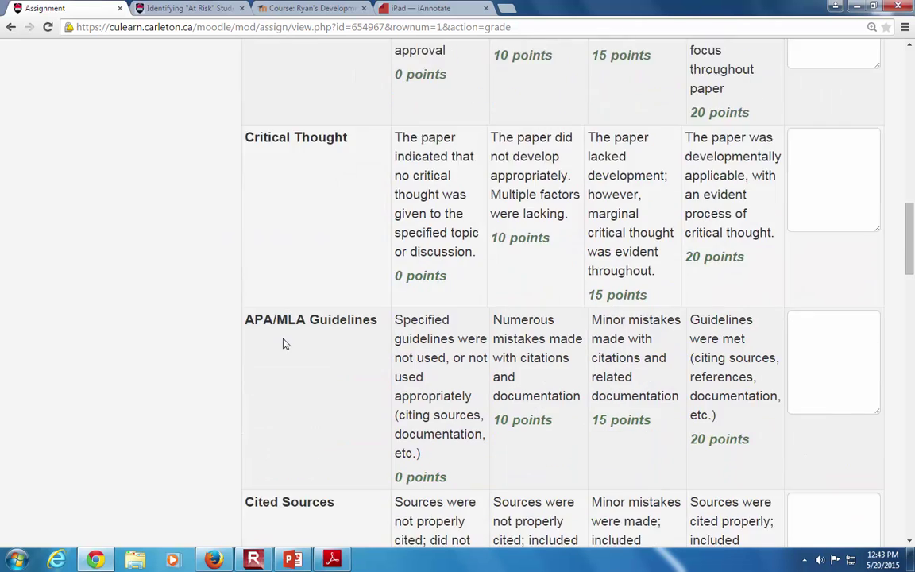
{"action": "scroll", "coordinate": [284, 343], "scroll_direction": "down", "scroll_amount": 6}
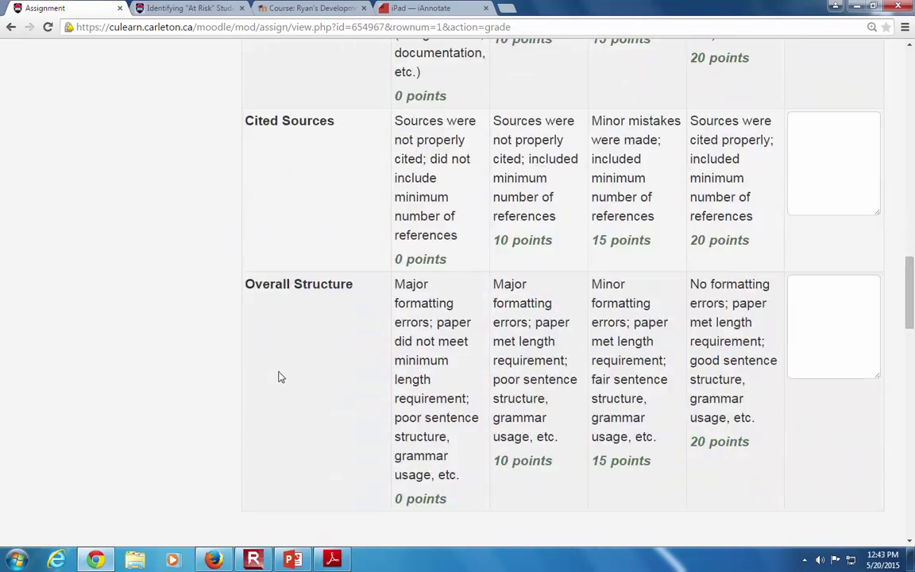
{"action": "scroll", "coordinate": [280, 374], "scroll_direction": "up", "scroll_amount": 10}
{"action": "left_click", "coordinate": [398, 328]}
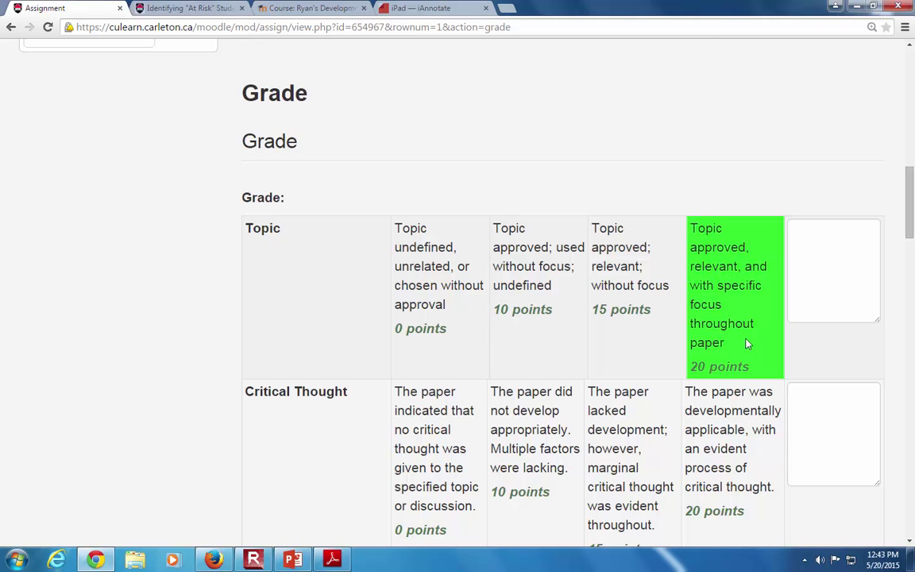
{"action": "scroll", "coordinate": [735, 316], "scroll_direction": "down", "scroll_amount": 1}
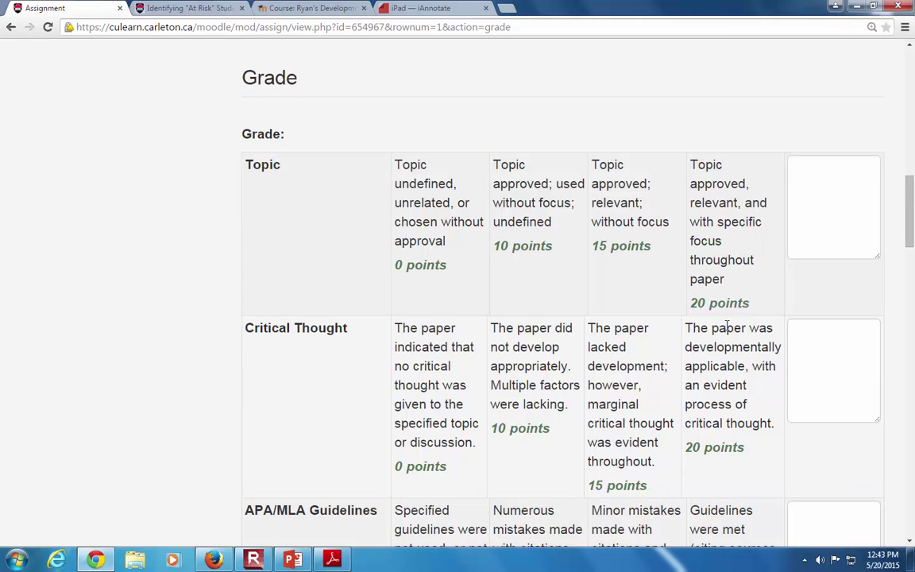
Score Topic 15, Critical Thought 10, APA/MLA Guidelines 15, Cited Sources 20, Overall Structure 0
{"action": "left_click", "coordinate": [622, 252]}
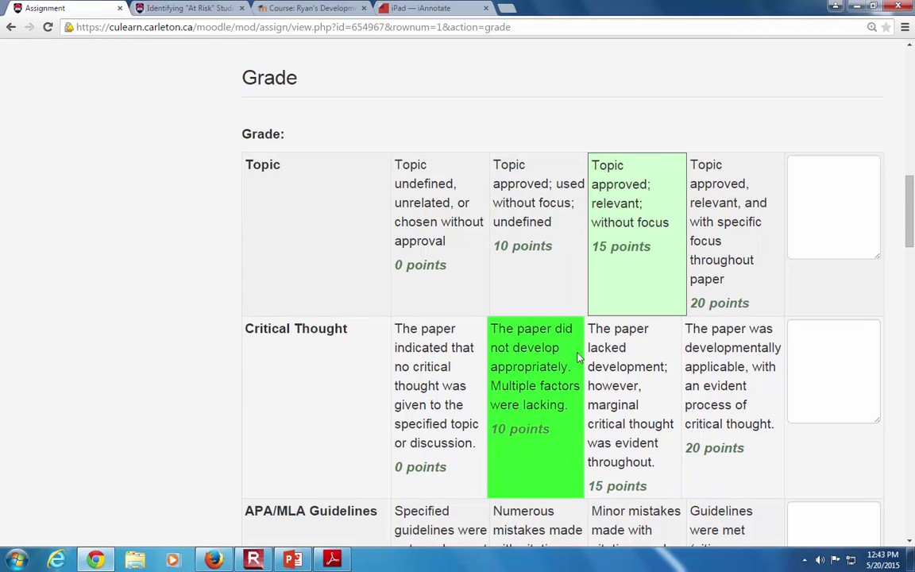
{"action": "left_click", "coordinate": [556, 361]}
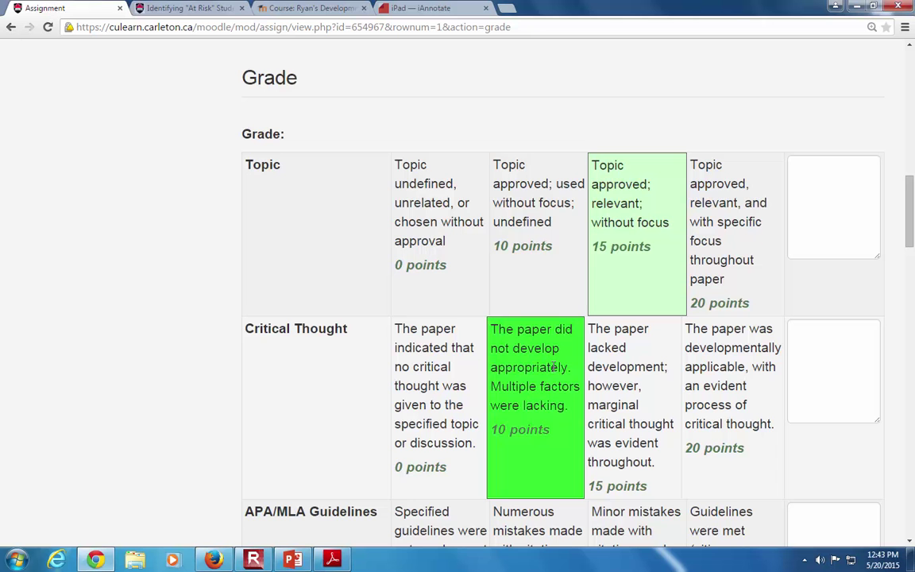
{"action": "scroll", "coordinate": [555, 367], "scroll_direction": "down", "scroll_amount": 2}
{"action": "left_click", "coordinate": [612, 397]}
{"action": "scroll", "coordinate": [612, 397], "scroll_direction": "down", "scroll_amount": 3}
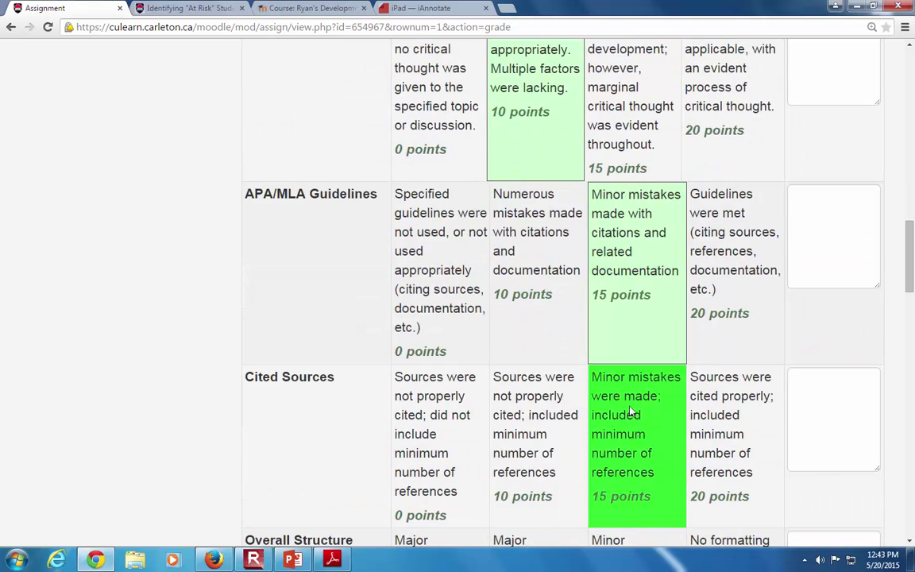
{"action": "left_click", "coordinate": [710, 408]}
{"action": "scroll", "coordinate": [710, 408], "scroll_direction": "down", "scroll_amount": 2}
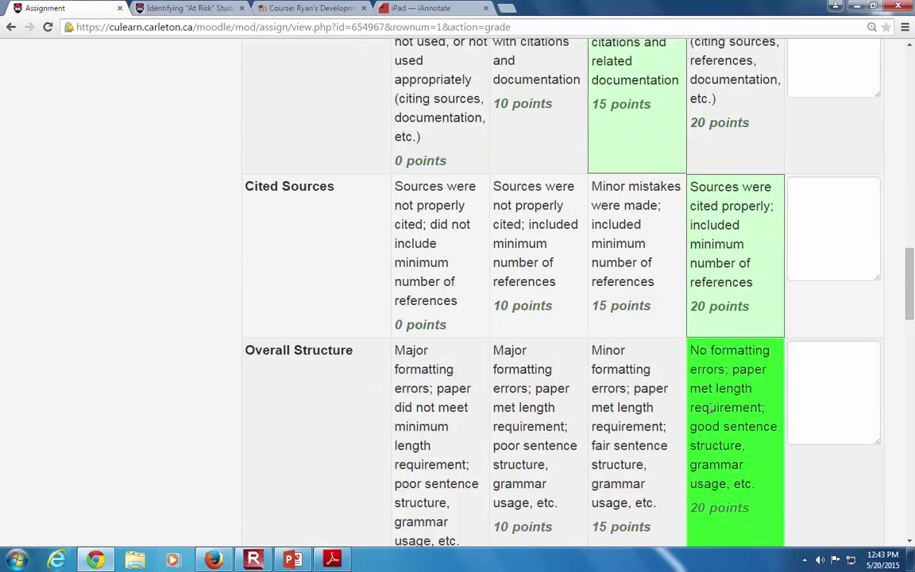
{"action": "scroll", "coordinate": [709, 408], "scroll_direction": "down", "scroll_amount": 2}
{"action": "scroll", "coordinate": [535, 398], "scroll_direction": "up", "scroll_amount": 1}
{"action": "left_click", "coordinate": [461, 398]}
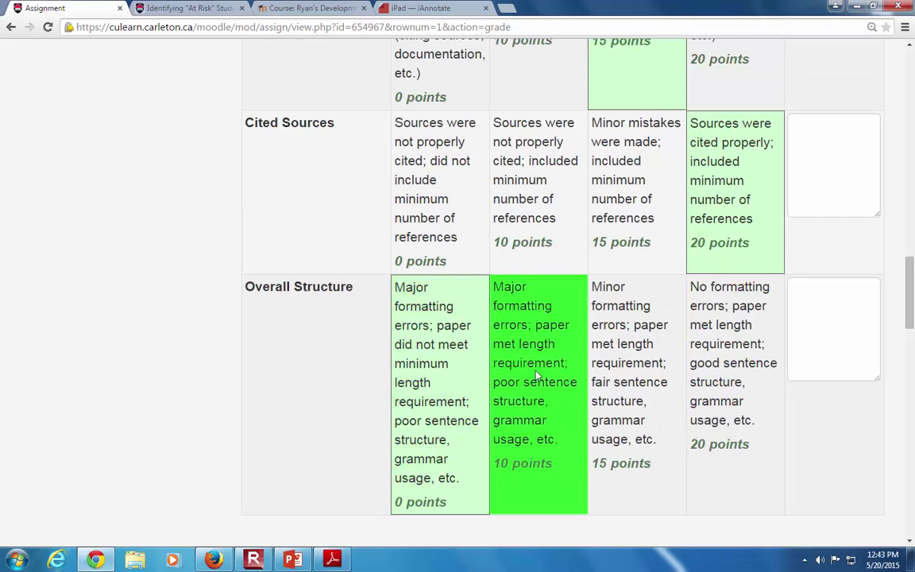
{"action": "scroll", "coordinate": [537, 377], "scroll_direction": "up", "scroll_amount": 6}
Add the remark 'Heif sfh rs gfqer' to the Topic criterion comment
{"action": "left_click", "coordinate": [799, 204]}
{"action": "type", "text": "Heif sfh rs gfqer"}
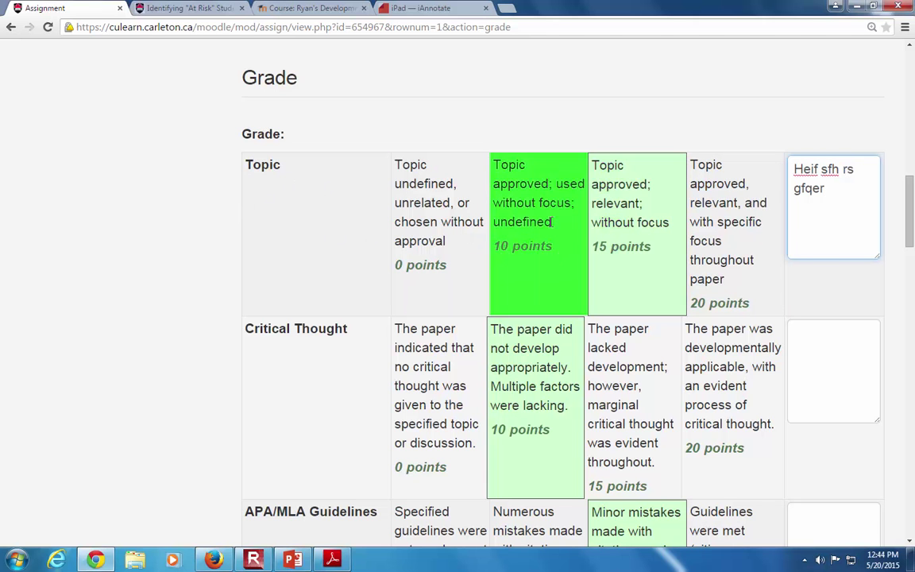
{"action": "scroll", "coordinate": [791, 254], "scroll_direction": "down", "scroll_amount": 2}
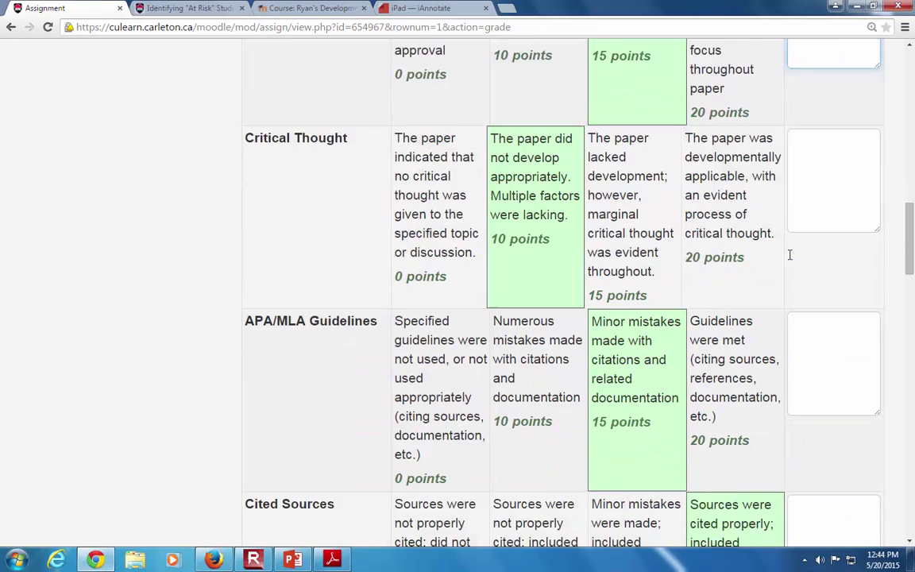
{"action": "scroll", "coordinate": [791, 255], "scroll_direction": "down", "scroll_amount": 3}
{"action": "scroll", "coordinate": [778, 235], "scroll_direction": "up", "scroll_amount": 3}
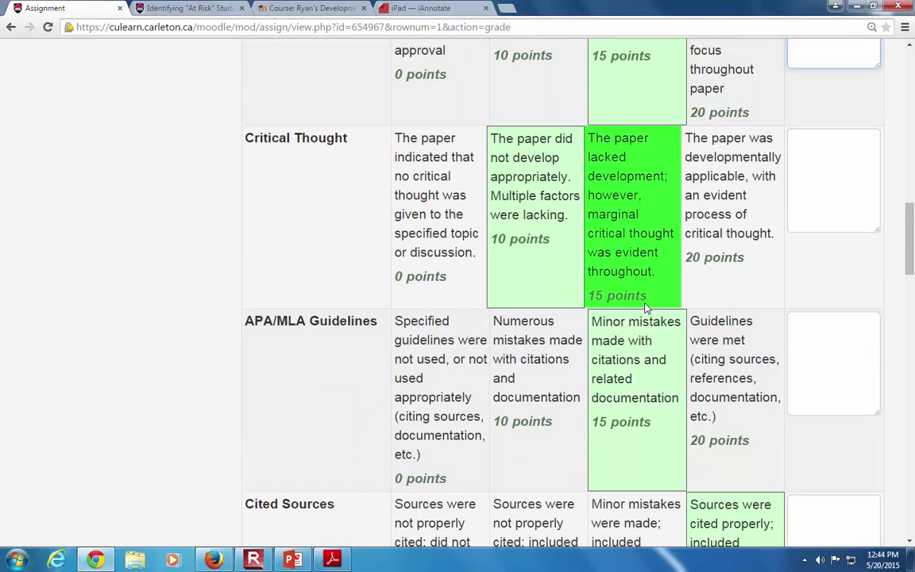
{"action": "scroll", "coordinate": [603, 302], "scroll_direction": "down", "scroll_amount": 2}
{"action": "scroll", "coordinate": [456, 402], "scroll_direction": "down", "scroll_amount": 3}
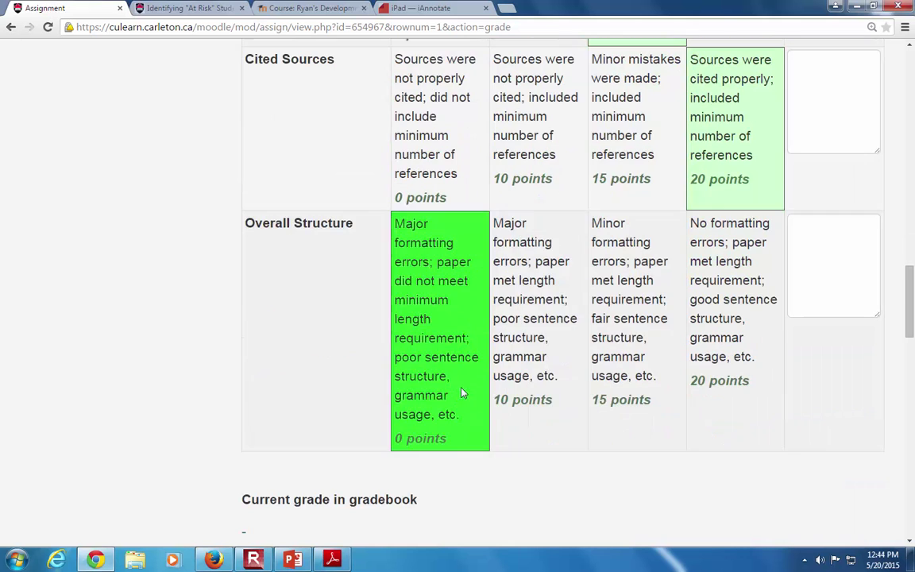
{"action": "scroll", "coordinate": [560, 238], "scroll_direction": "down", "scroll_amount": 3}
{"action": "scroll", "coordinate": [537, 300], "scroll_direction": "down", "scroll_amount": 2}
Set Notify students to No for this grade
{"action": "left_click", "coordinate": [403, 354]}
{"action": "scroll", "coordinate": [403, 355], "scroll_direction": "down", "scroll_amount": 4}
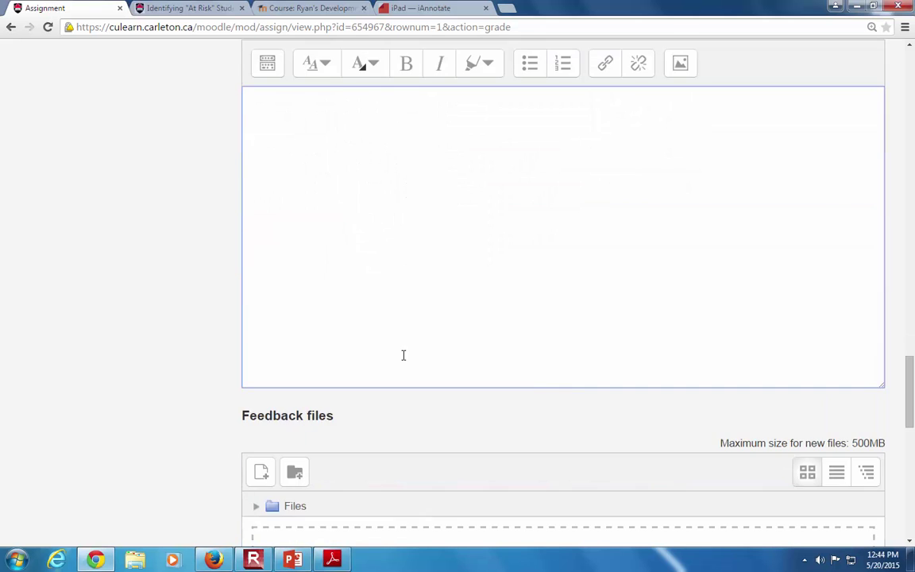
{"action": "scroll", "coordinate": [389, 408], "scroll_direction": "down", "scroll_amount": 2}
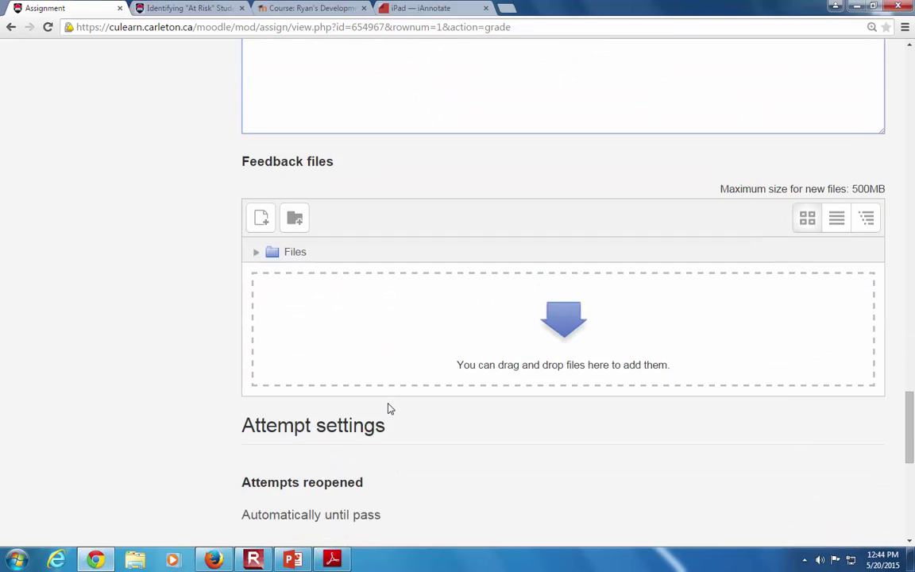
{"action": "scroll", "coordinate": [389, 408], "scroll_direction": "down", "scroll_amount": 5}
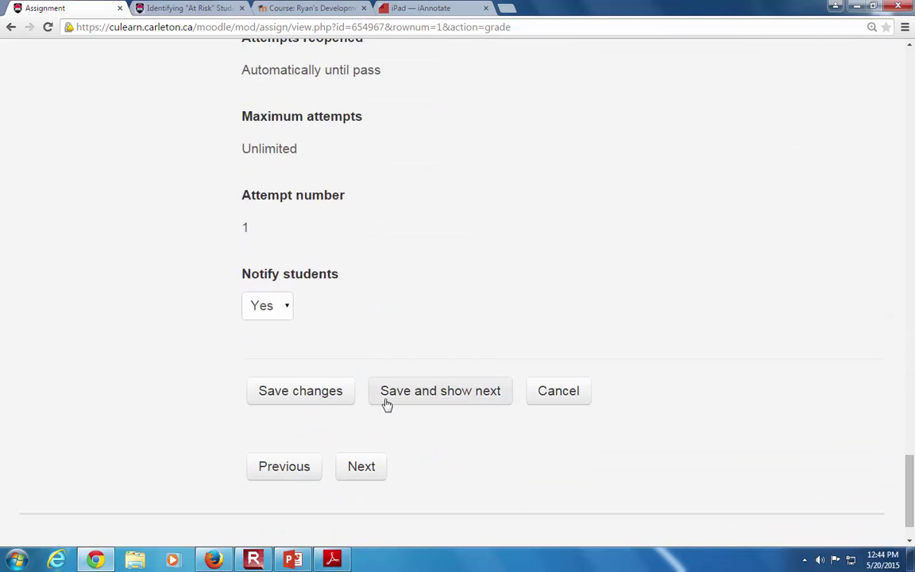
{"action": "left_click", "coordinate": [278, 310]}
{"action": "left_click", "coordinate": [278, 323]}
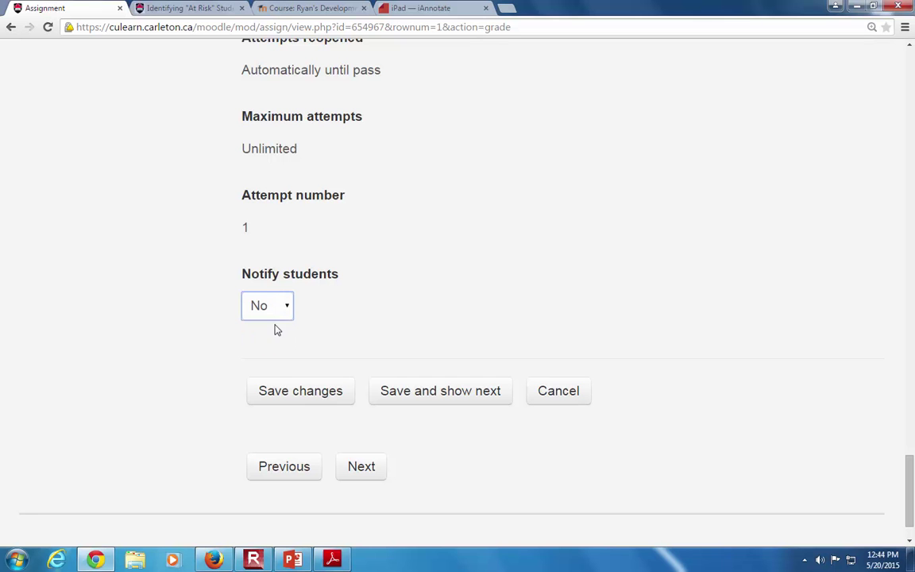
Save the grade and return to the grading table showing 60.00 / 100.00
{"action": "left_click", "coordinate": [297, 397]}
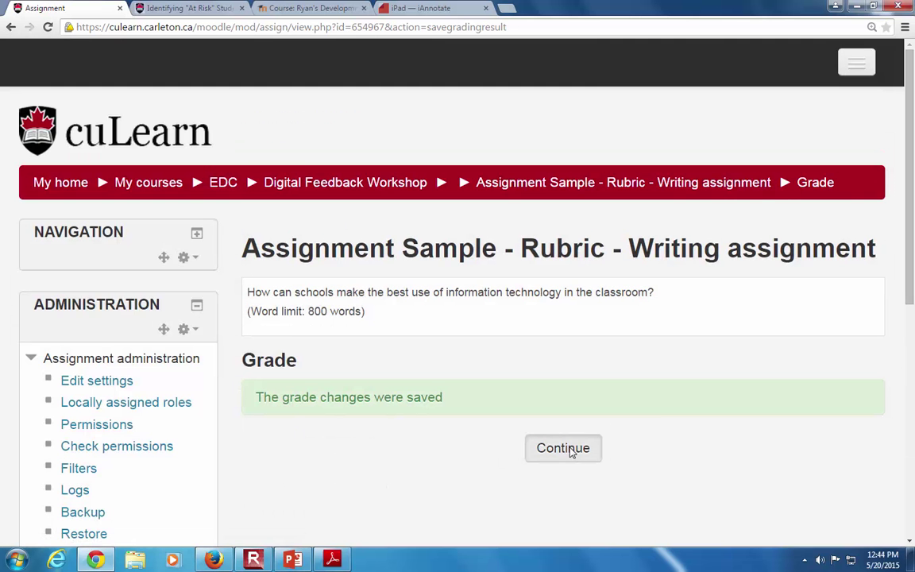
{"action": "left_click", "coordinate": [569, 450]}
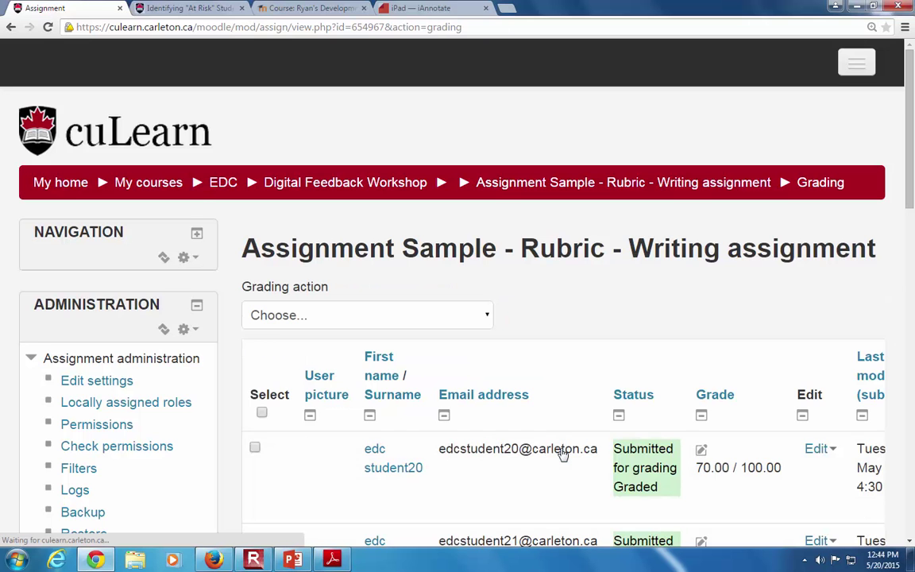
{"action": "scroll", "coordinate": [541, 394], "scroll_direction": "down", "scroll_amount": 1}
{"action": "scroll", "coordinate": [540, 394], "scroll_direction": "down", "scroll_amount": 2}
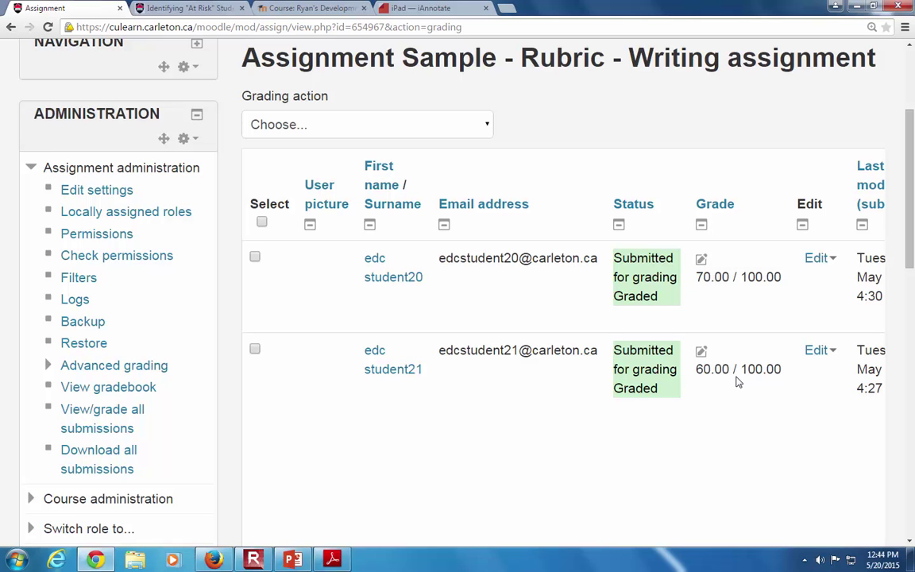
{"action": "scroll", "coordinate": [701, 419], "scroll_direction": "down", "scroll_amount": 3}
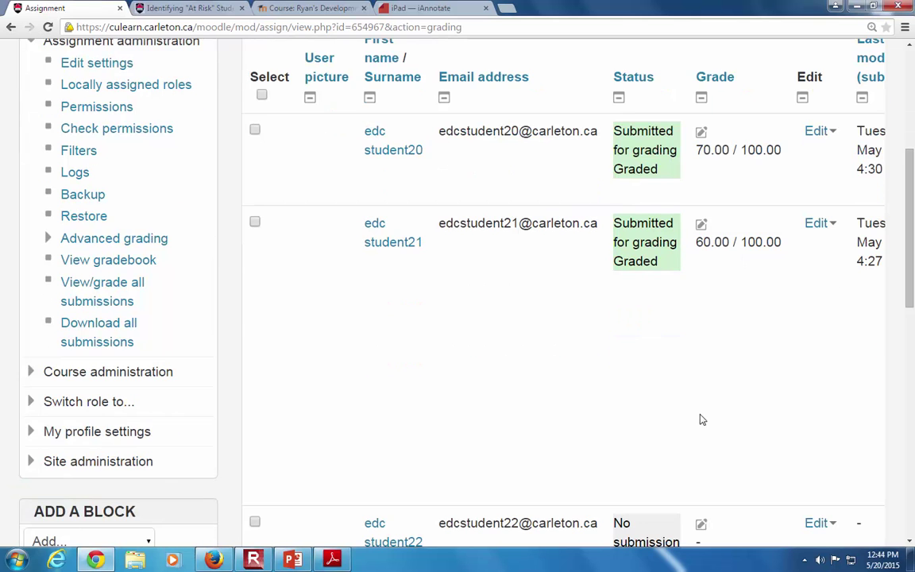
{"action": "scroll", "coordinate": [701, 419], "scroll_direction": "up", "scroll_amount": 6}
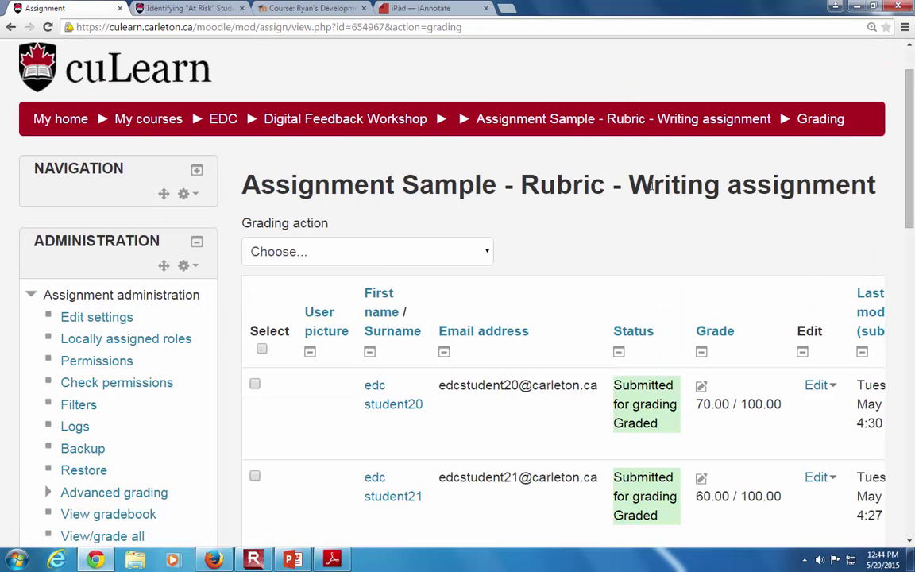
Open the Marking Guides - Writing assignment and start grading the second student's submission
{"action": "left_click", "coordinate": [338, 122]}
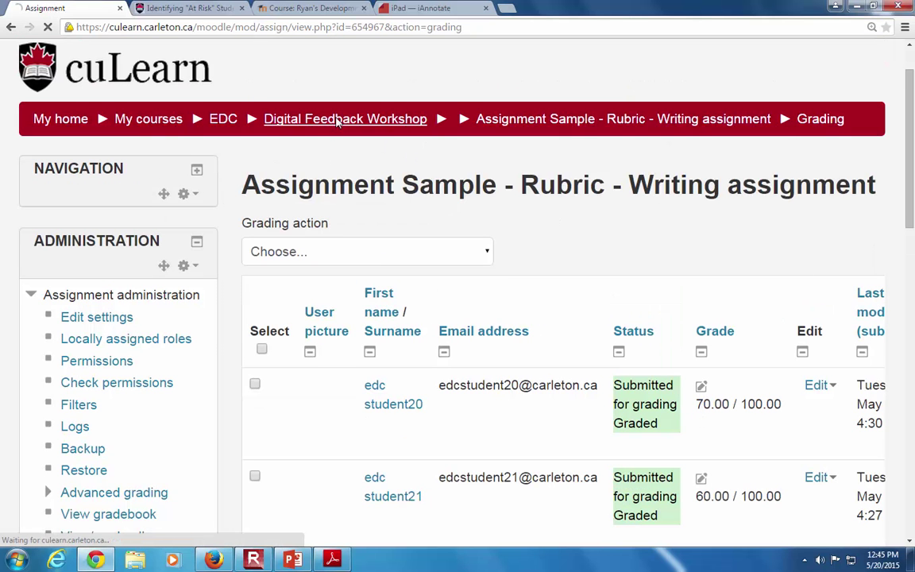
{"action": "scroll", "coordinate": [382, 239], "scroll_direction": "down", "scroll_amount": 2}
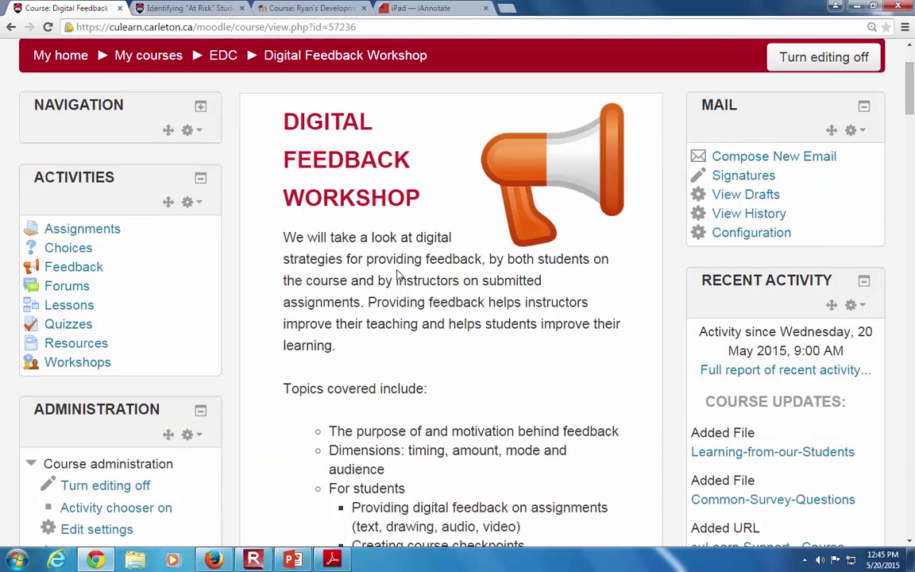
{"action": "scroll", "coordinate": [396, 286], "scroll_direction": "down", "scroll_amount": 12}
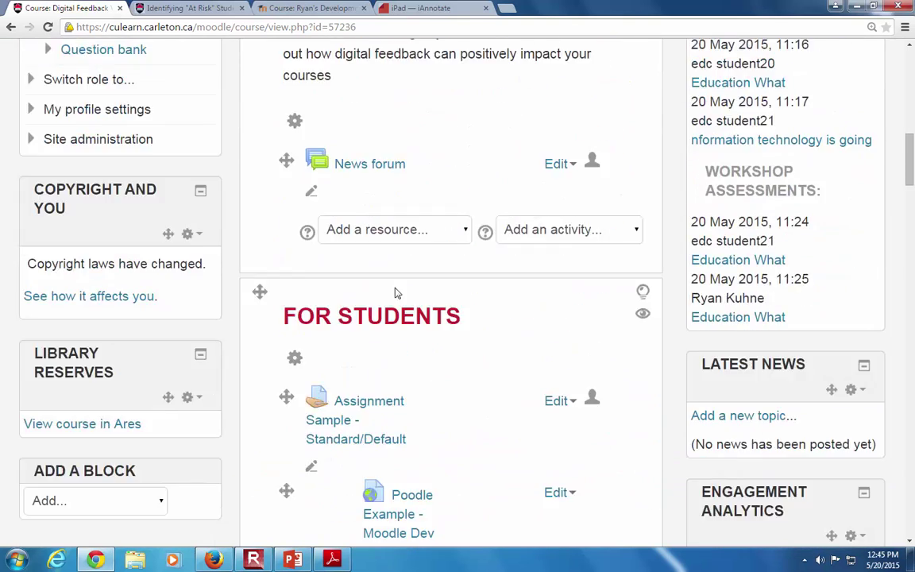
{"action": "scroll", "coordinate": [397, 294], "scroll_direction": "down", "scroll_amount": 4}
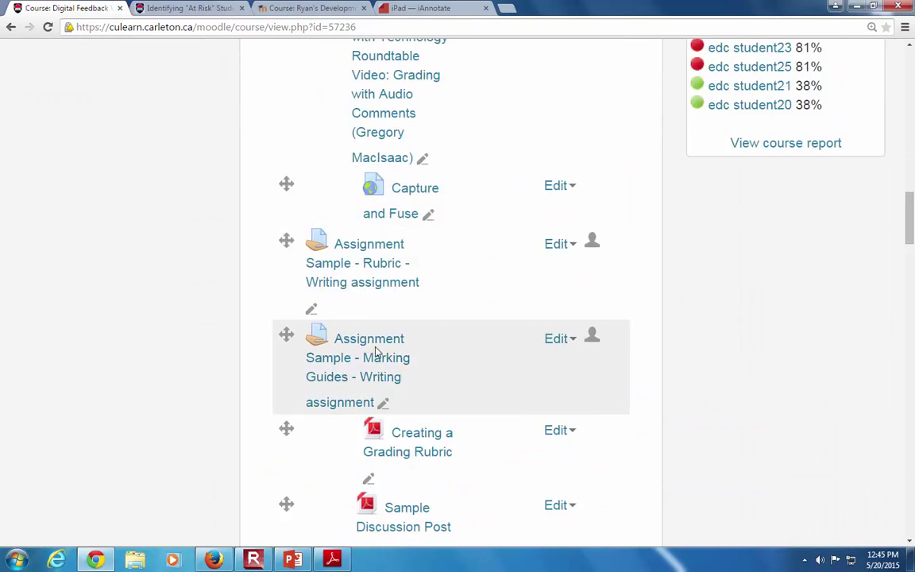
{"action": "left_click", "coordinate": [379, 360]}
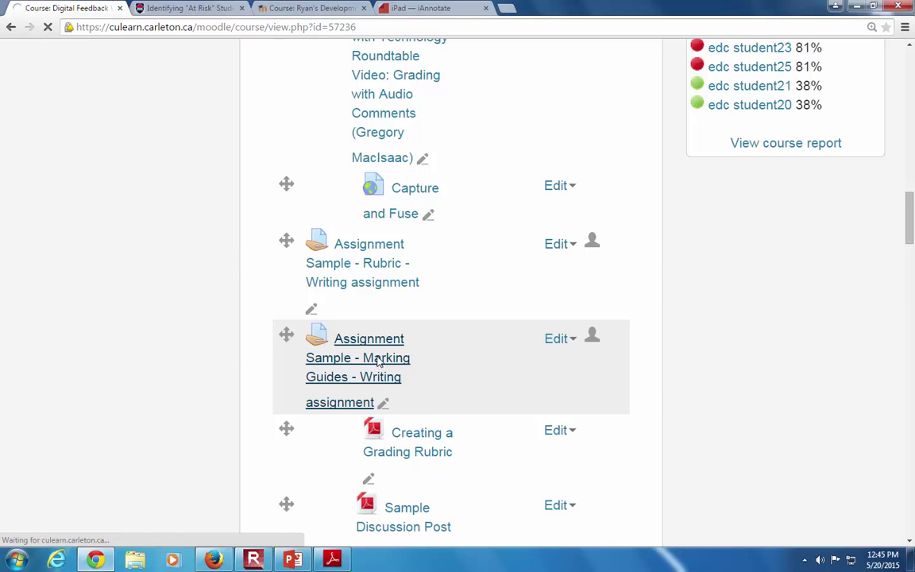
{"action": "scroll", "coordinate": [394, 345], "scroll_direction": "down", "scroll_amount": 2}
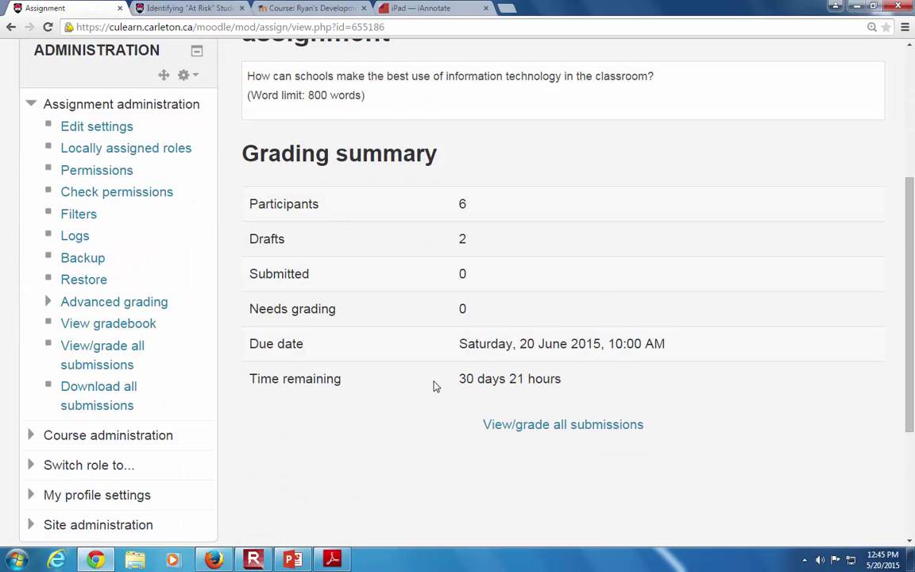
{"action": "left_click", "coordinate": [523, 429]}
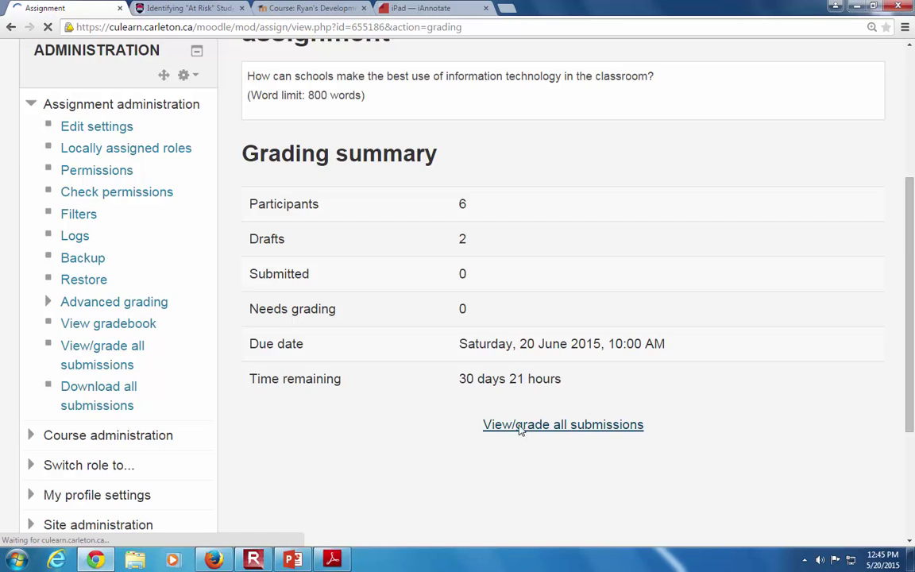
{"action": "scroll", "coordinate": [572, 373], "scroll_direction": "down", "scroll_amount": 2}
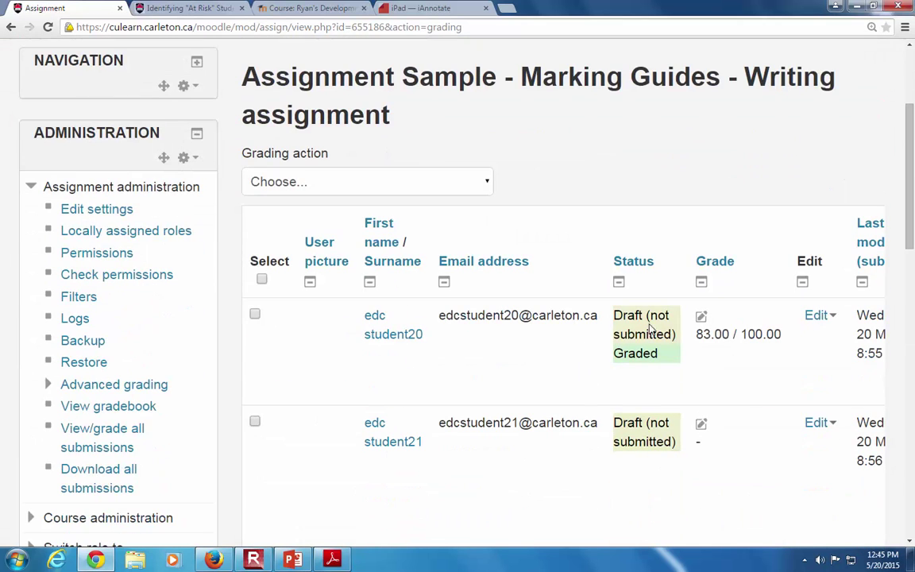
{"action": "left_click", "coordinate": [702, 425]}
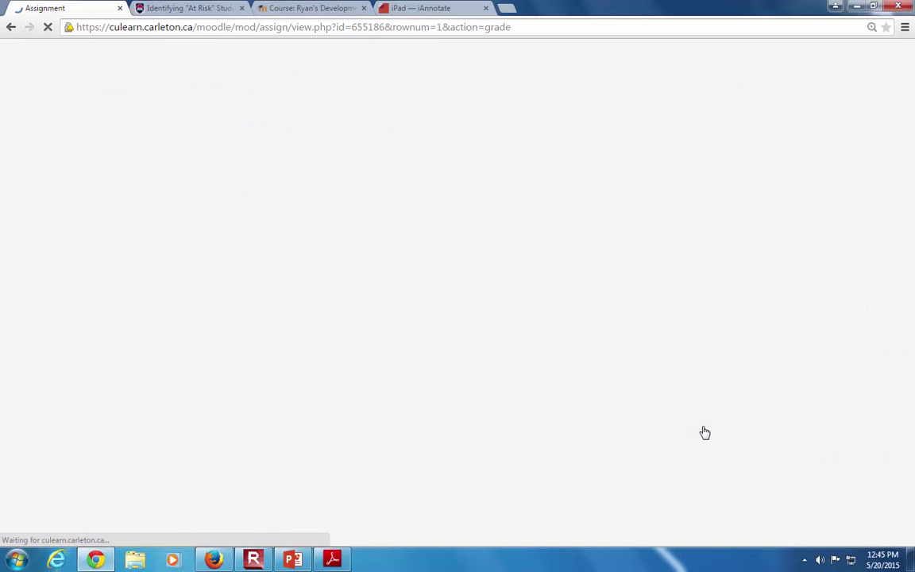
Expand the full essay text and read down to the grading guide
{"action": "scroll", "coordinate": [682, 373], "scroll_direction": "down", "scroll_amount": 3}
{"action": "scroll", "coordinate": [685, 370], "scroll_direction": "down", "scroll_amount": 3}
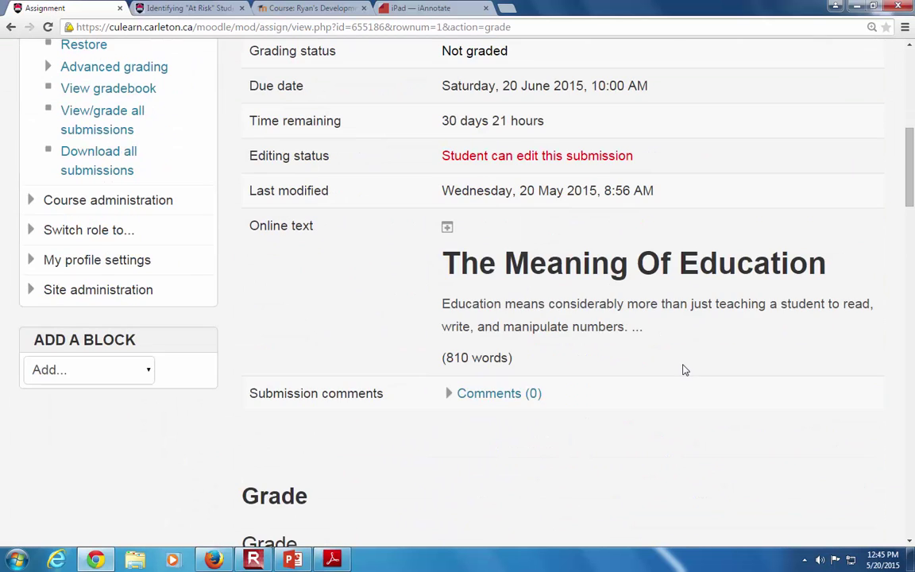
{"action": "left_click", "coordinate": [448, 228]}
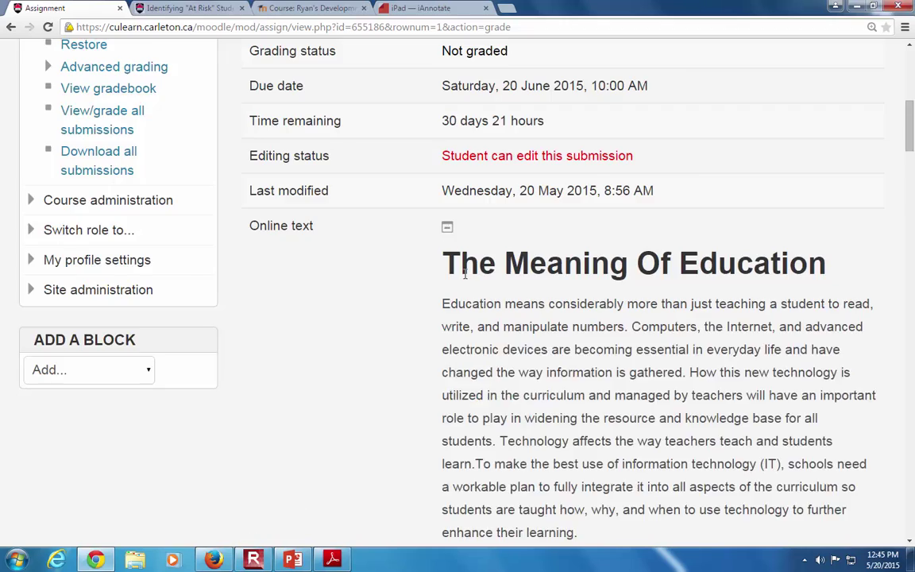
{"action": "scroll", "coordinate": [468, 294], "scroll_direction": "down", "scroll_amount": 8}
{"action": "scroll", "coordinate": [467, 309], "scroll_direction": "down", "scroll_amount": 10}
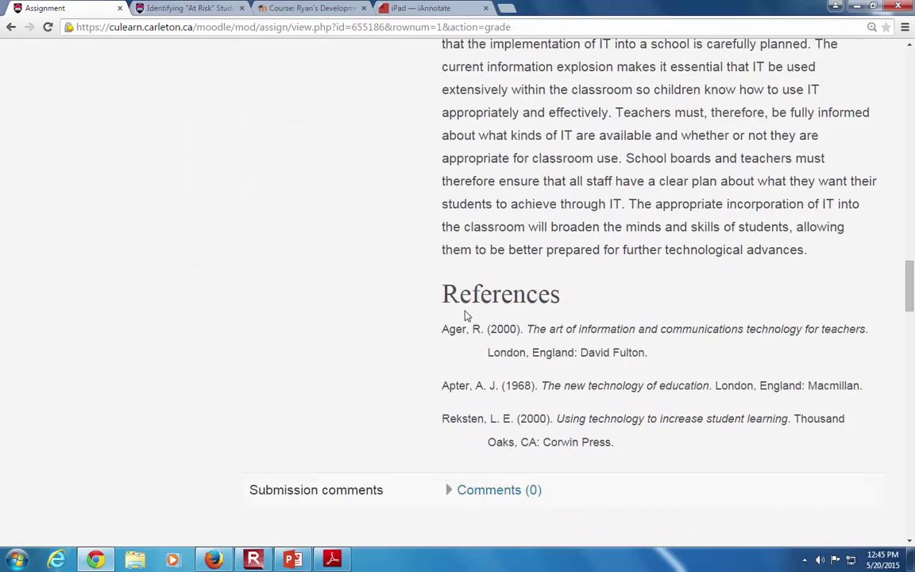
{"action": "scroll", "coordinate": [467, 317], "scroll_direction": "down", "scroll_amount": 7}
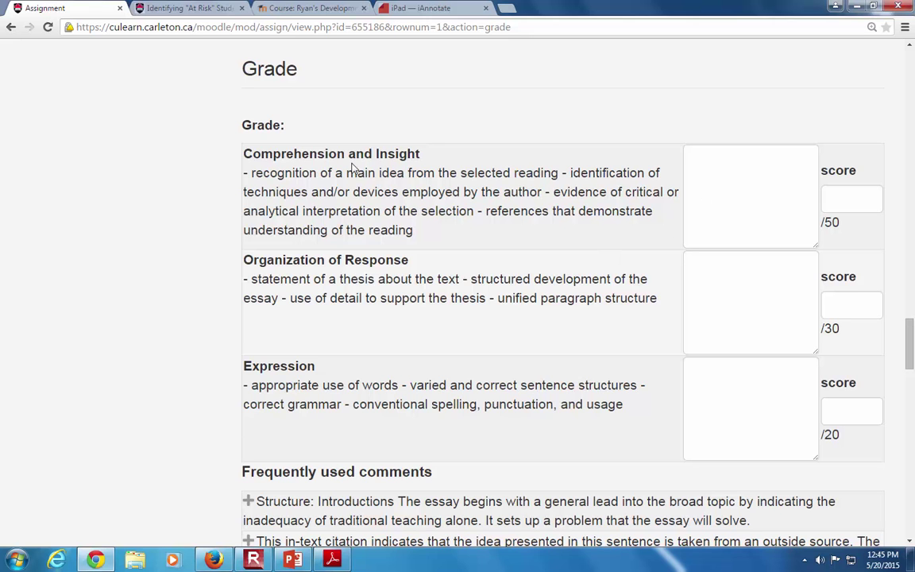
Score Comprehension and Insight 40, Organization of Response 25 and Expression 20
{"action": "left_click_drag", "start_coordinate": [243, 155], "coordinate": [334, 154]}
{"action": "left_click", "coordinate": [252, 174]}
{"action": "left_click_drag", "start_coordinate": [251, 173], "coordinate": [488, 236]}
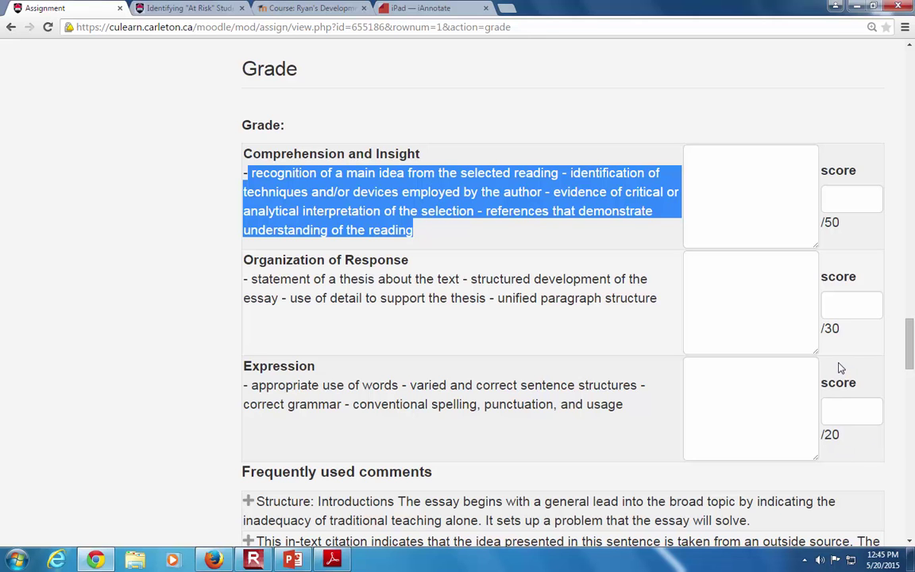
{"action": "left_click", "coordinate": [845, 197]}
{"action": "type", "text": "401"}
{"action": "key", "text": "BackSpace"}
{"action": "left_click", "coordinate": [856, 301]}
{"action": "type", "text": "25"}
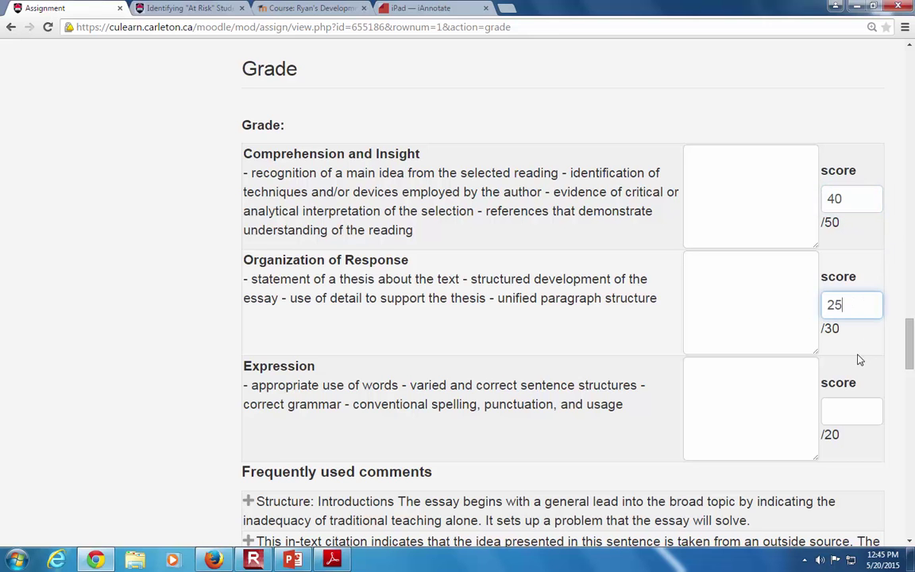
{"action": "left_click", "coordinate": [865, 412]}
{"action": "type", "text": "20"}
Enter test feedback 'tg3 45', '4g 45' and 'rtgb34bt' for the three criteria
{"action": "left_click", "coordinate": [731, 197]}
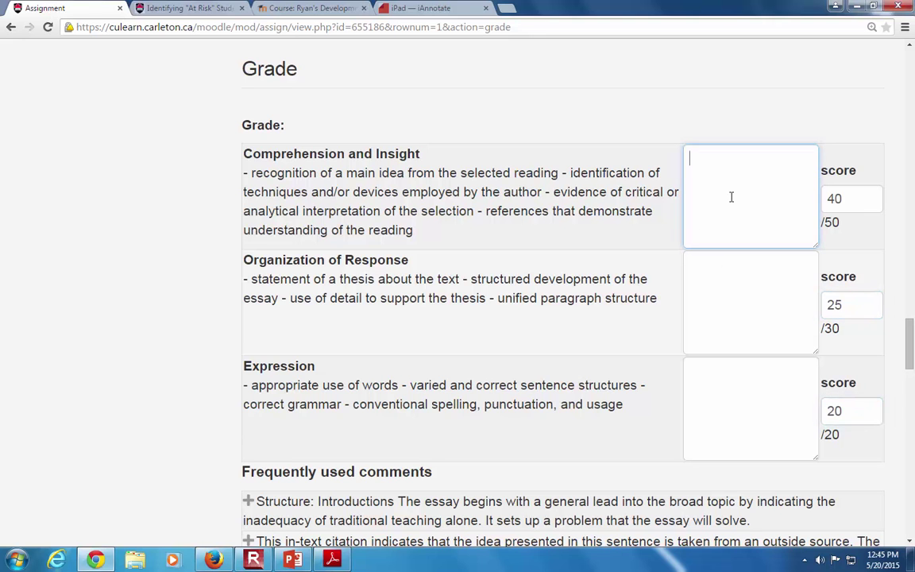
{"action": "type", "text": "tg3 45"}
{"action": "left_click", "coordinate": [739, 289]}
{"action": "type", "text": "4g 45"}
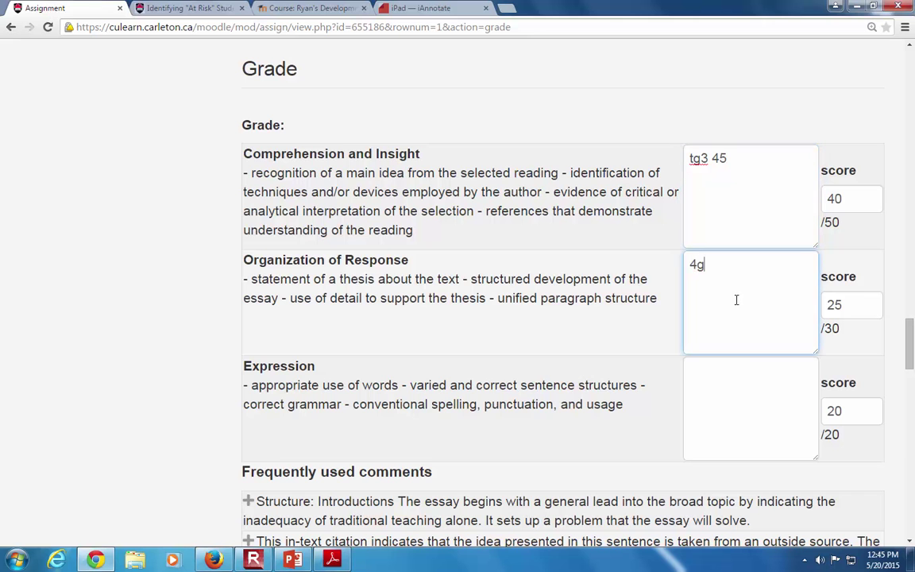
{"action": "left_click", "coordinate": [750, 379]}
{"action": "type", "text": "rtgb34bt"}
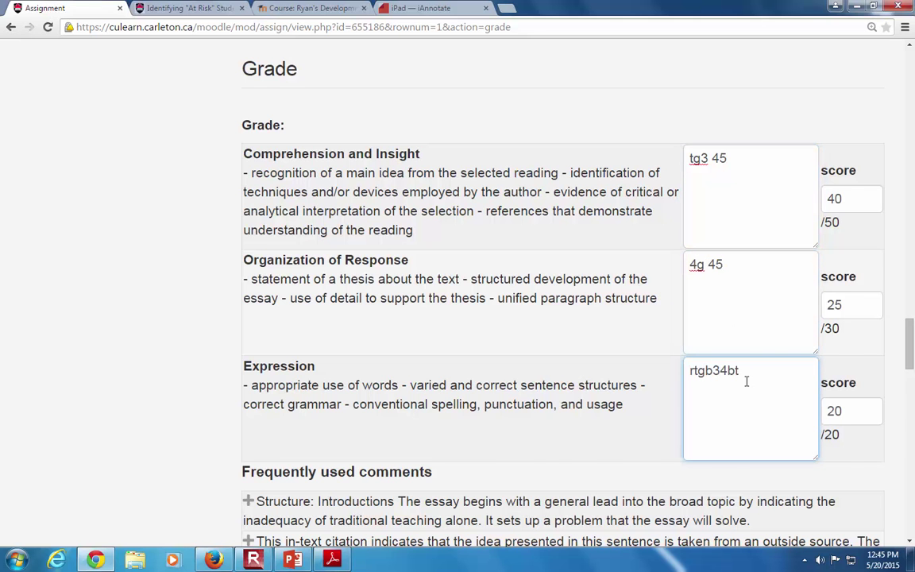
Delete the placeholder Organization feedback and review the Frequently used comments list
{"action": "scroll", "coordinate": [698, 344], "scroll_direction": "down", "scroll_amount": 2}
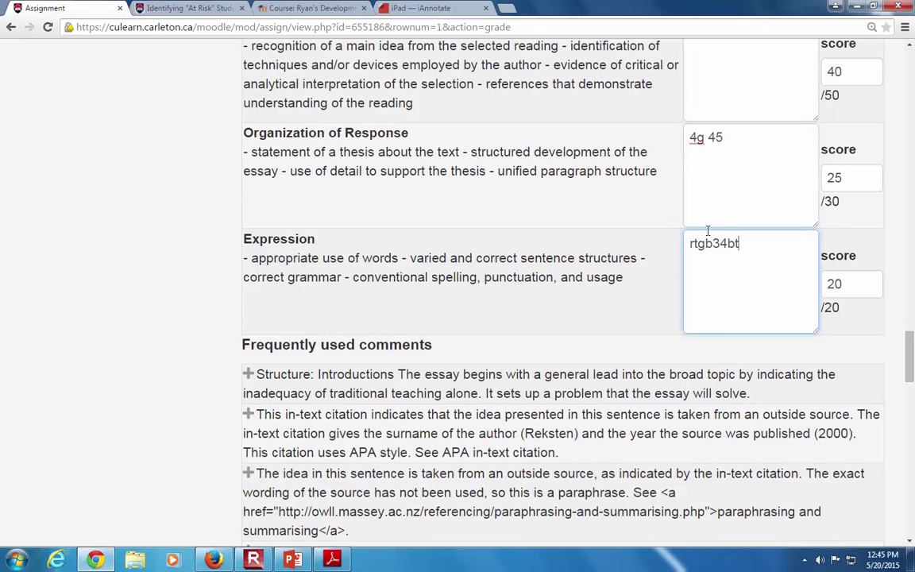
{"action": "scroll", "coordinate": [711, 222], "scroll_direction": "up", "scroll_amount": 1}
{"action": "left_click_drag", "start_coordinate": [715, 200], "coordinate": [670, 207]}
{"action": "key", "text": "BackSpace"}
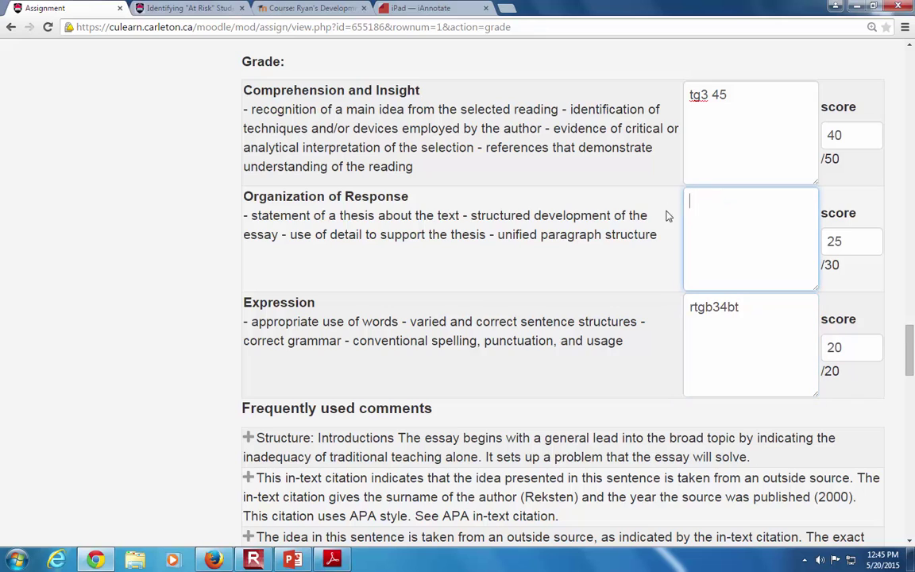
{"action": "scroll", "coordinate": [236, 433], "scroll_direction": "up", "scroll_amount": 10}
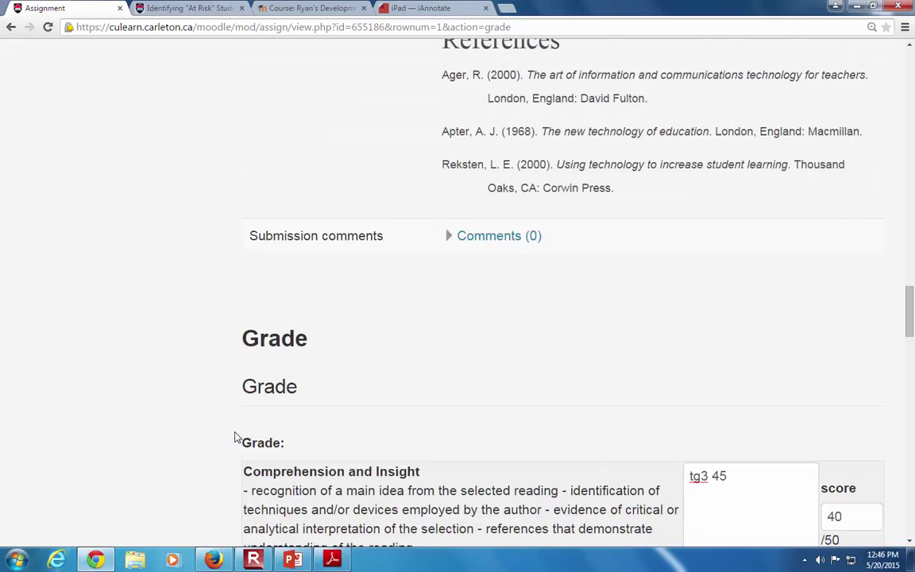
{"action": "scroll", "coordinate": [235, 437], "scroll_direction": "up", "scroll_amount": 15}
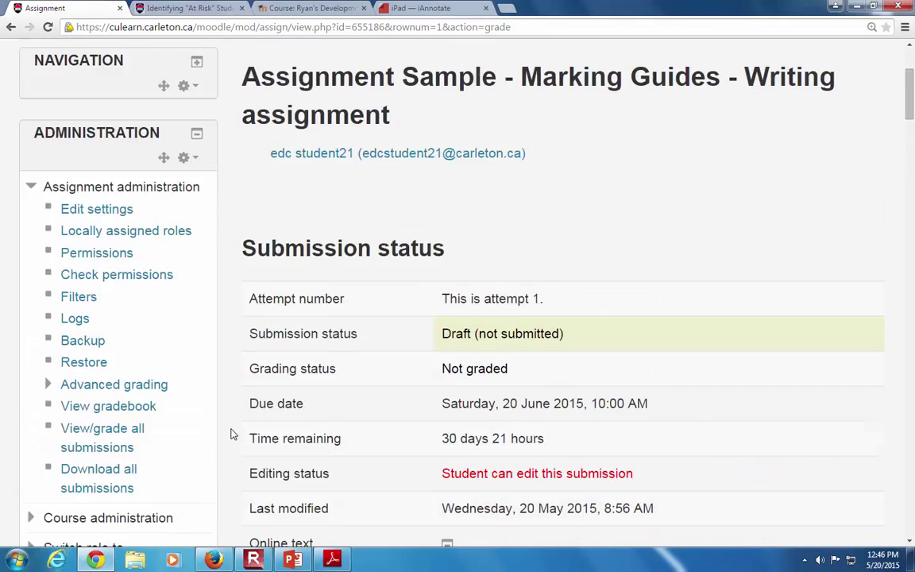
{"action": "scroll", "coordinate": [232, 434], "scroll_direction": "down", "scroll_amount": 15}
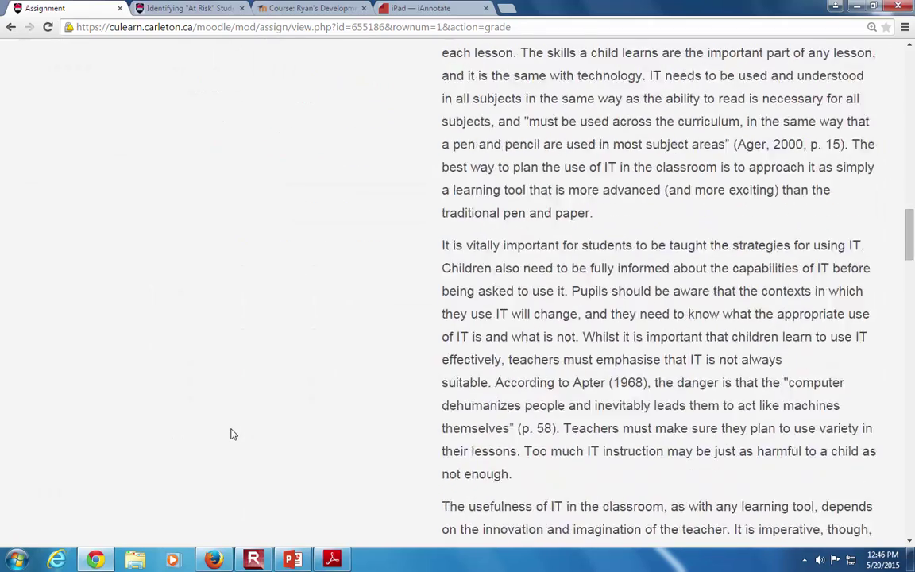
{"action": "scroll", "coordinate": [232, 434], "scroll_direction": "down", "scroll_amount": 6}
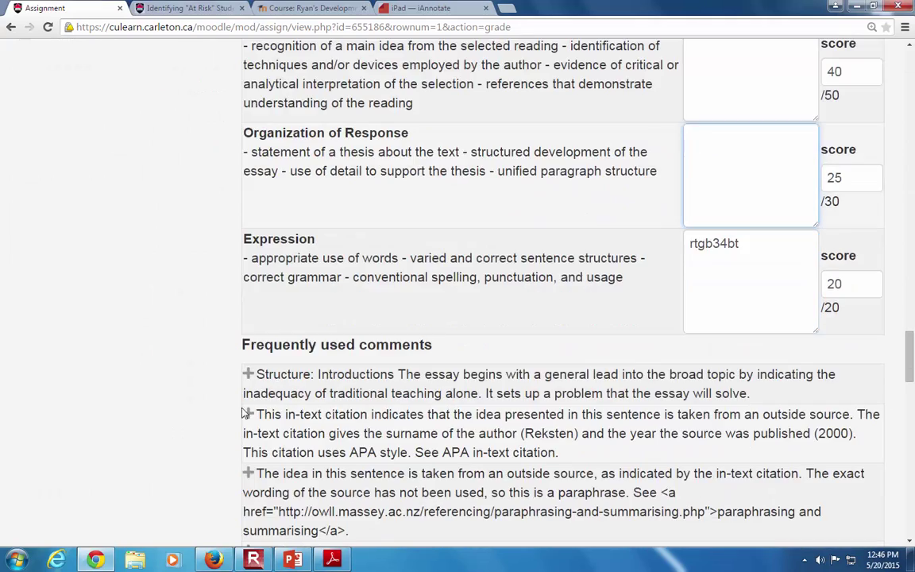
{"action": "left_click_drag", "start_coordinate": [424, 347], "coordinate": [240, 356]}
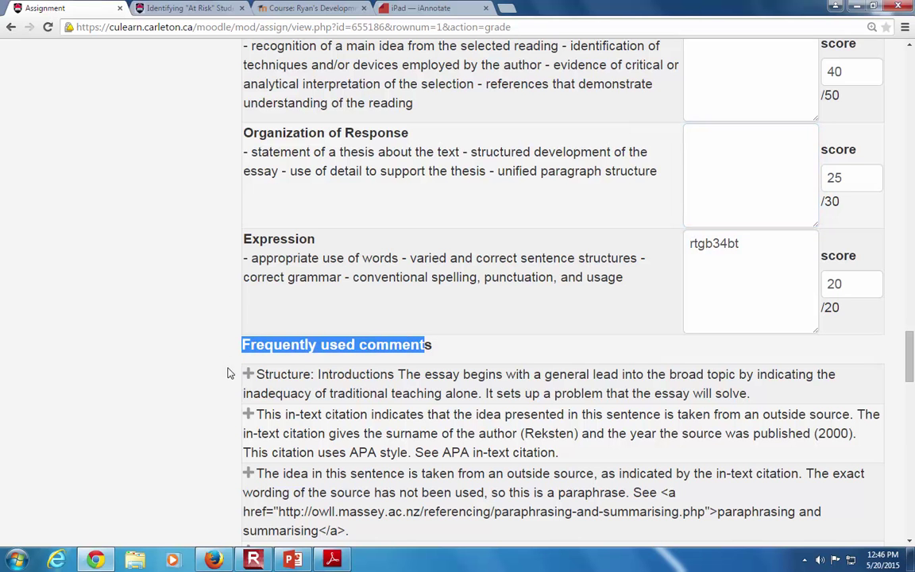
{"action": "scroll", "coordinate": [227, 373], "scroll_direction": "down", "scroll_amount": 1}
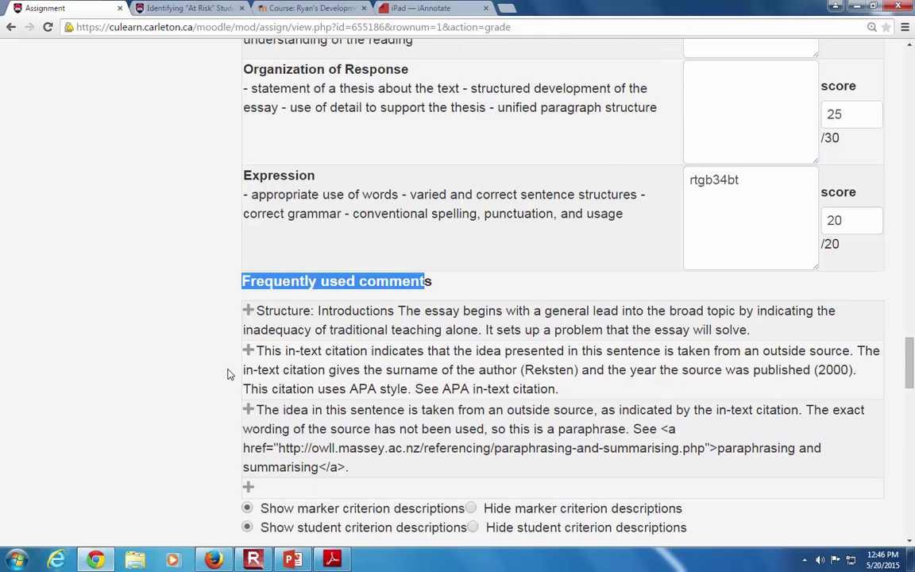
{"action": "scroll", "coordinate": [227, 373], "scroll_direction": "up", "scroll_amount": 1}
Insert the Structure comment into Organization feedback and the paraphrase comment into Expression feedback
{"action": "left_click", "coordinate": [690, 168]}
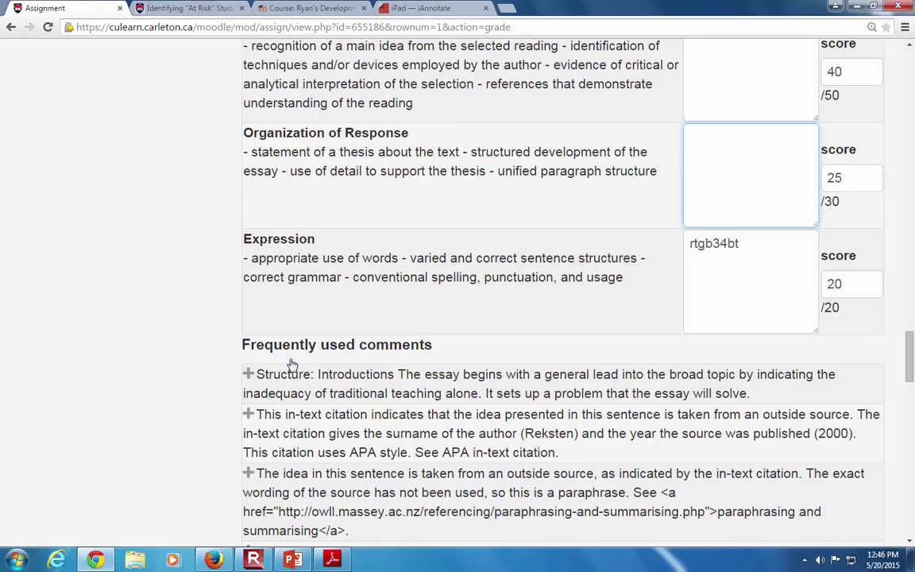
{"action": "left_click", "coordinate": [248, 374]}
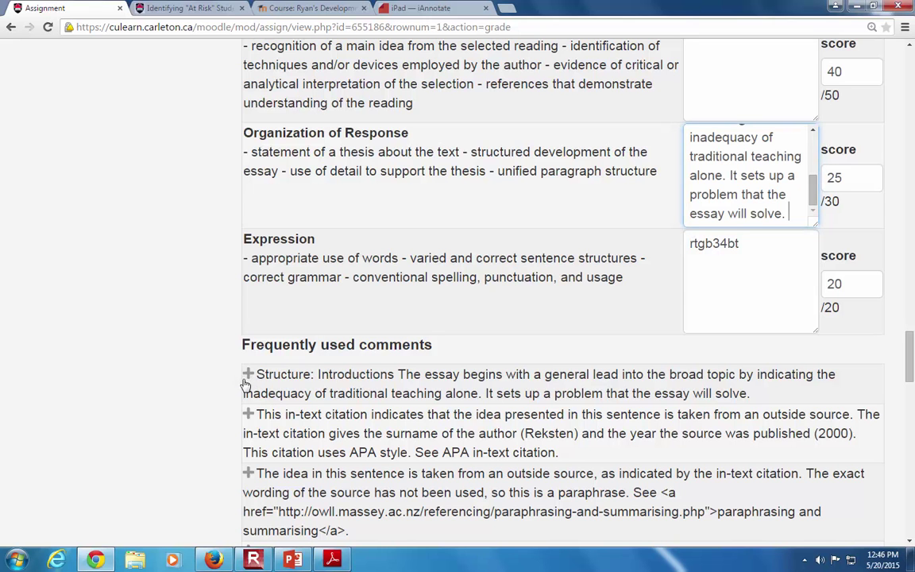
{"action": "double_click", "coordinate": [713, 264]}
{"action": "key", "text": "BackSpace"}
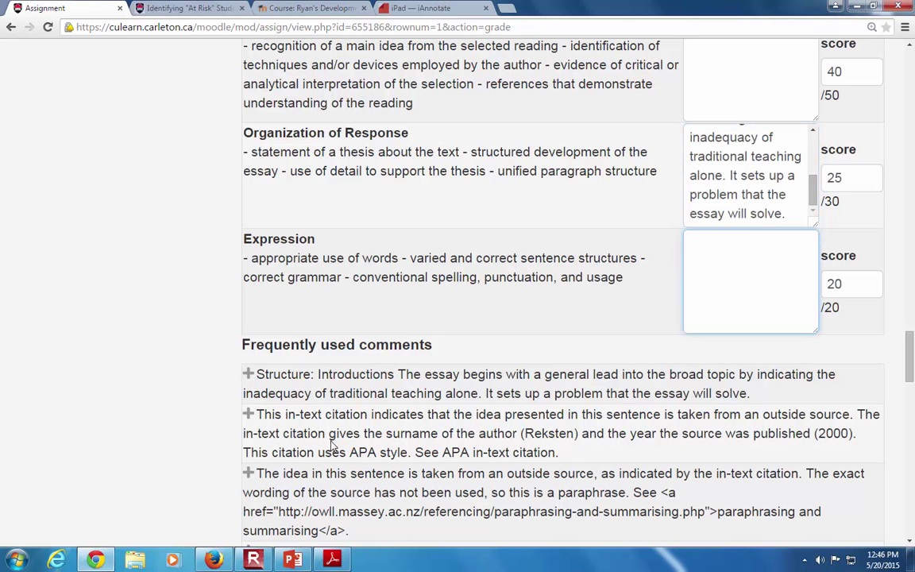
{"action": "left_click", "coordinate": [248, 473]}
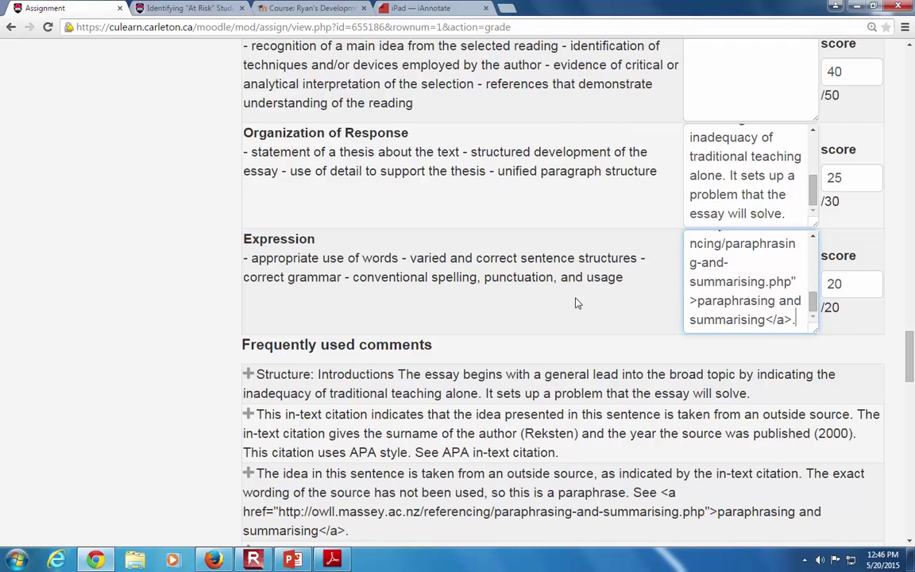
{"action": "scroll", "coordinate": [577, 303], "scroll_direction": "down", "scroll_amount": 3}
{"action": "scroll", "coordinate": [586, 336], "scroll_direction": "up", "scroll_amount": 1}
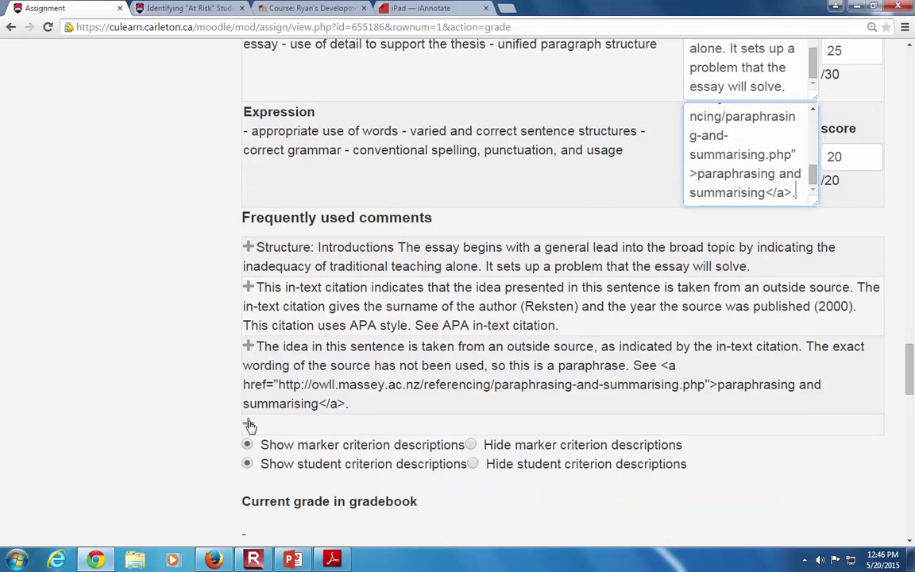
{"action": "left_click", "coordinate": [249, 426]}
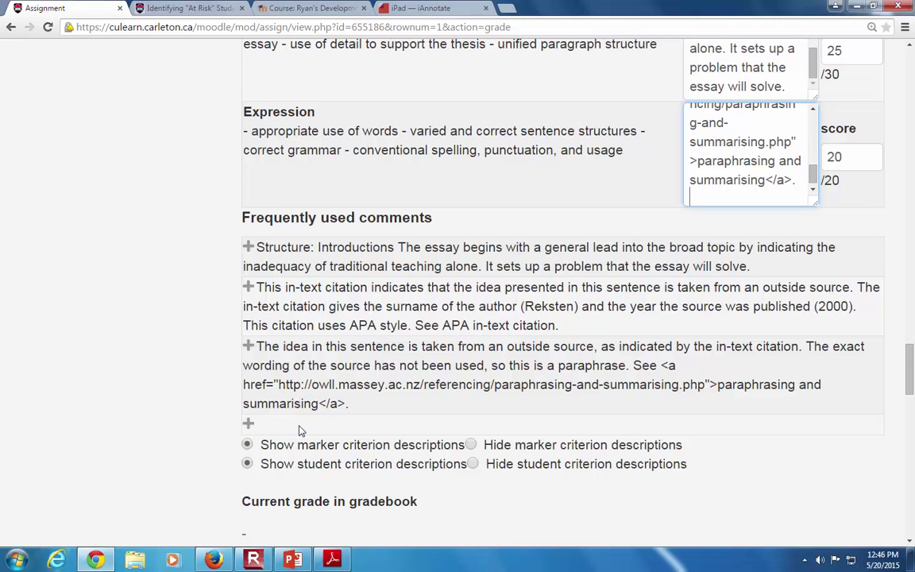
{"action": "left_click", "coordinate": [249, 427]}
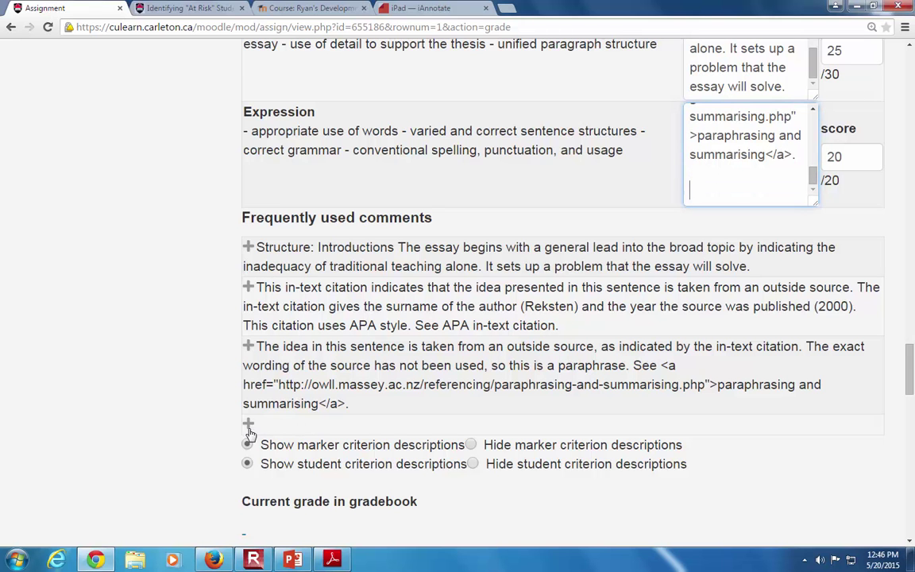
{"action": "key", "text": "BackSpace"}
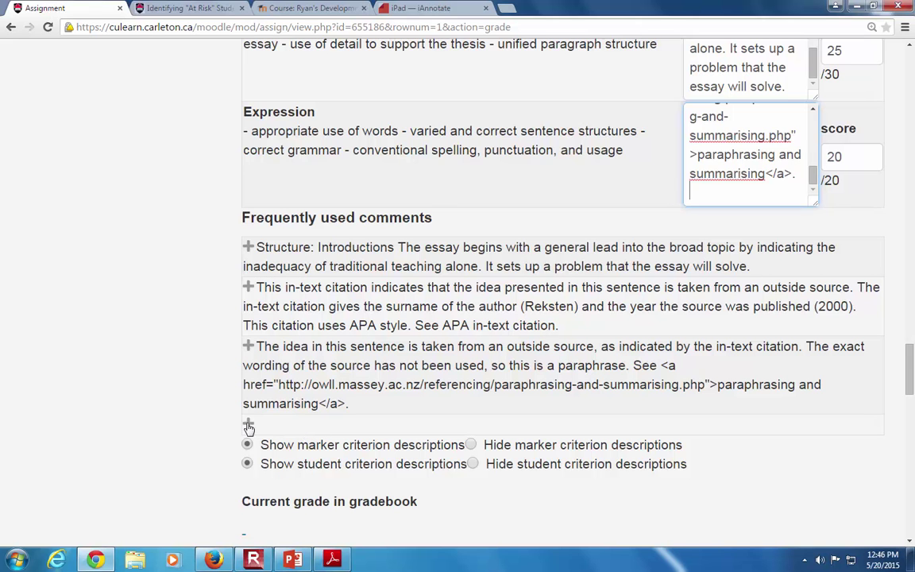
{"action": "key", "text": "BackSpace"}
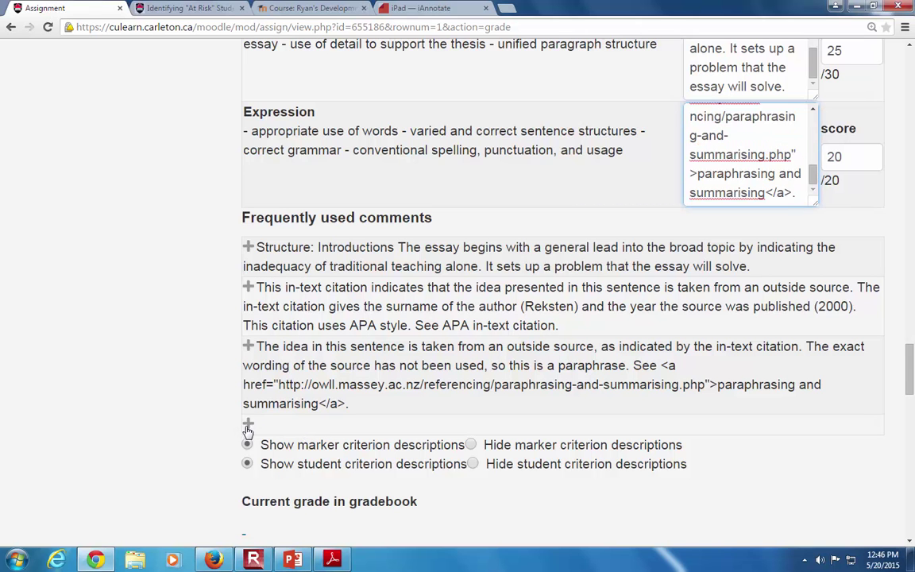
{"action": "left_click", "coordinate": [247, 425]}
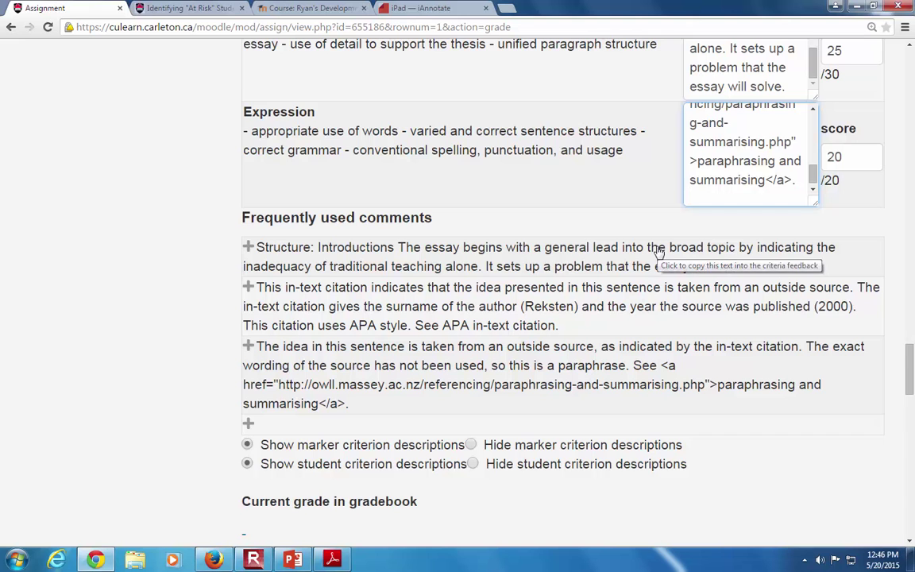
Review the marking guide scores of 40, 25 and 20 with their criterion comments
{"action": "scroll", "coordinate": [321, 382], "scroll_direction": "down", "scroll_amount": 2}
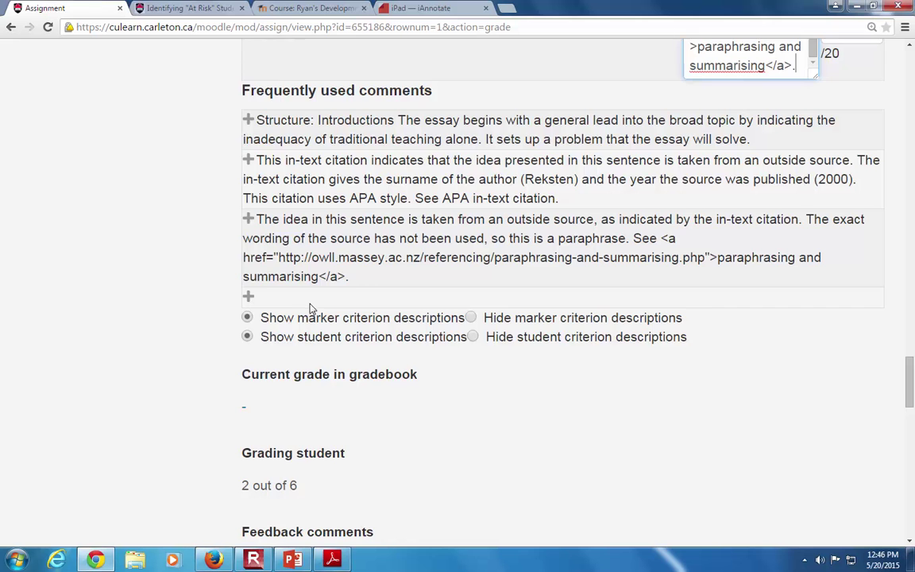
{"action": "scroll", "coordinate": [302, 310], "scroll_direction": "up", "scroll_amount": 2}
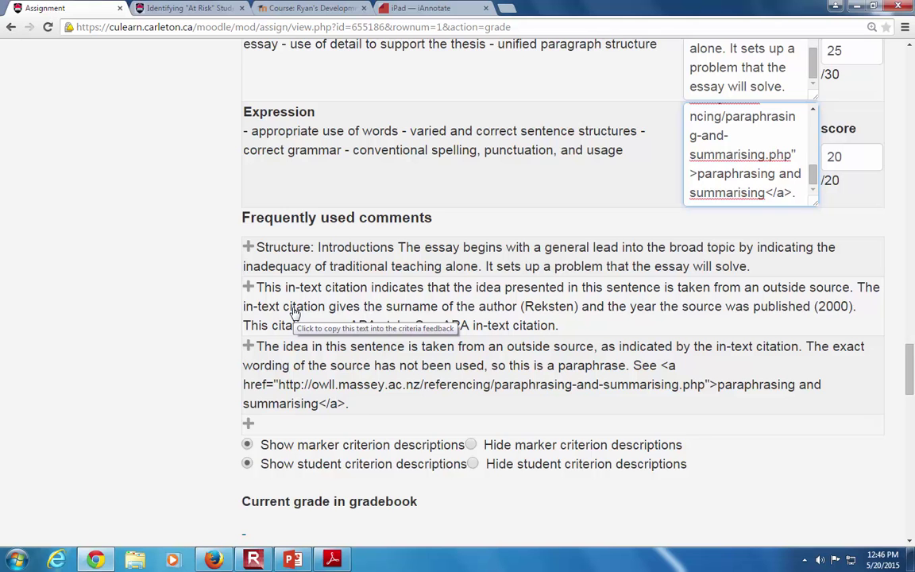
{"action": "scroll", "coordinate": [294, 313], "scroll_direction": "down", "scroll_amount": 1}
{"action": "scroll", "coordinate": [294, 312], "scroll_direction": "down", "scroll_amount": 2}
{"action": "scroll", "coordinate": [294, 312], "scroll_direction": "up", "scroll_amount": 6}
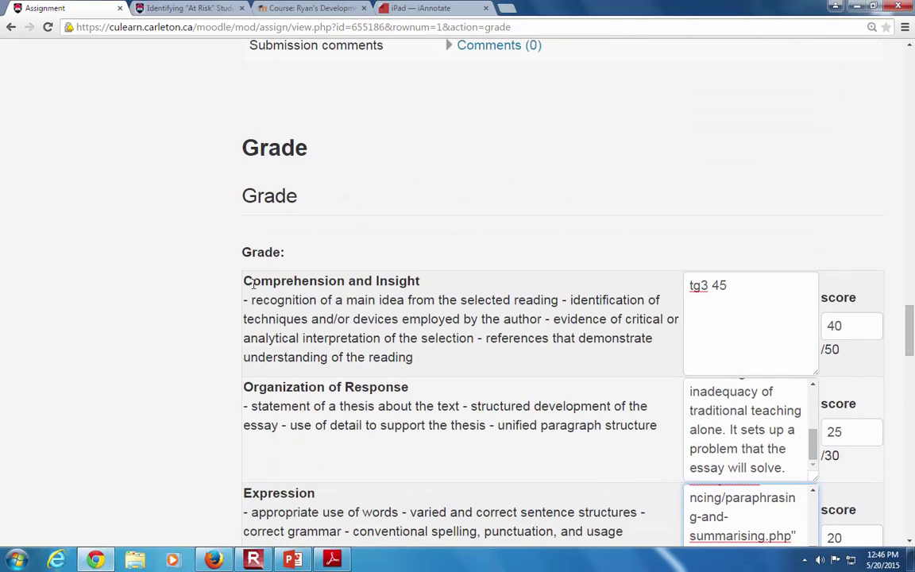
{"action": "scroll", "coordinate": [408, 276], "scroll_direction": "down", "scroll_amount": 1}
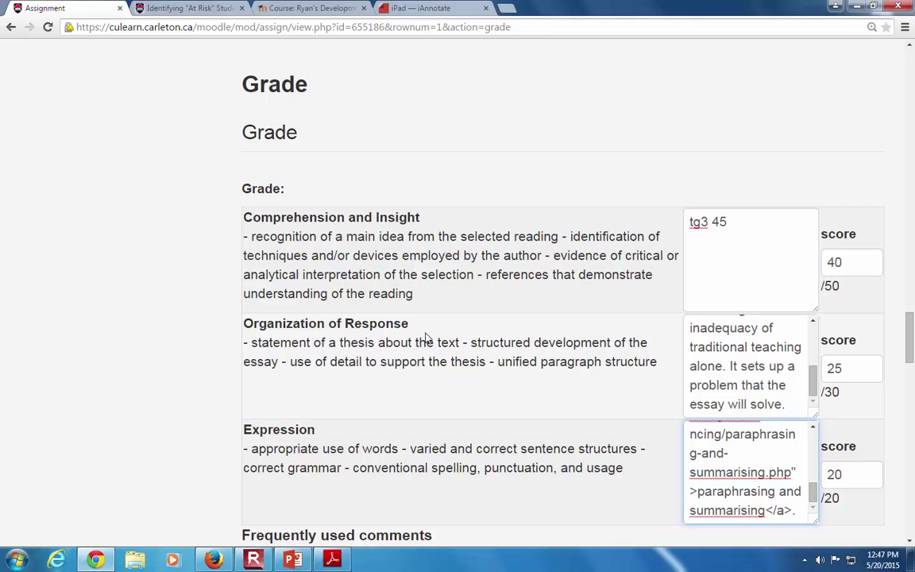
{"action": "scroll", "coordinate": [420, 347], "scroll_direction": "down", "scroll_amount": 1}
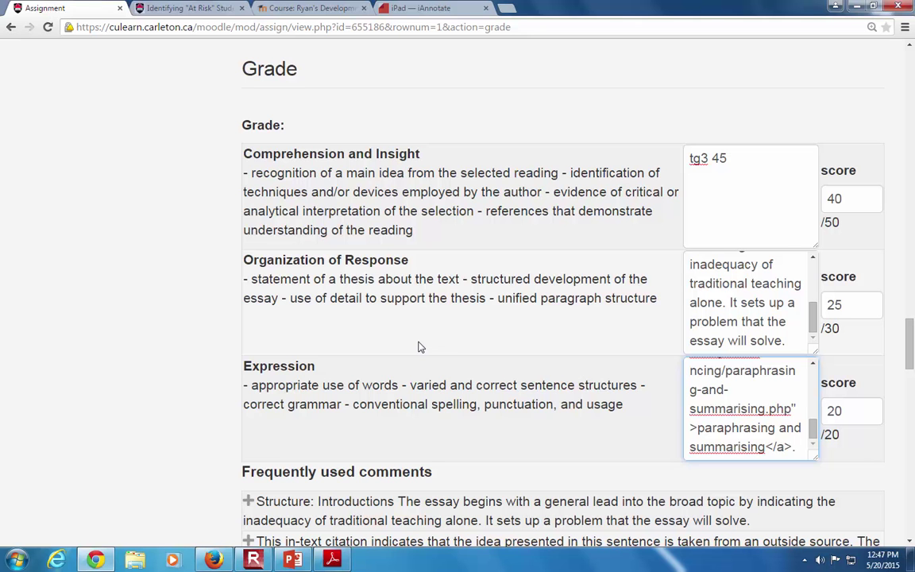
{"action": "scroll", "coordinate": [421, 347], "scroll_direction": "down", "scroll_amount": 10}
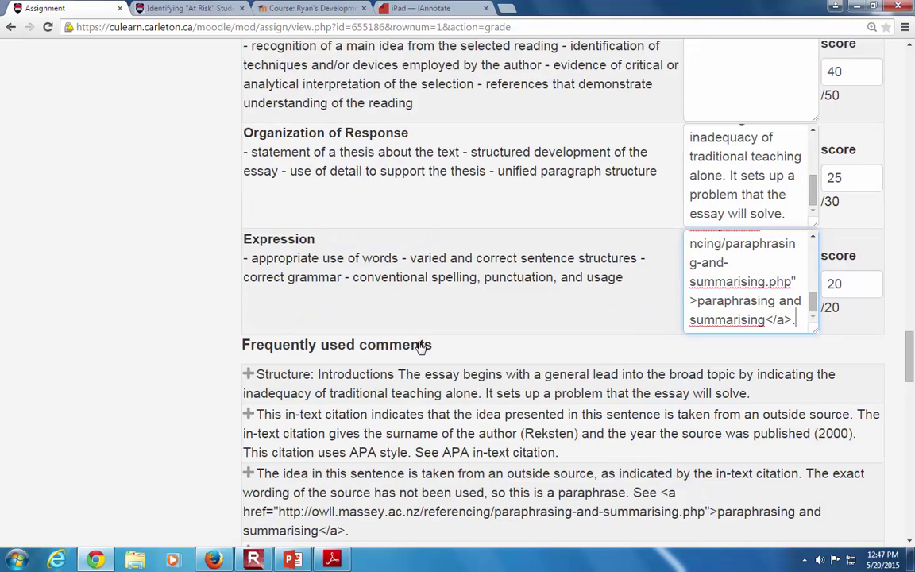
{"action": "scroll", "coordinate": [420, 347], "scroll_direction": "down", "scroll_amount": 5}
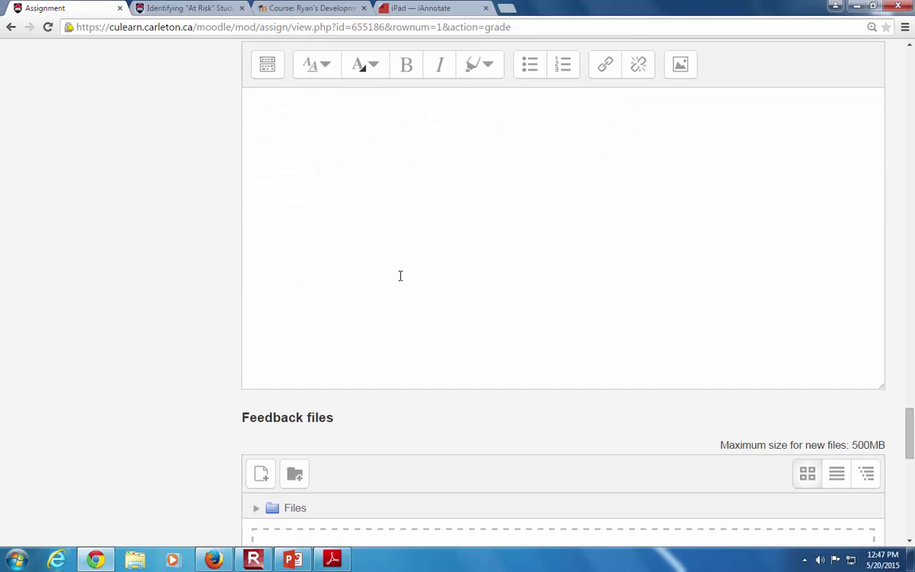
Check the Feedback comments editor and the Feedback files area
{"action": "left_click", "coordinate": [388, 269]}
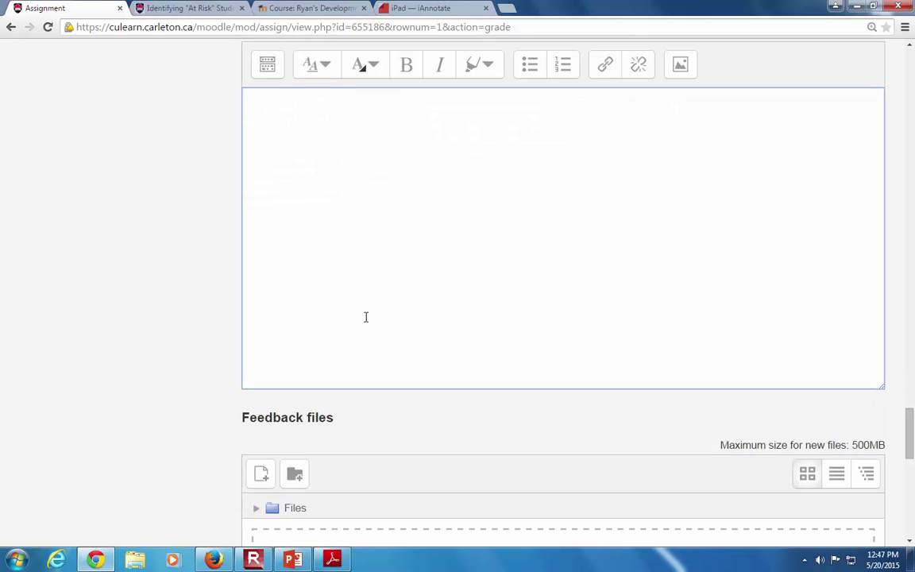
{"action": "scroll", "coordinate": [366, 309], "scroll_direction": "down", "scroll_amount": 3}
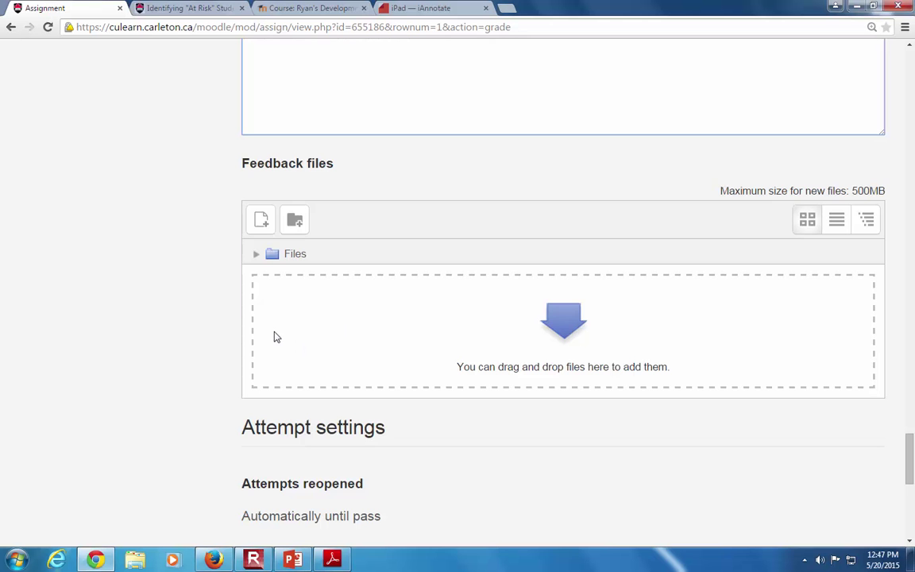
{"action": "scroll", "coordinate": [276, 335], "scroll_direction": "up", "scroll_amount": 10}
{"action": "scroll", "coordinate": [274, 335], "scroll_direction": "up", "scroll_amount": 4}
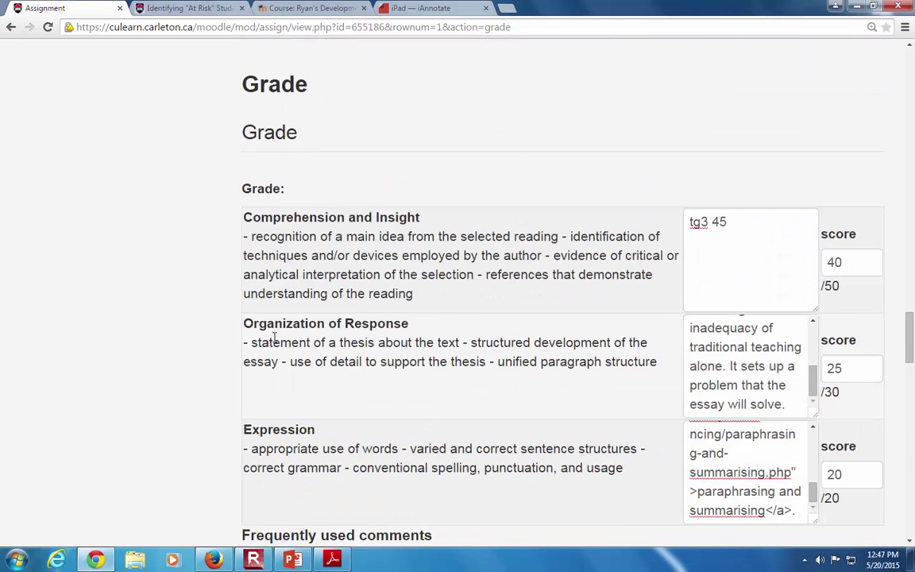
{"action": "scroll", "coordinate": [272, 340], "scroll_direction": "down", "scroll_amount": 1}
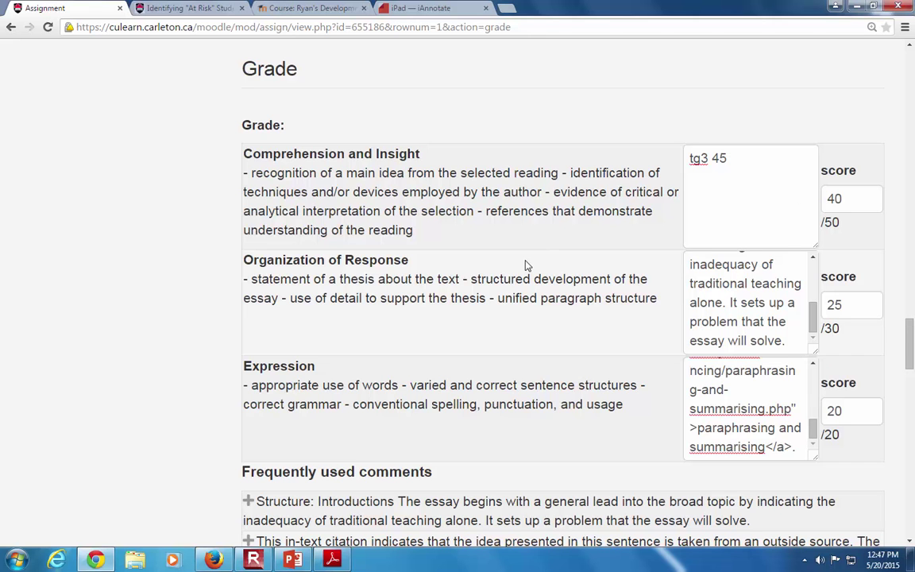
Save the student's marking guide grade
{"action": "scroll", "coordinate": [527, 264], "scroll_direction": "down", "scroll_amount": 4}
{"action": "scroll", "coordinate": [527, 266], "scroll_direction": "down", "scroll_amount": 15}
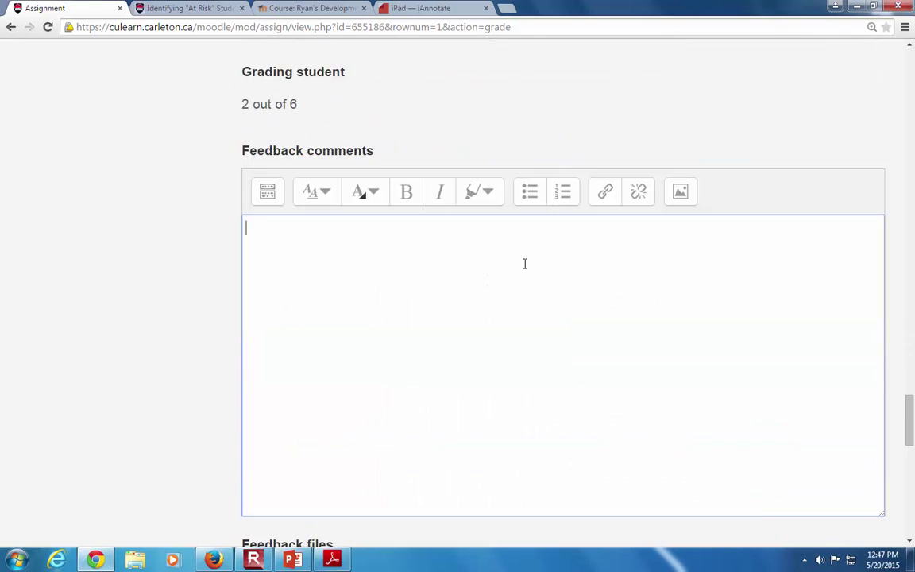
{"action": "scroll", "coordinate": [459, 347], "scroll_direction": "down", "scroll_amount": 3}
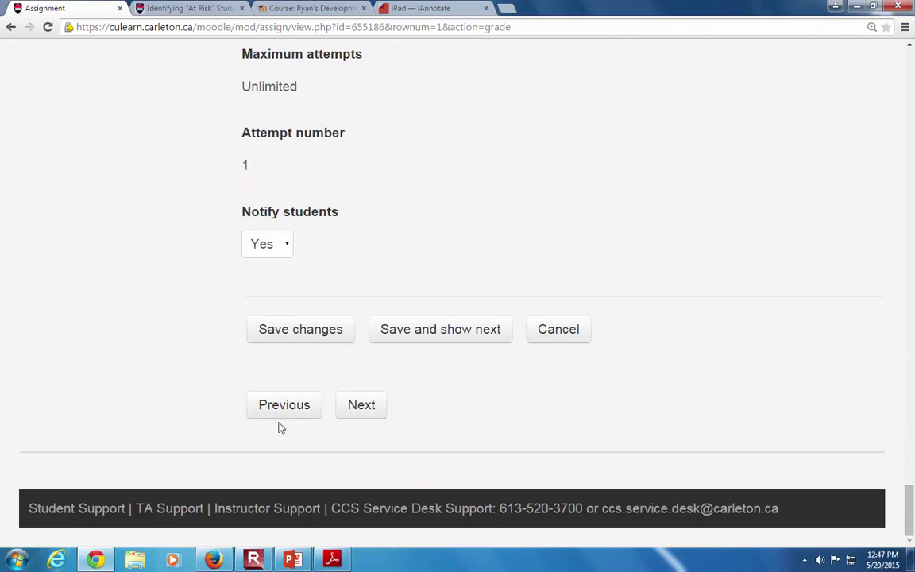
{"action": "left_click", "coordinate": [310, 335]}
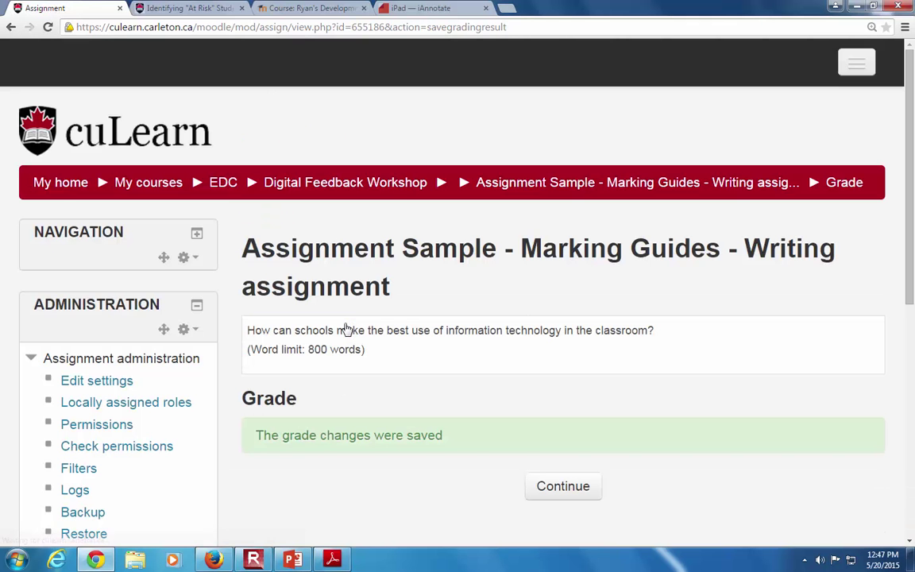
Return to the Digital Feedback Workshop course page and view its 81% and 38% risk analytics
{"action": "left_click", "coordinate": [391, 186]}
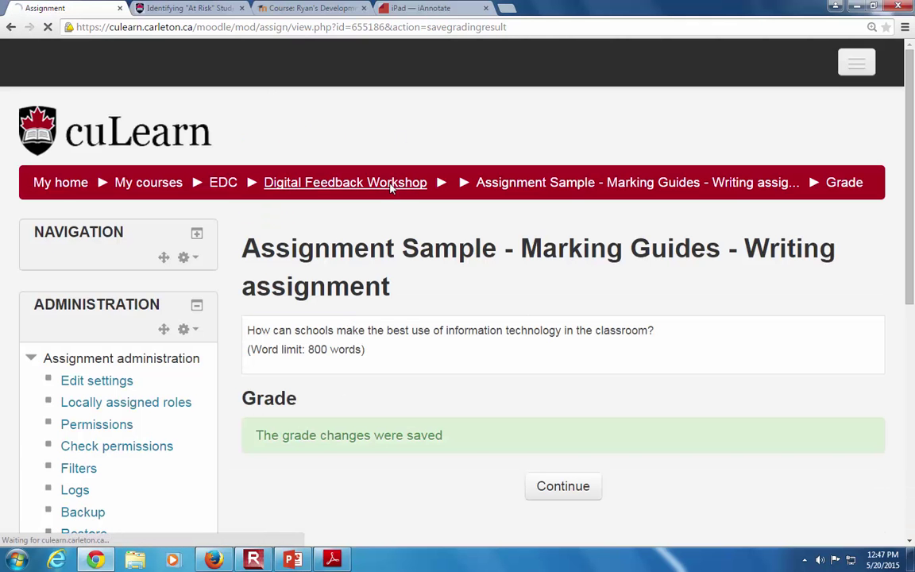
{"action": "scroll", "coordinate": [389, 191], "scroll_direction": "down", "scroll_amount": 10}
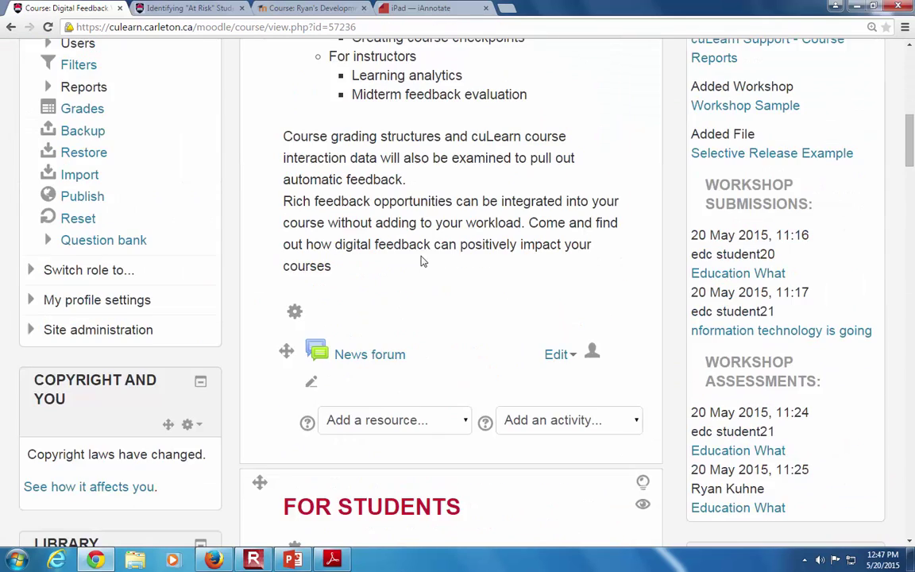
{"action": "scroll", "coordinate": [422, 255], "scroll_direction": "down", "scroll_amount": 3}
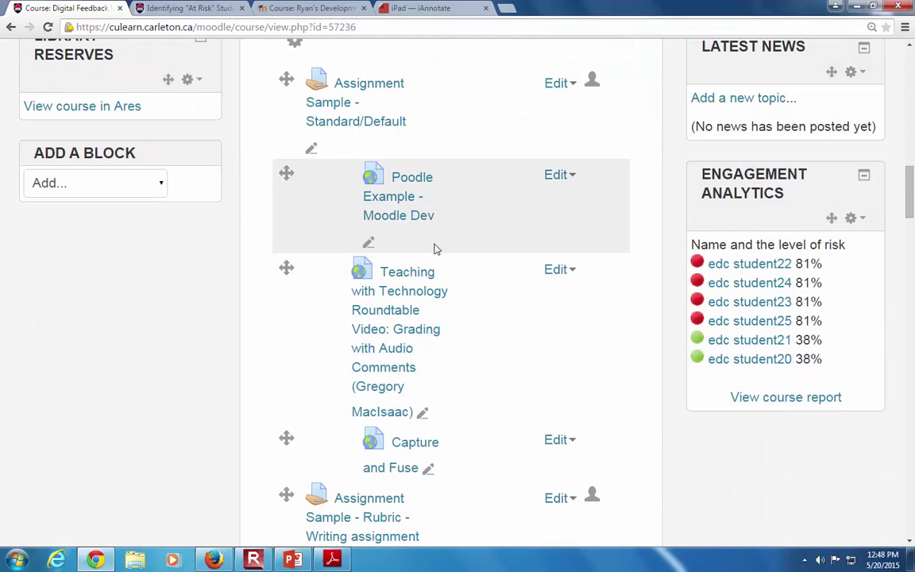
Open the Assignment with feedback activity in the Poodle Example course on Moodle Dev
{"action": "left_click", "coordinate": [399, 225]}
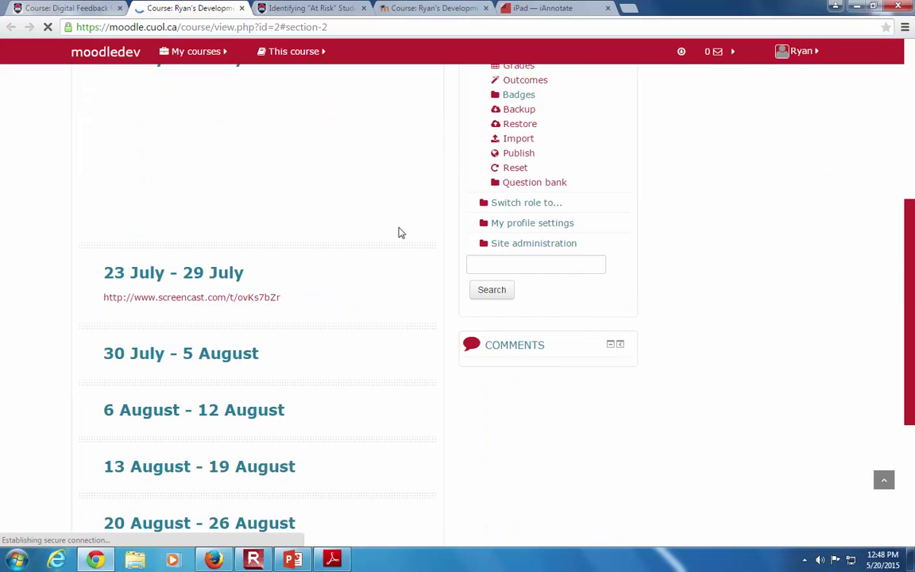
{"action": "scroll", "coordinate": [389, 225], "scroll_direction": "up", "scroll_amount": 5}
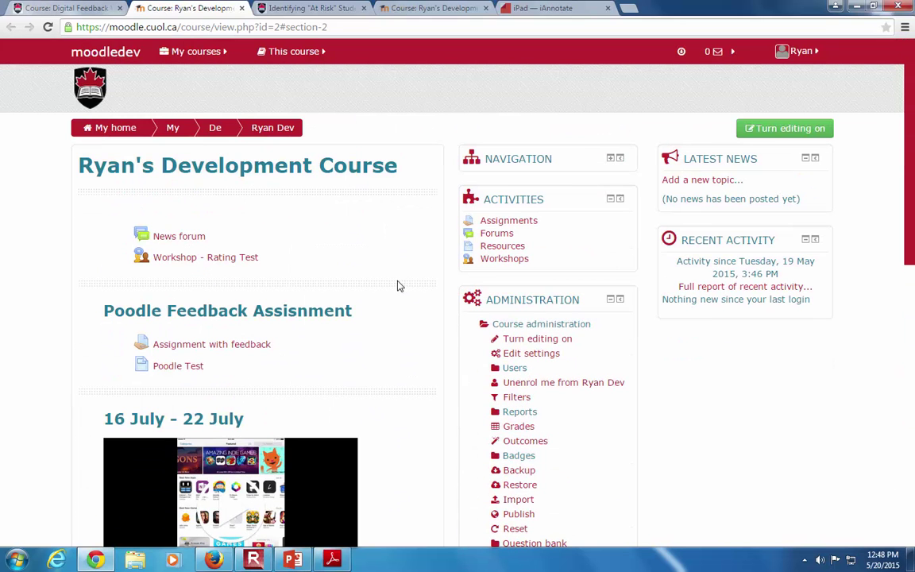
{"action": "scroll", "coordinate": [342, 292], "scroll_direction": "down", "scroll_amount": 1}
{"action": "left_click", "coordinate": [246, 283]}
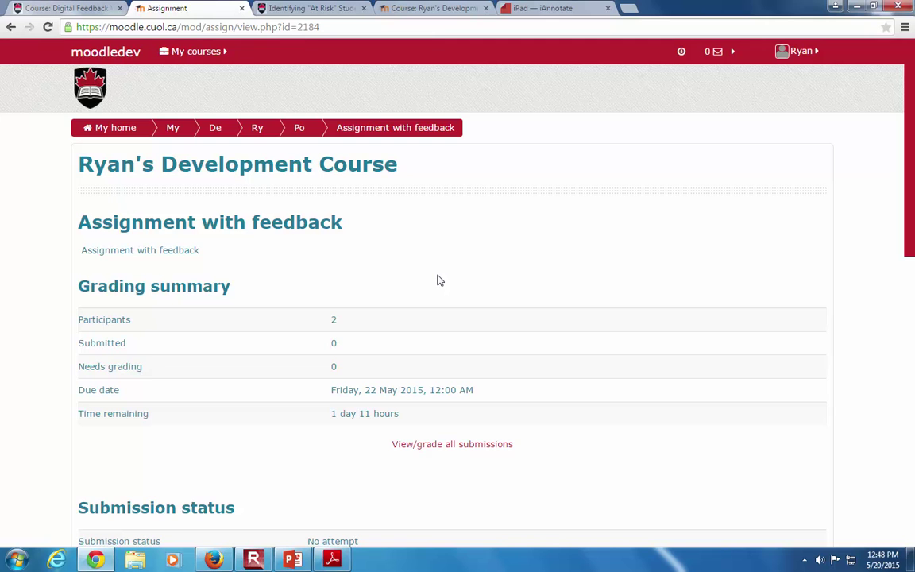
Open the first student's grading page from the submissions table to reach the PoodLL recorder
{"action": "scroll", "coordinate": [439, 281], "scroll_direction": "down", "scroll_amount": 2}
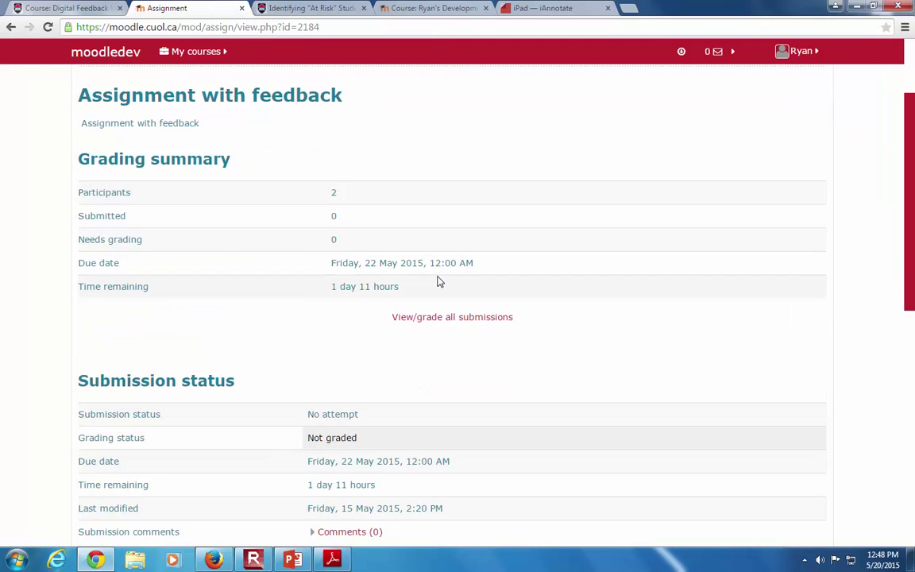
{"action": "scroll", "coordinate": [440, 280], "scroll_direction": "down", "scroll_amount": 2}
{"action": "left_click", "coordinate": [445, 194]}
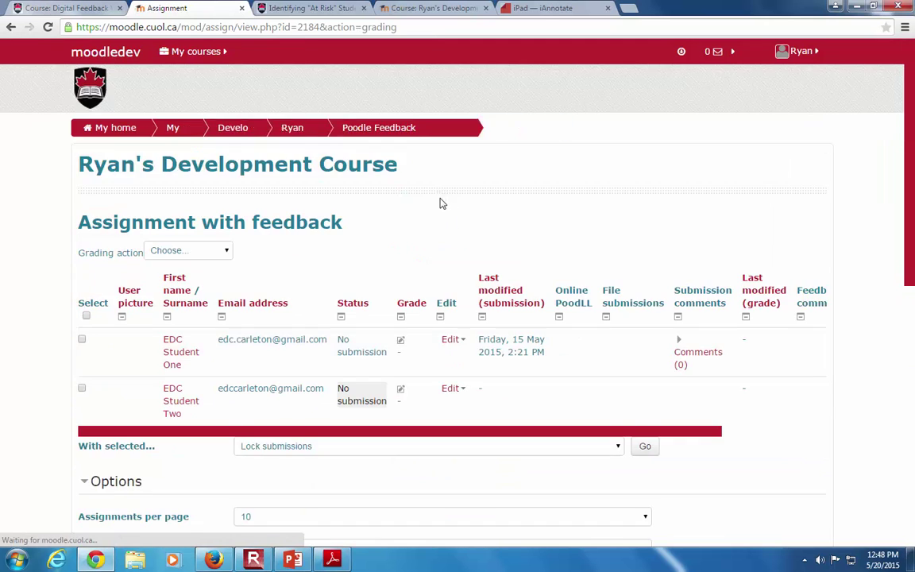
{"action": "scroll", "coordinate": [375, 286], "scroll_direction": "down", "scroll_amount": 1}
{"action": "left_click", "coordinate": [403, 282]}
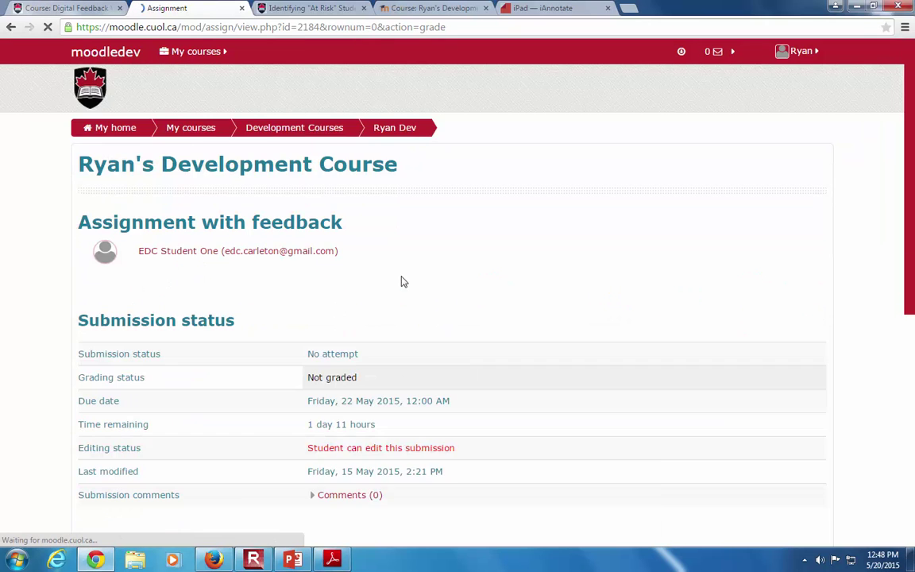
{"action": "scroll", "coordinate": [402, 278], "scroll_direction": "down", "scroll_amount": 8}
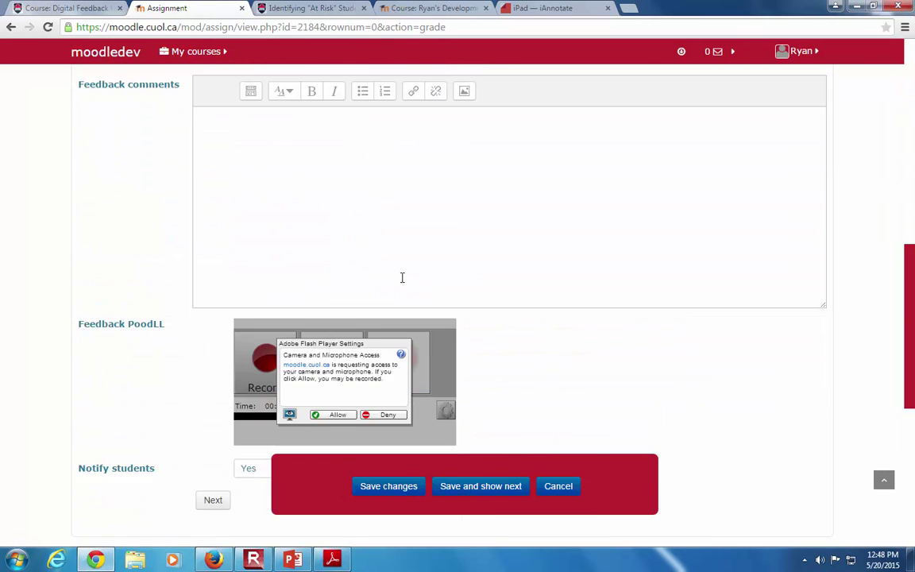
{"action": "scroll", "coordinate": [402, 278], "scroll_direction": "down", "scroll_amount": 2}
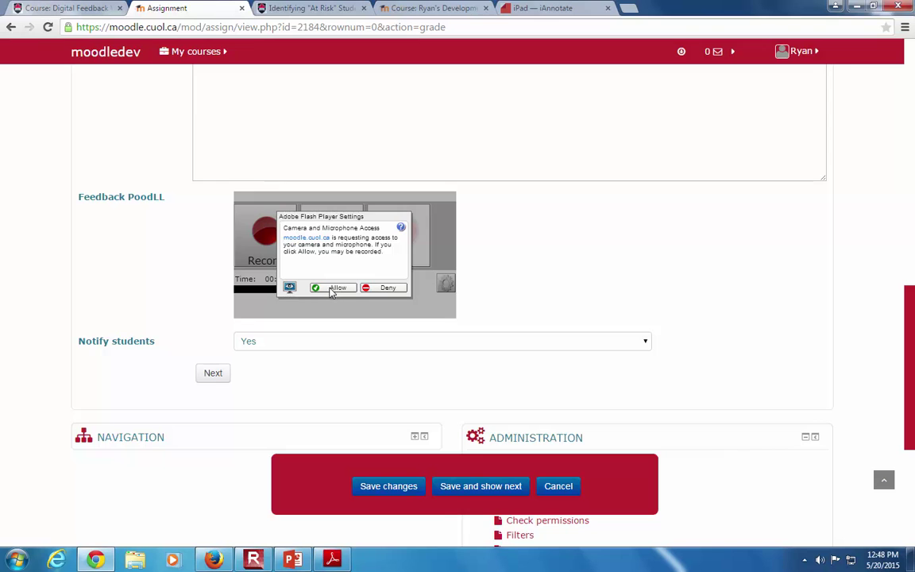
Allow camera and microphone access, record a two-second PoodLL audio clip, then return to the course tab
{"action": "left_click", "coordinate": [336, 289]}
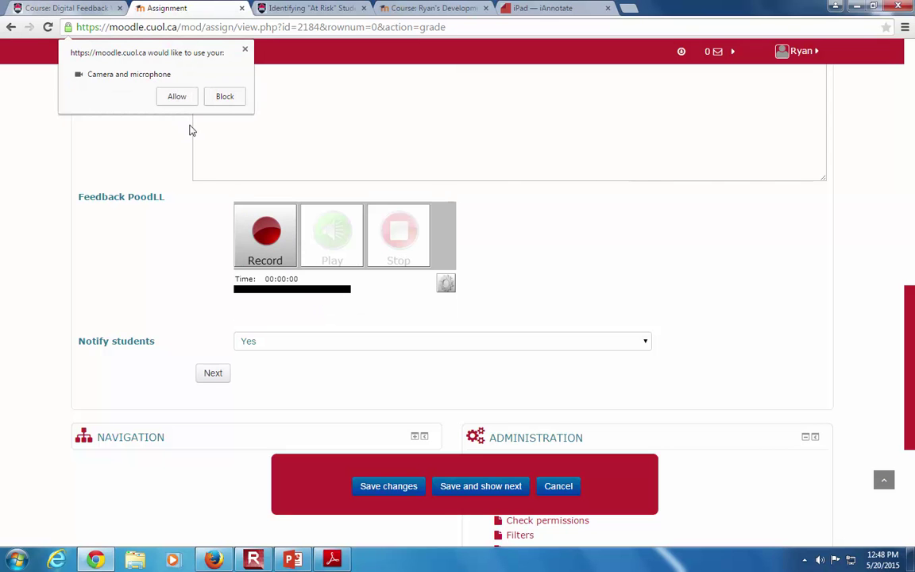
{"action": "left_click", "coordinate": [170, 96]}
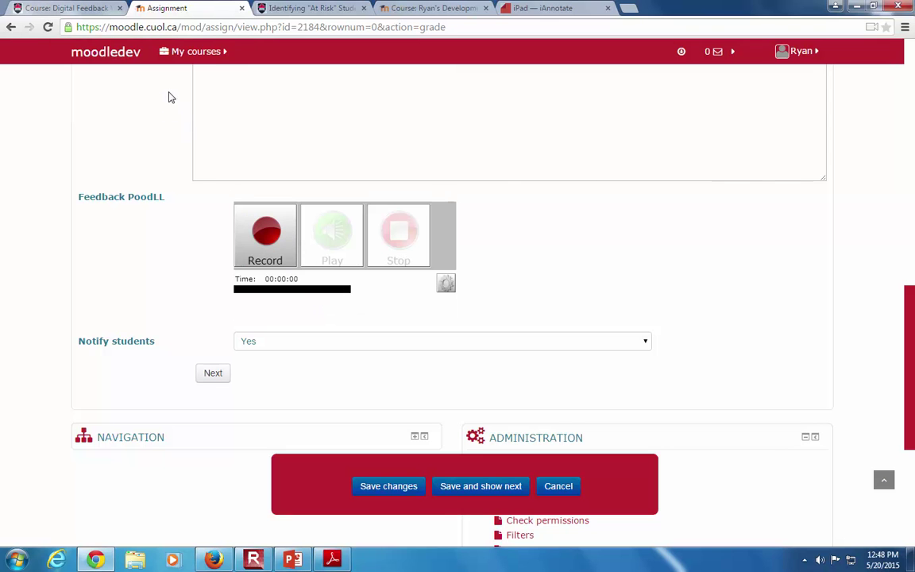
{"action": "left_click", "coordinate": [261, 253]}
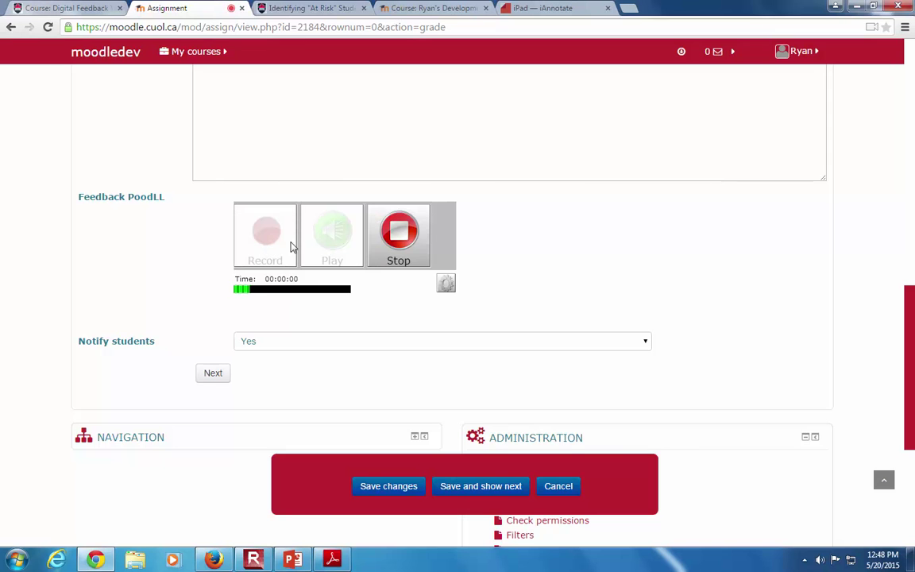
{"action": "left_click", "coordinate": [398, 247]}
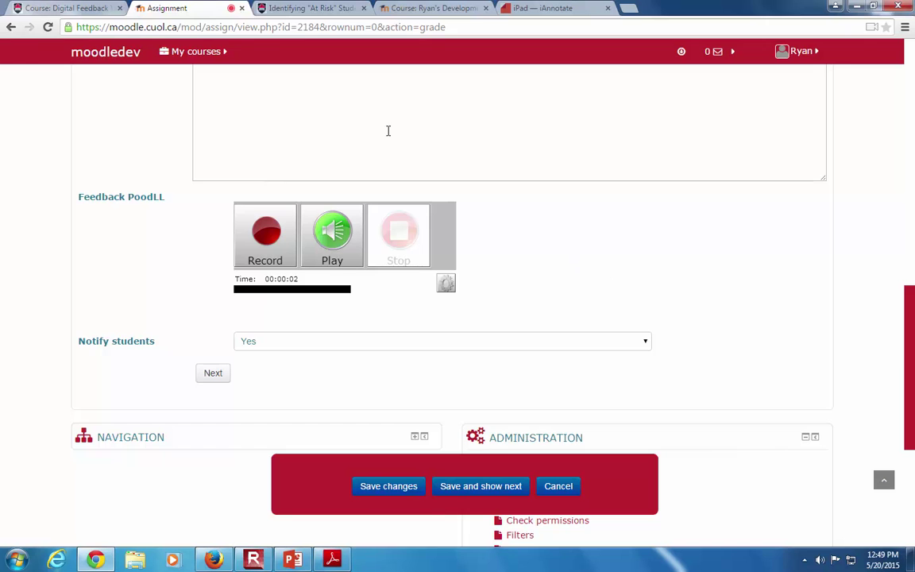
{"action": "left_click", "coordinate": [91, 9]}
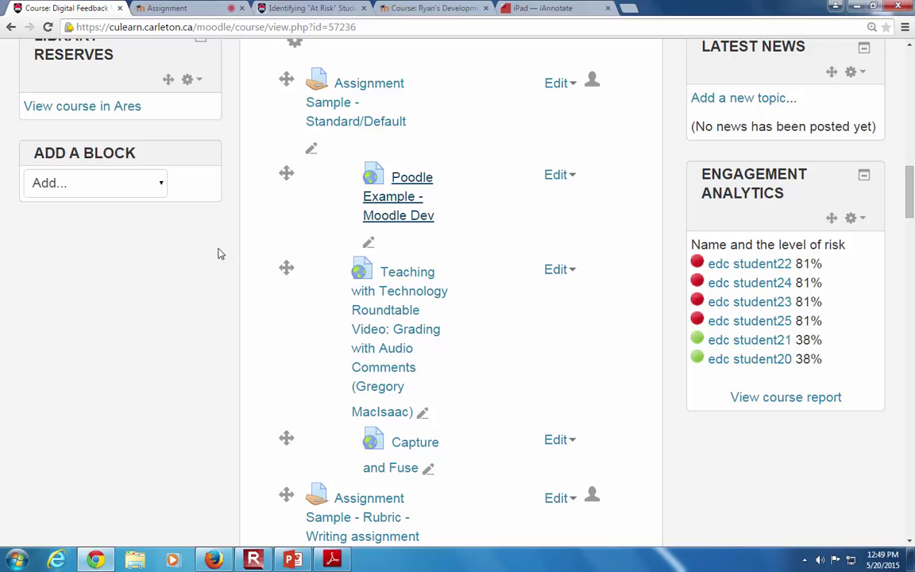
Open the Capture and Fuse resource and bring up the screen recorder window
{"action": "scroll", "coordinate": [254, 293], "scroll_direction": "down", "scroll_amount": 1}
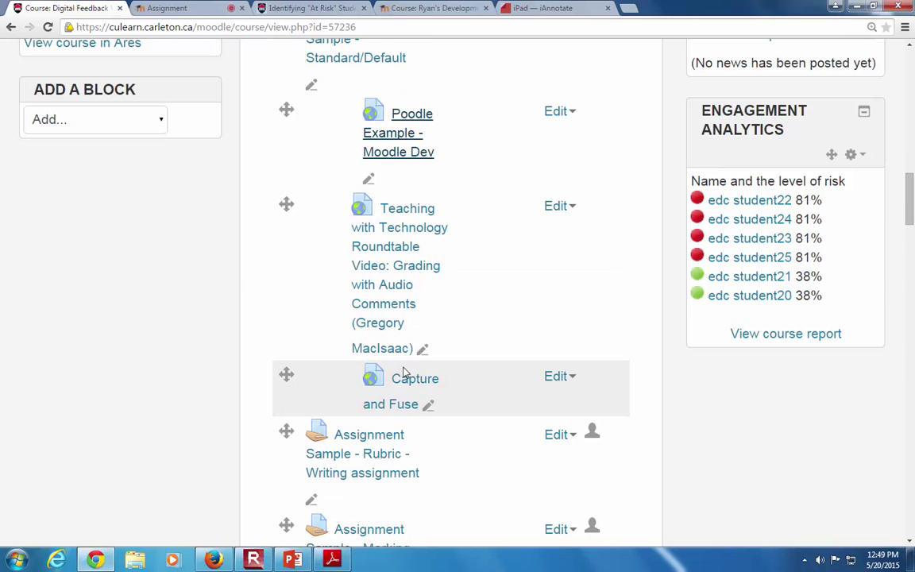
{"action": "left_click", "coordinate": [407, 385]}
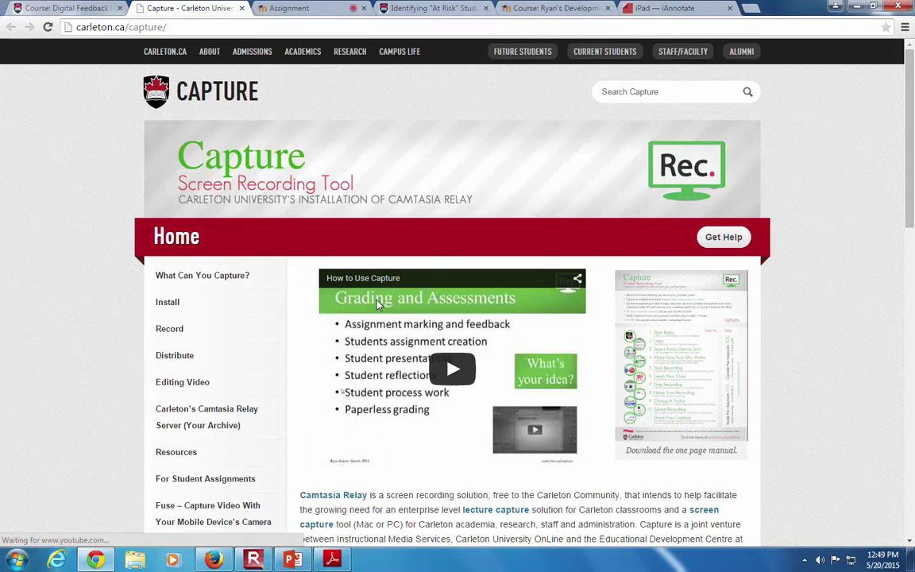
{"action": "scroll", "coordinate": [287, 323], "scroll_direction": "down", "scroll_amount": 1}
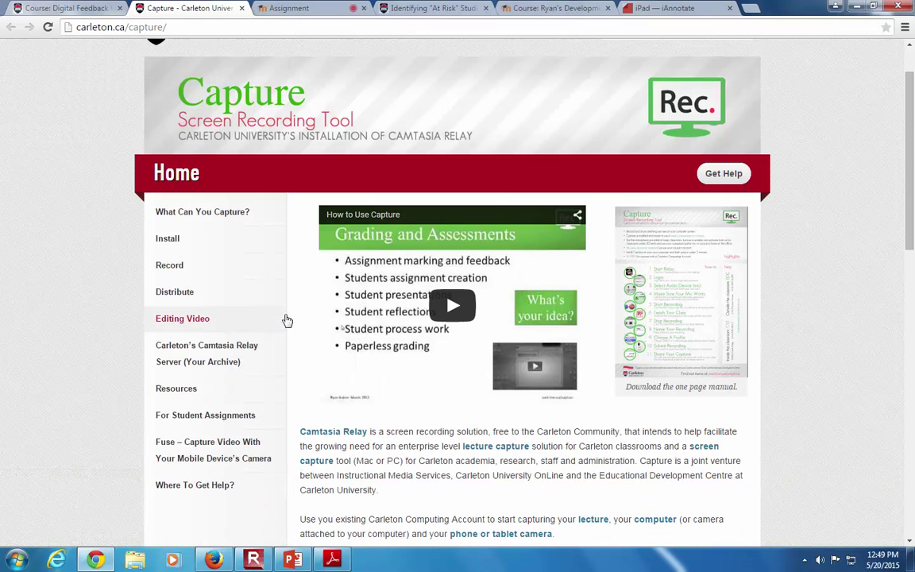
{"action": "left_click", "coordinate": [253, 561]}
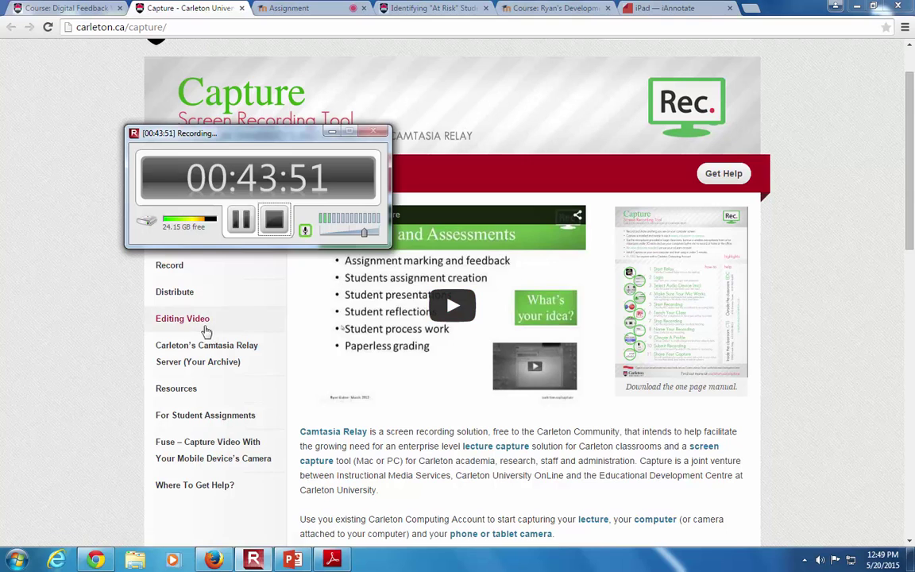
Open the 'Fuse – Capture Video With Your Mobile Device's Camera' page and read through it
{"action": "left_click", "coordinate": [217, 454]}
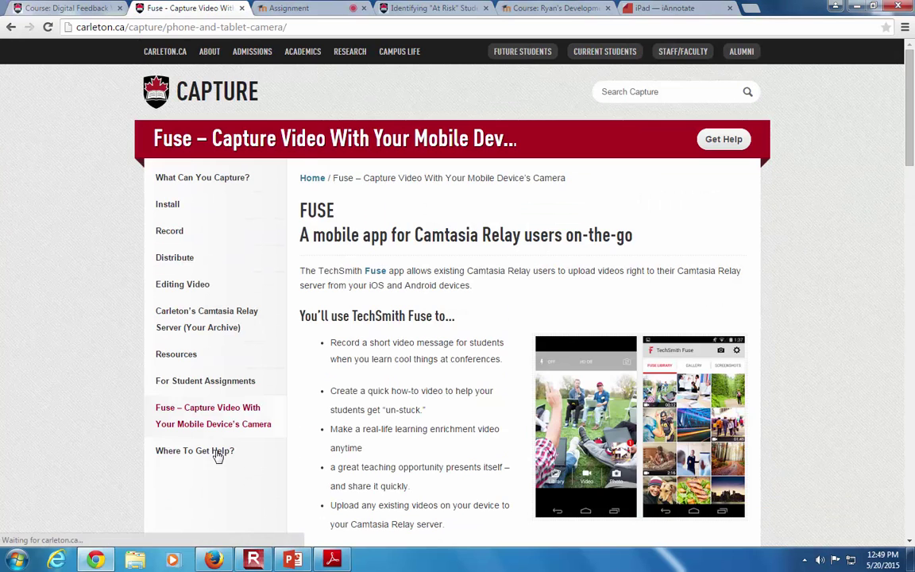
{"action": "scroll", "coordinate": [509, 394], "scroll_direction": "down", "scroll_amount": 2}
{"action": "scroll", "coordinate": [574, 408], "scroll_direction": "down", "scroll_amount": 2}
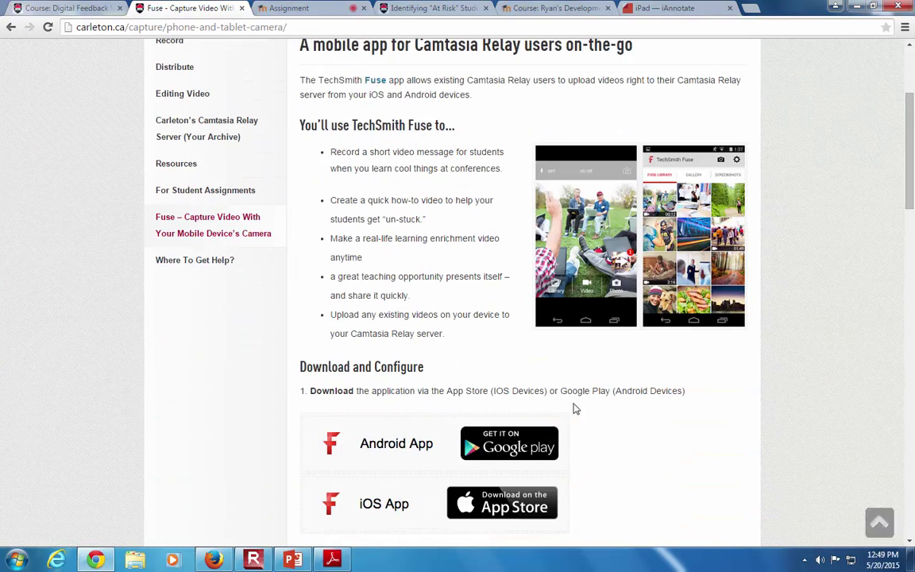
{"action": "scroll", "coordinate": [632, 418], "scroll_direction": "up", "scroll_amount": 2}
{"action": "scroll", "coordinate": [612, 410], "scroll_direction": "down", "scroll_amount": 1}
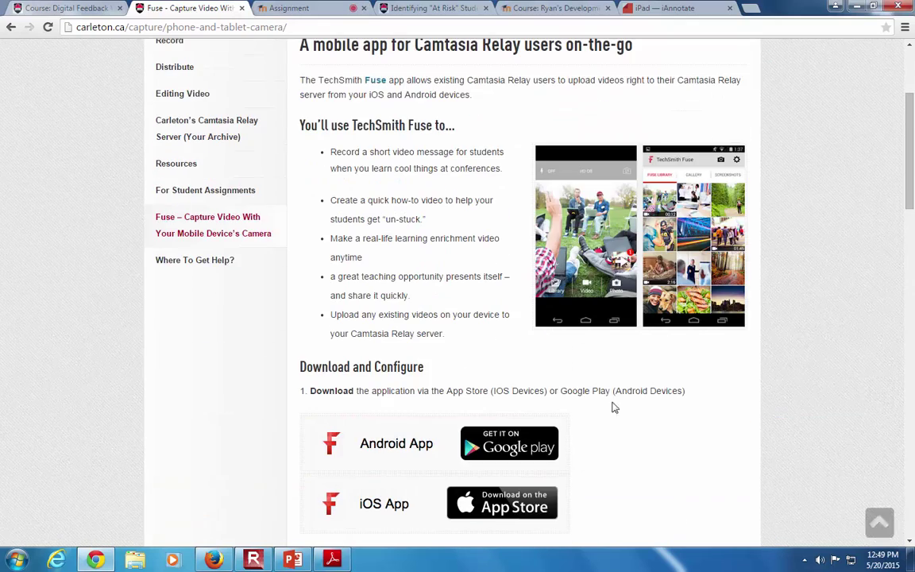
{"action": "scroll", "coordinate": [631, 439], "scroll_direction": "up", "scroll_amount": 3}
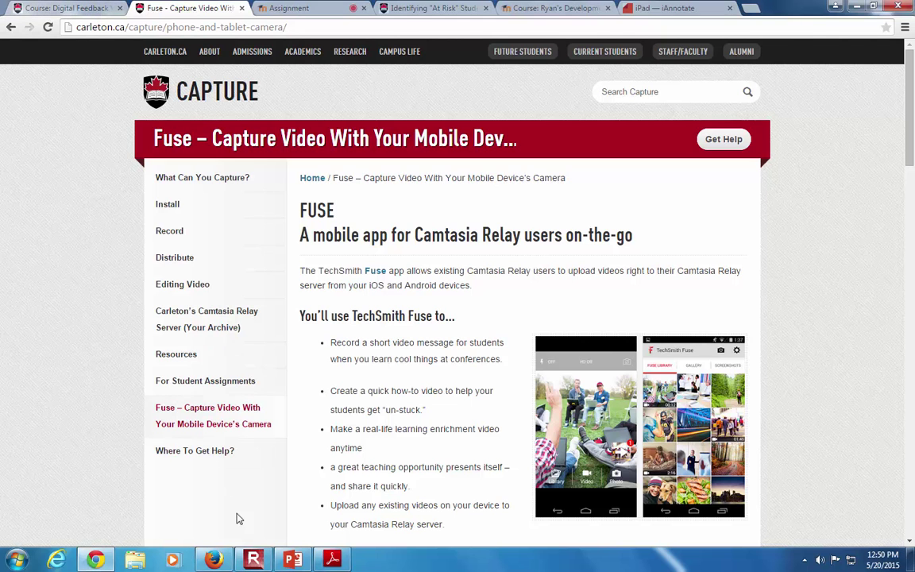
Go back to the course page and open Lesson Sample - PSYC 1001 Chapter 1
{"action": "left_click", "coordinate": [79, 10]}
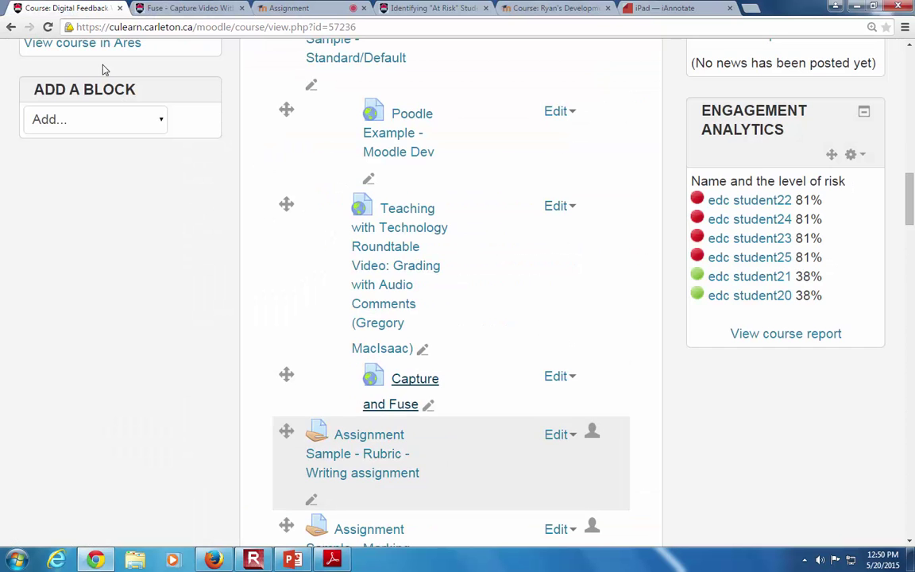
{"action": "scroll", "coordinate": [225, 294], "scroll_direction": "down", "scroll_amount": 3}
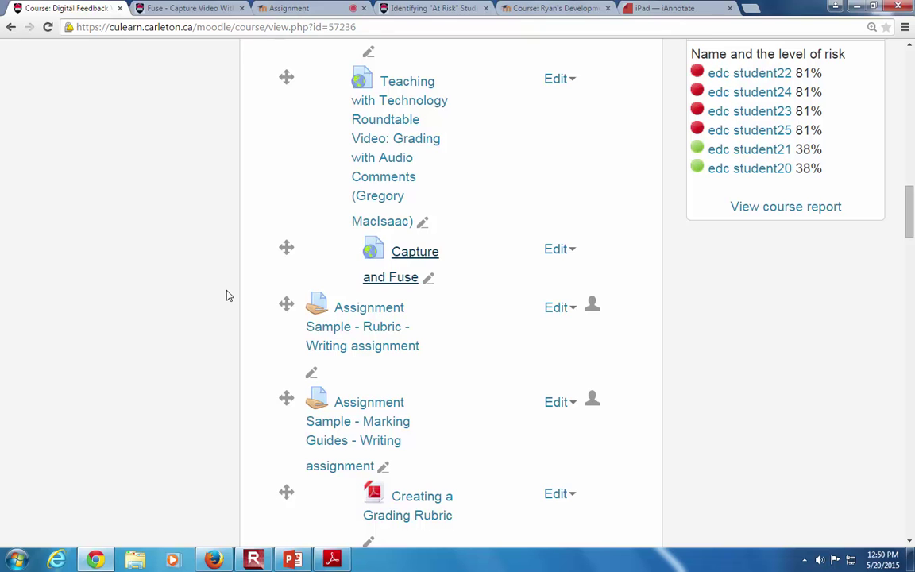
{"action": "scroll", "coordinate": [226, 296], "scroll_direction": "down", "scroll_amount": 1}
{"action": "scroll", "coordinate": [227, 296], "scroll_direction": "down", "scroll_amount": 1}
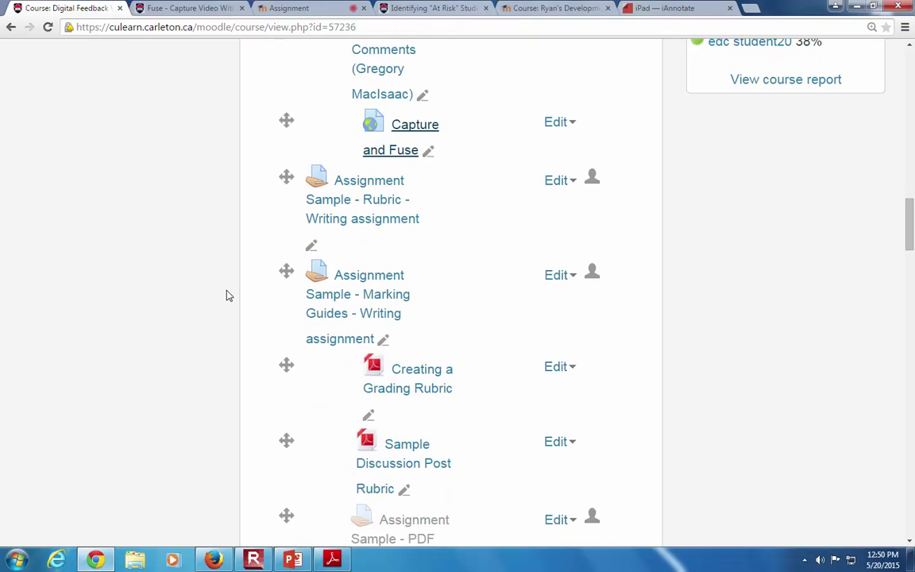
{"action": "scroll", "coordinate": [226, 296], "scroll_direction": "down", "scroll_amount": 1}
{"action": "scroll", "coordinate": [226, 295], "scroll_direction": "down", "scroll_amount": 1}
{"action": "scroll", "coordinate": [227, 295], "scroll_direction": "down", "scroll_amount": 2}
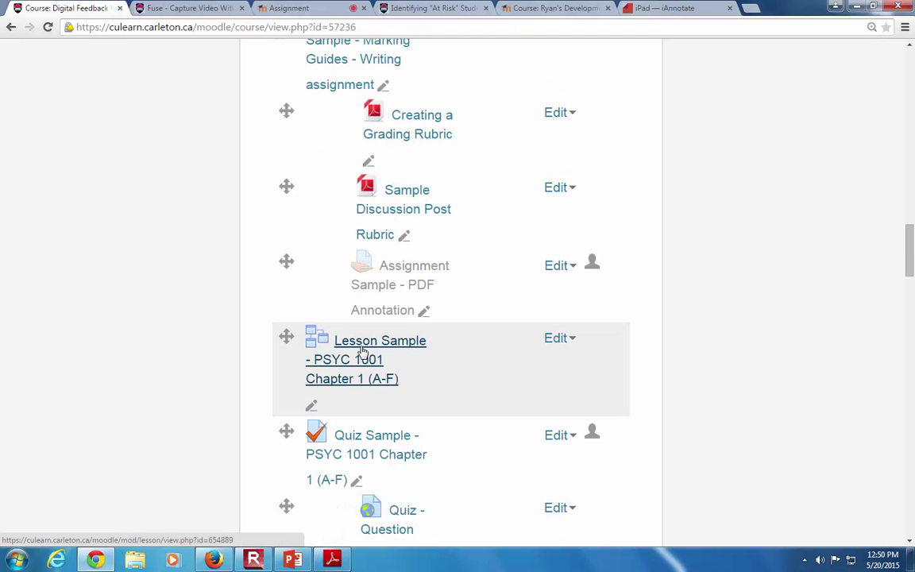
{"action": "left_click", "coordinate": [361, 349]}
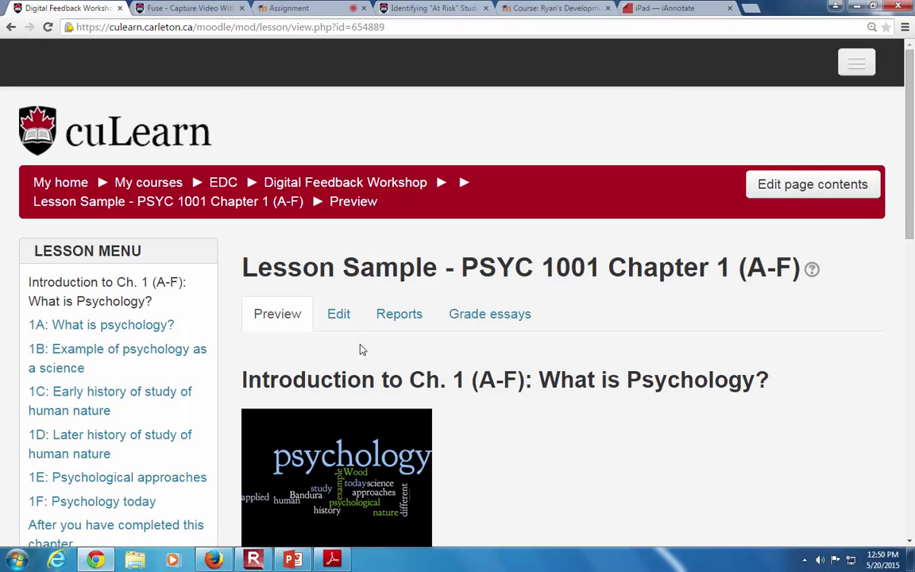
Advance through the lesson's content page to its first practice question
{"action": "scroll", "coordinate": [490, 368], "scroll_direction": "down", "scroll_amount": 10}
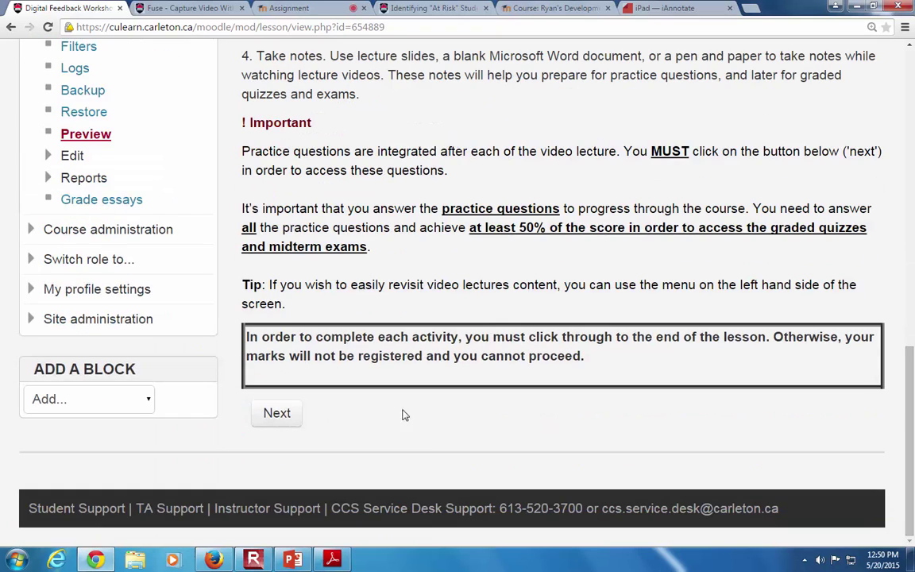
{"action": "scroll", "coordinate": [284, 421], "scroll_direction": "up", "scroll_amount": 6}
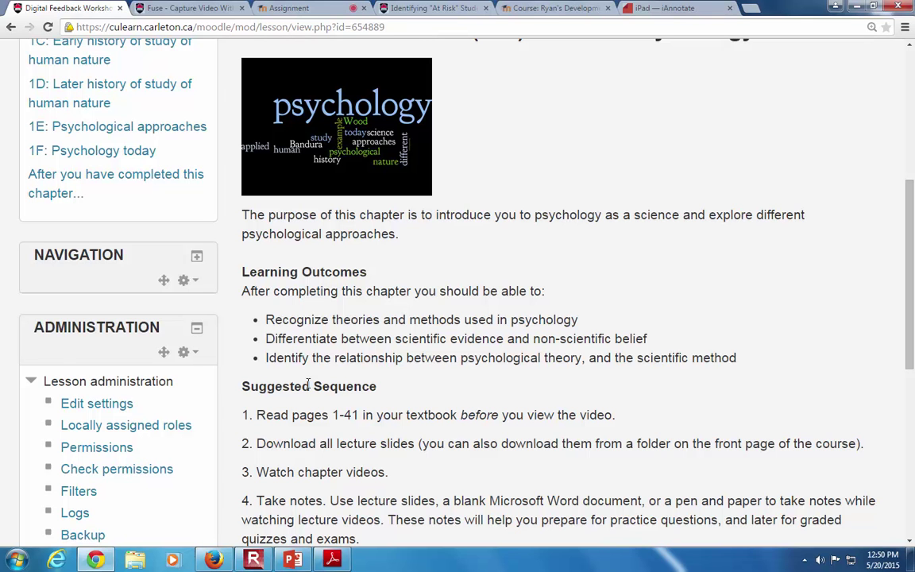
{"action": "scroll", "coordinate": [318, 366], "scroll_direction": "down", "scroll_amount": 6}
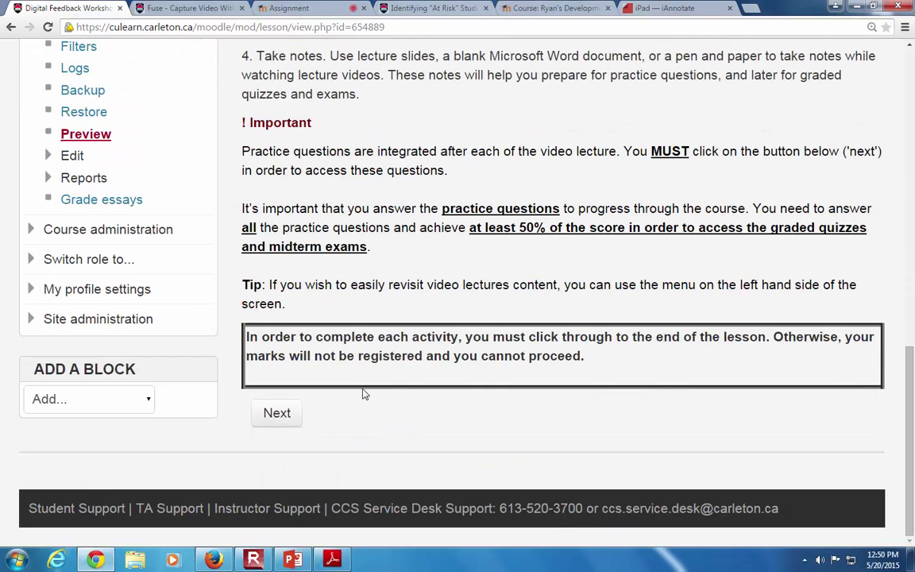
{"action": "left_click", "coordinate": [279, 414]}
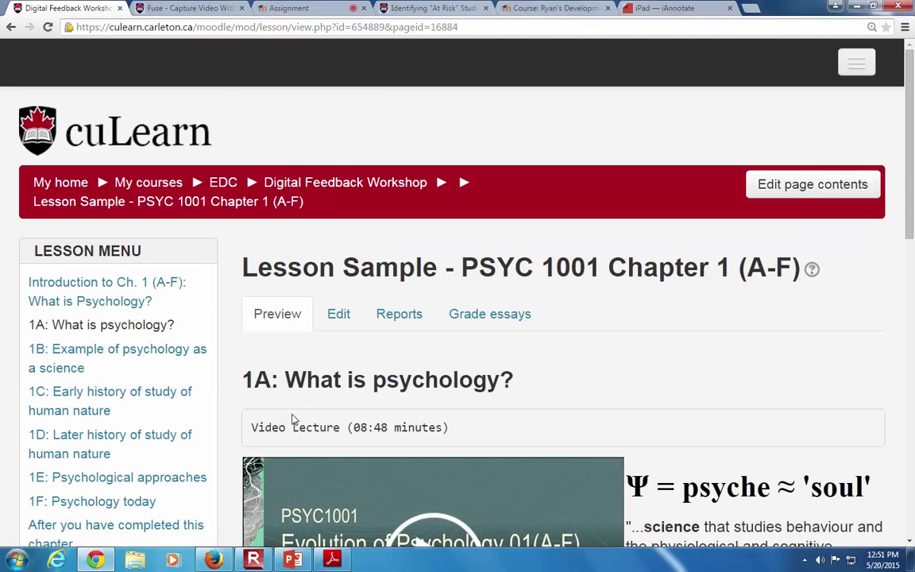
{"action": "scroll", "coordinate": [477, 318], "scroll_direction": "down", "scroll_amount": 3}
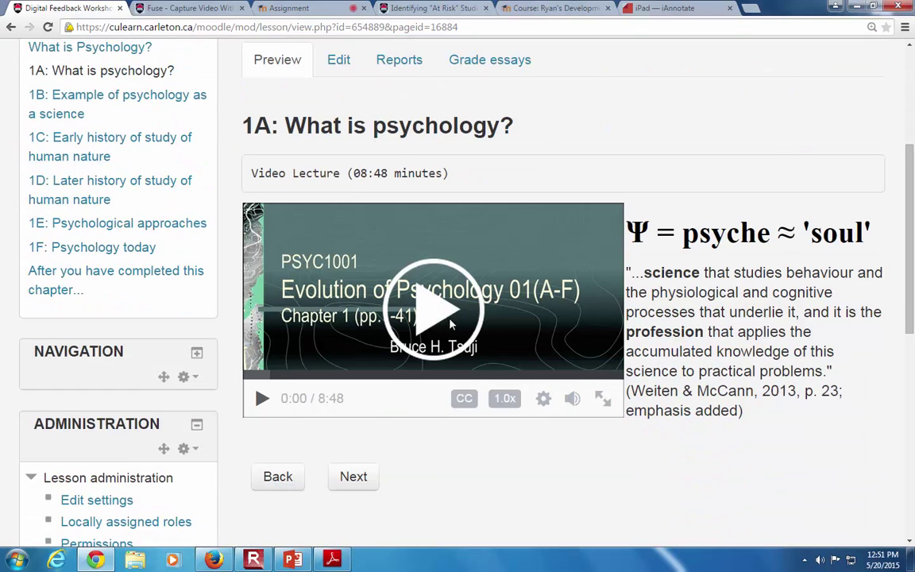
{"action": "left_click", "coordinate": [353, 475]}
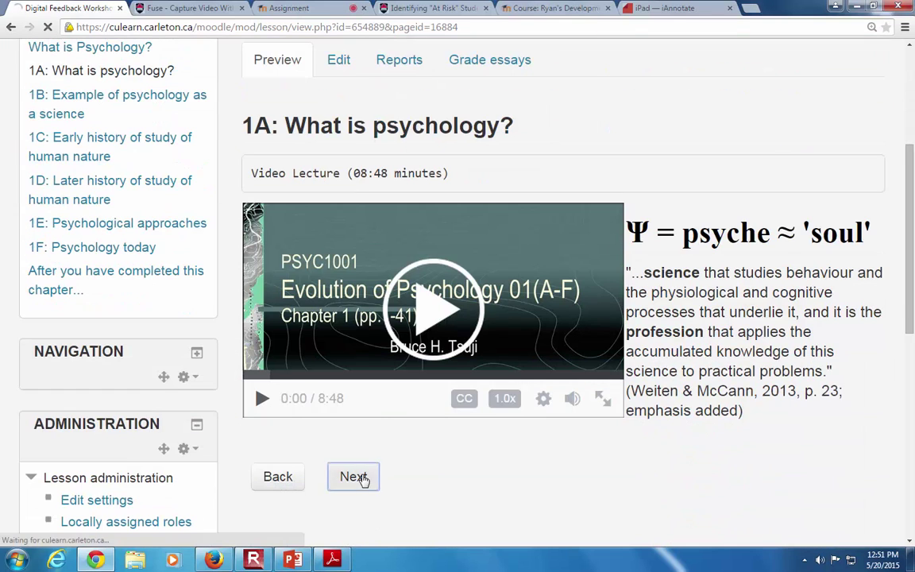
Answer 'Science and Profession', submit, and highlight the Correct feedback
{"action": "scroll", "coordinate": [354, 445], "scroll_direction": "down", "scroll_amount": 2}
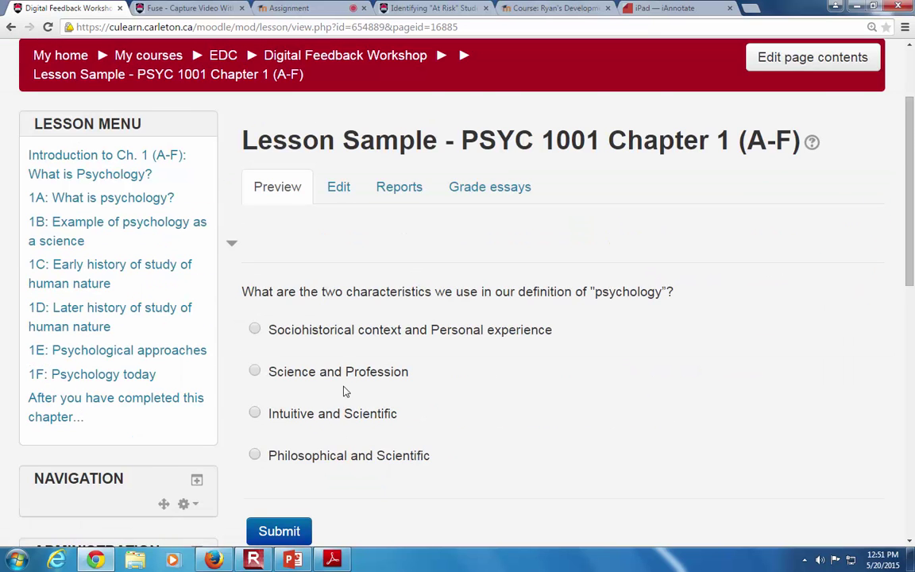
{"action": "left_click", "coordinate": [255, 371]}
{"action": "scroll", "coordinate": [257, 374], "scroll_direction": "down", "scroll_amount": 1}
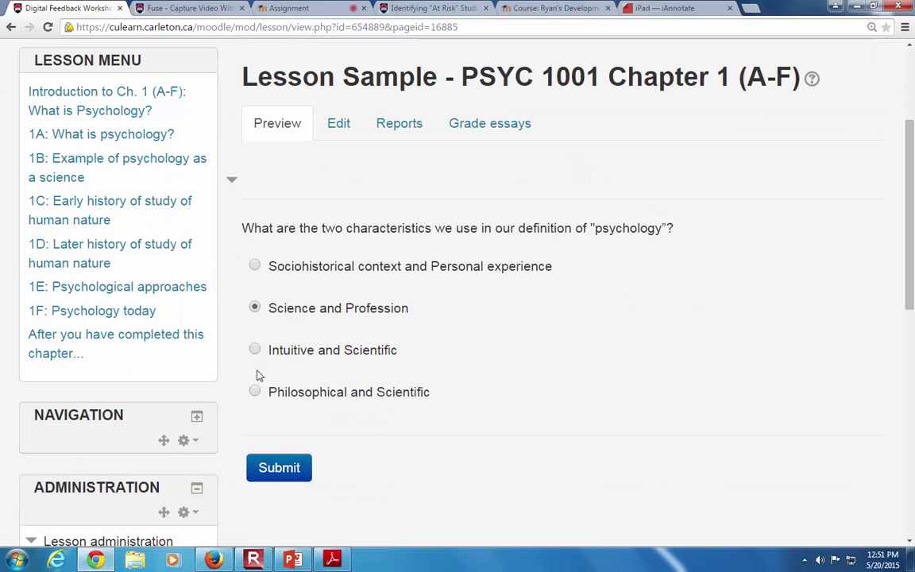
{"action": "left_click", "coordinate": [307, 471]}
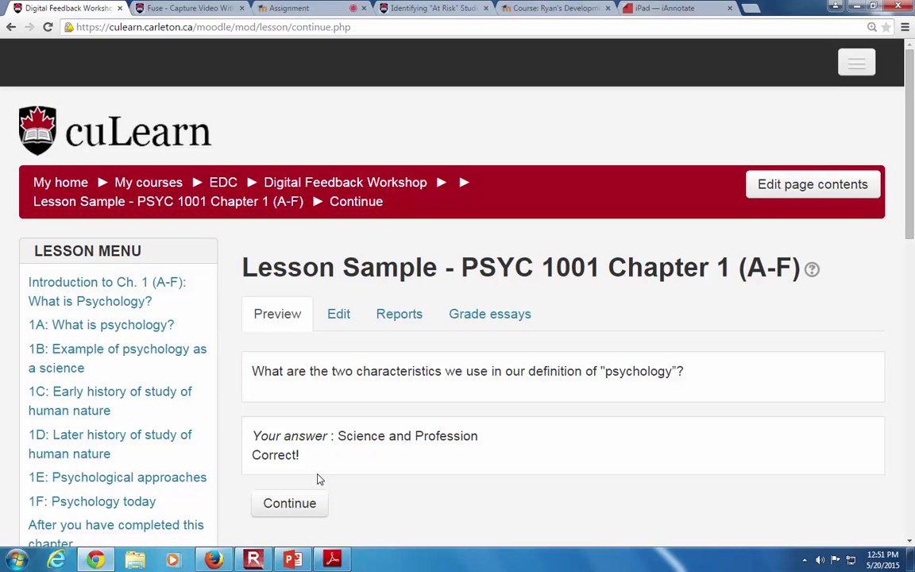
{"action": "left_click_drag", "start_coordinate": [260, 436], "coordinate": [488, 461]}
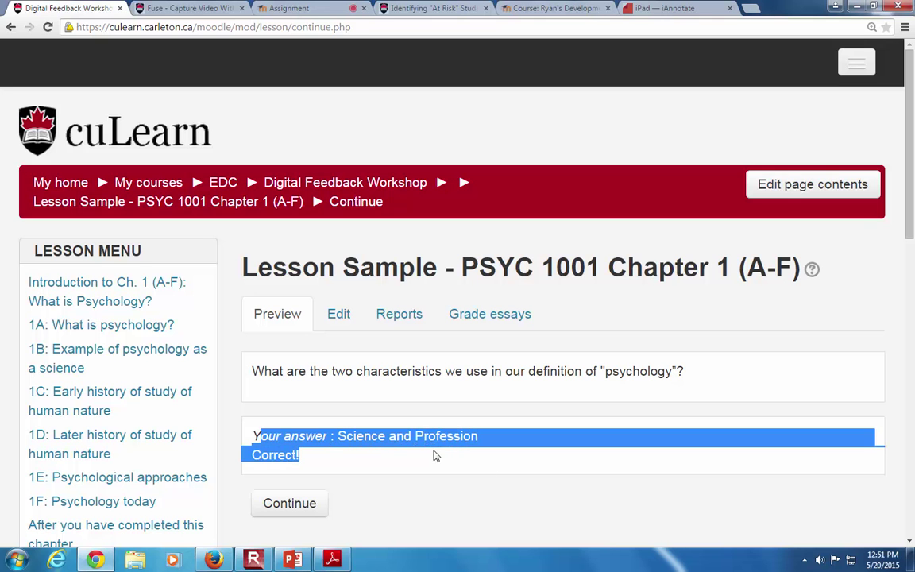
Switch the PSYC 1001 lesson to its Edit view
{"action": "left_click", "coordinate": [340, 316]}
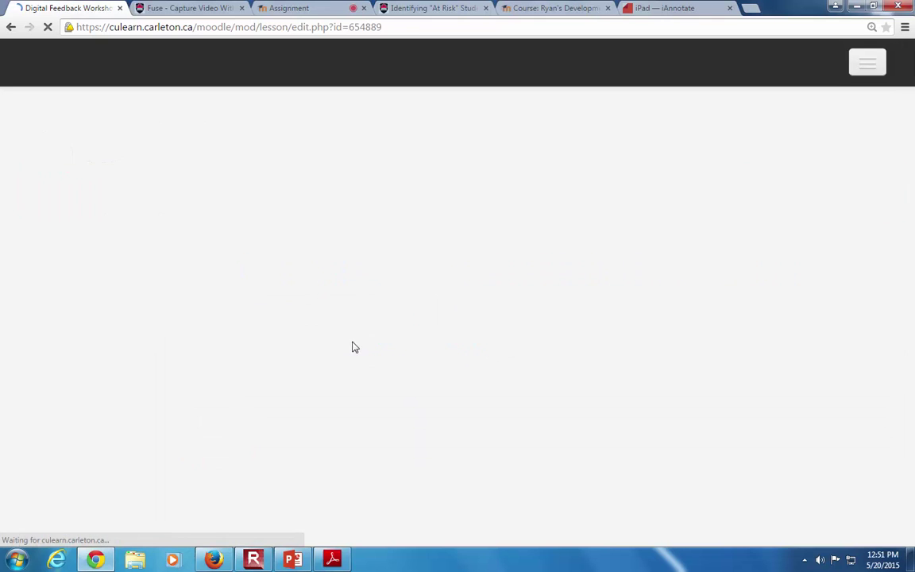
{"action": "scroll", "coordinate": [369, 379], "scroll_direction": "down", "scroll_amount": 2}
{"action": "scroll", "coordinate": [556, 357], "scroll_direction": "down", "scroll_amount": 1}
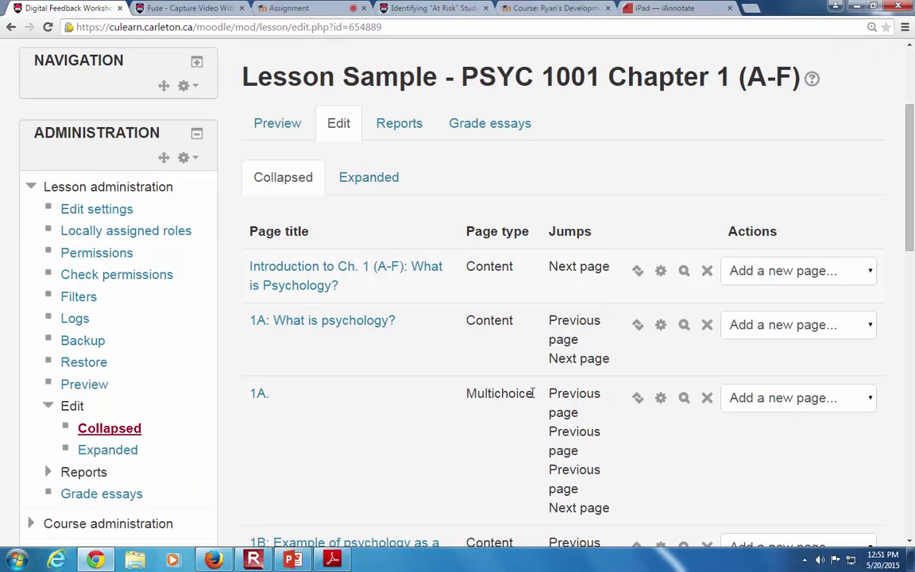
Edit the 1A multichoice question page and review its answers, responses and jumps
{"action": "left_click", "coordinate": [661, 400]}
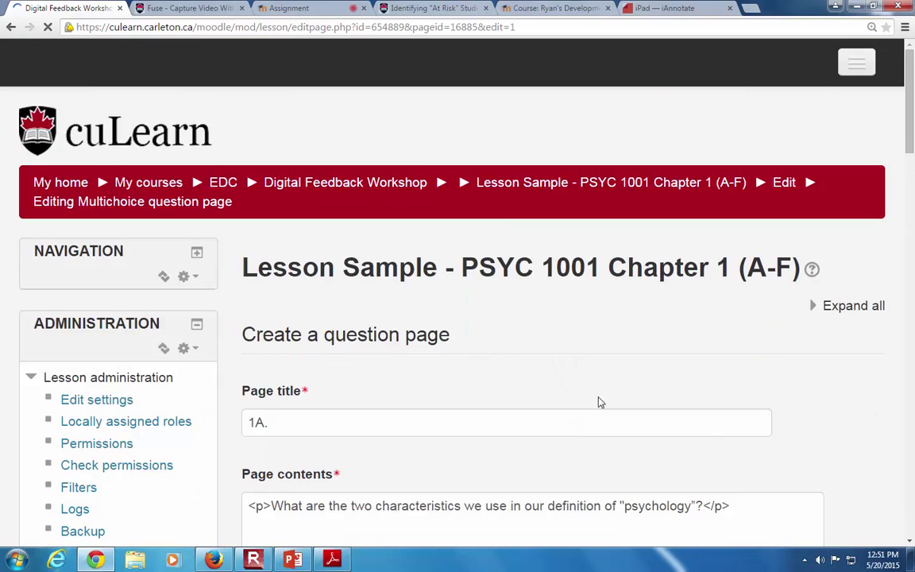
{"action": "scroll", "coordinate": [601, 402], "scroll_direction": "down", "scroll_amount": 5}
{"action": "scroll", "coordinate": [611, 349], "scroll_direction": "down", "scroll_amount": 2}
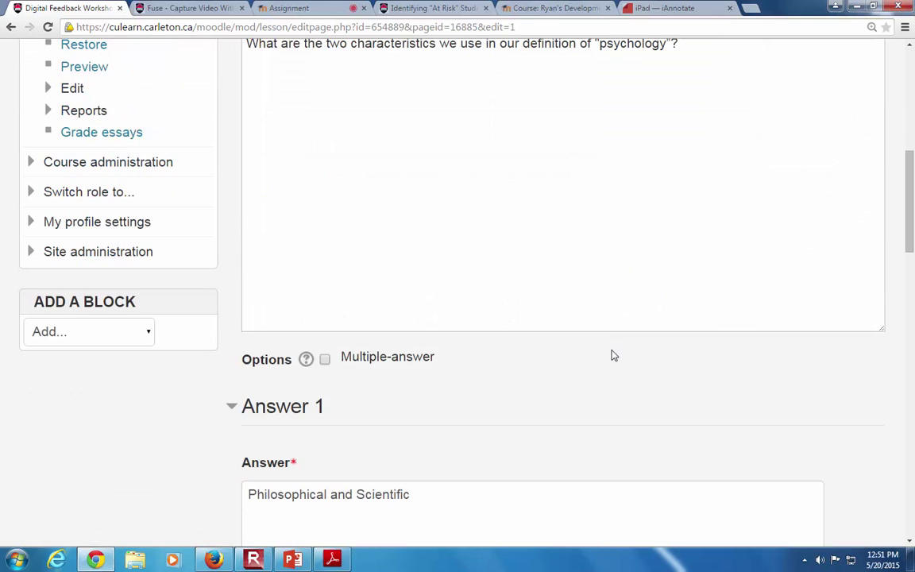
{"action": "scroll", "coordinate": [368, 401], "scroll_direction": "down", "scroll_amount": 3}
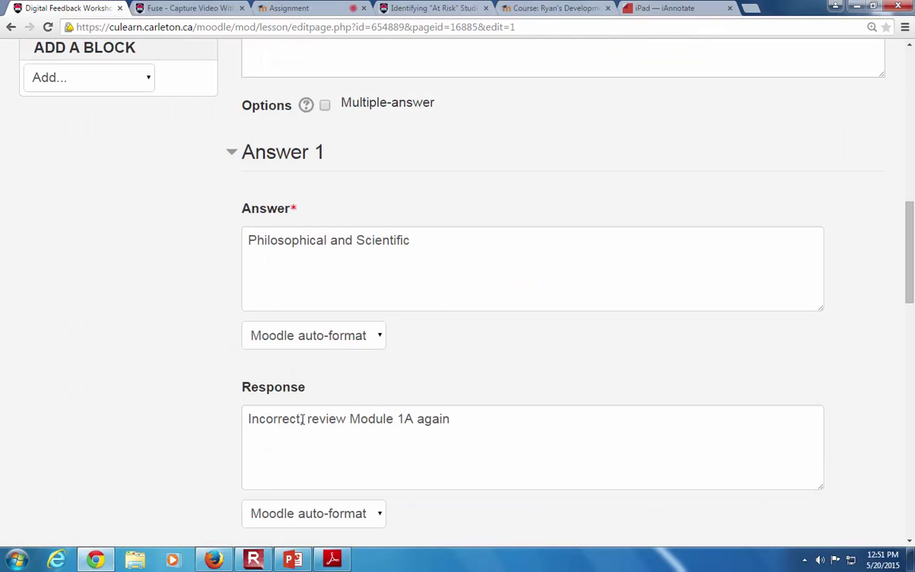
{"action": "scroll", "coordinate": [286, 397], "scroll_direction": "down", "scroll_amount": 1}
{"action": "scroll", "coordinate": [294, 370], "scroll_direction": "down", "scroll_amount": 2}
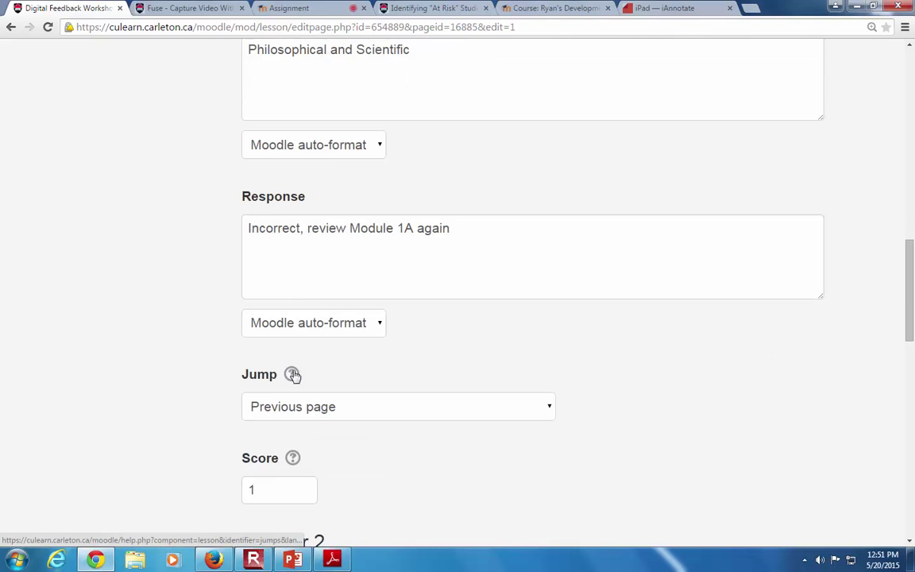
{"action": "scroll", "coordinate": [267, 392], "scroll_direction": "up", "scroll_amount": 4}
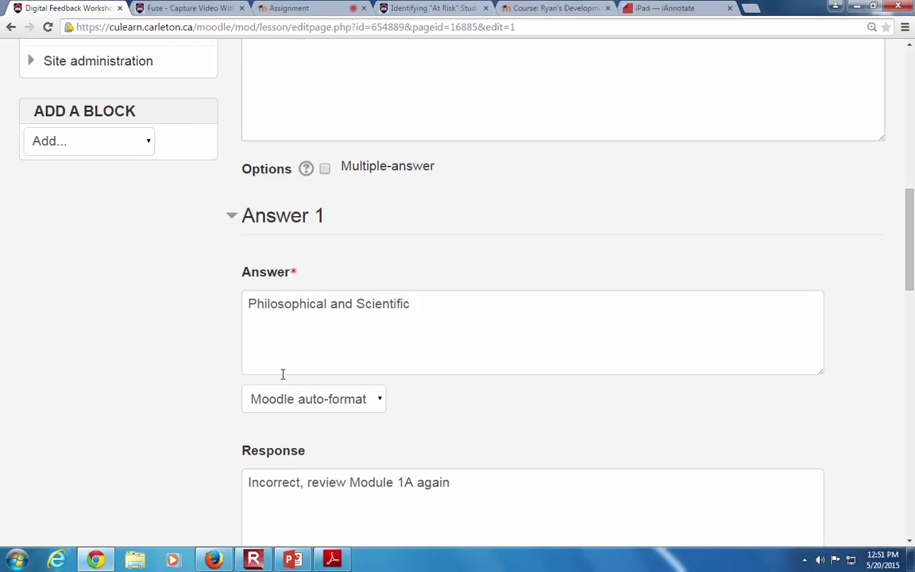
{"action": "scroll", "coordinate": [408, 417], "scroll_direction": "up", "scroll_amount": 3}
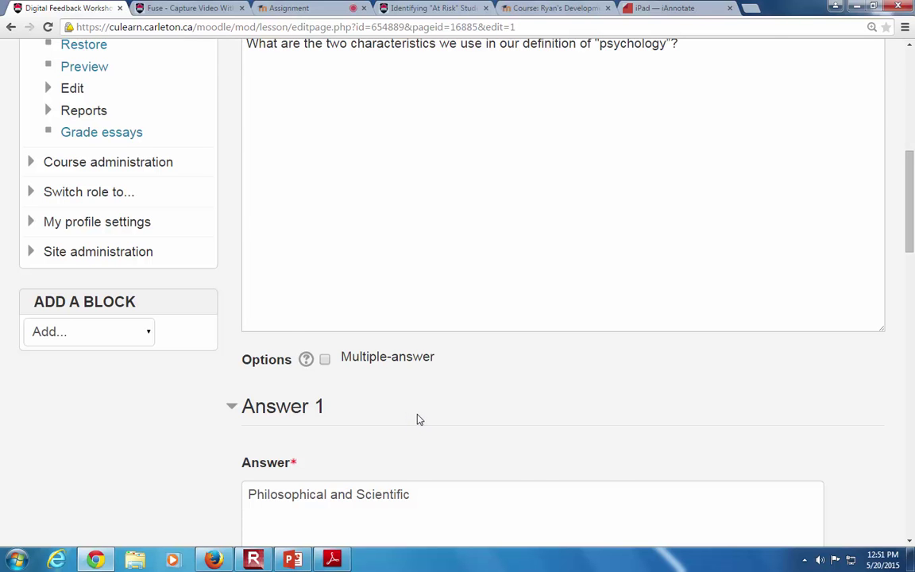
{"action": "scroll", "coordinate": [419, 420], "scroll_direction": "up", "scroll_amount": 5}
{"action": "scroll", "coordinate": [380, 257], "scroll_direction": "up", "scroll_amount": 3}
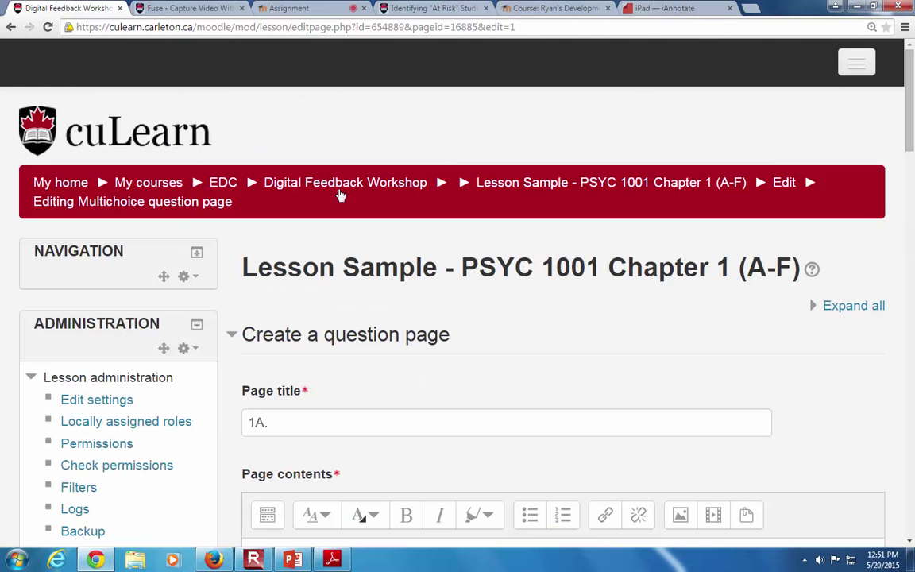
Return to Digital Feedback Workshop and scroll past Quiz Sample, Choice - Sample and Forum Sample
{"action": "left_click", "coordinate": [380, 187]}
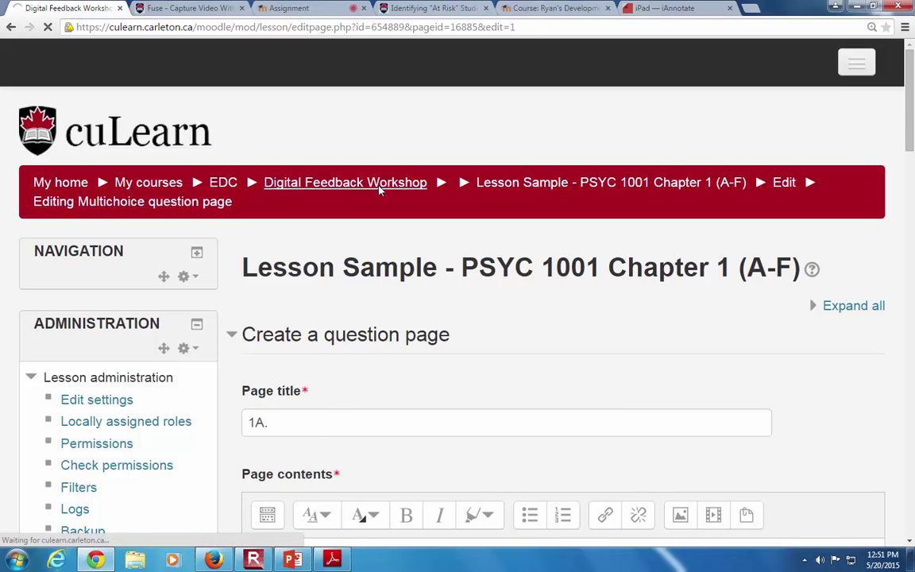
{"action": "scroll", "coordinate": [389, 282], "scroll_direction": "down", "scroll_amount": 3}
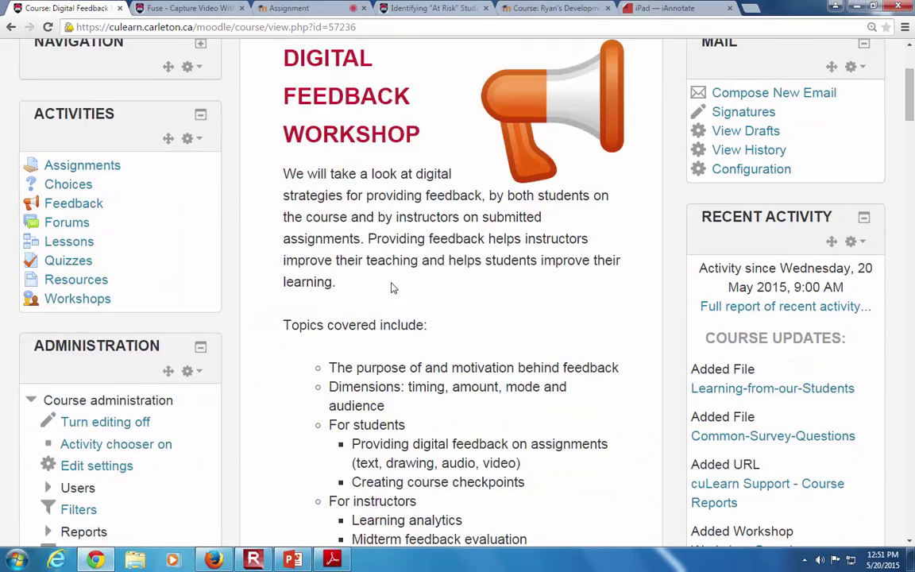
{"action": "scroll", "coordinate": [391, 288], "scroll_direction": "down", "scroll_amount": 11}
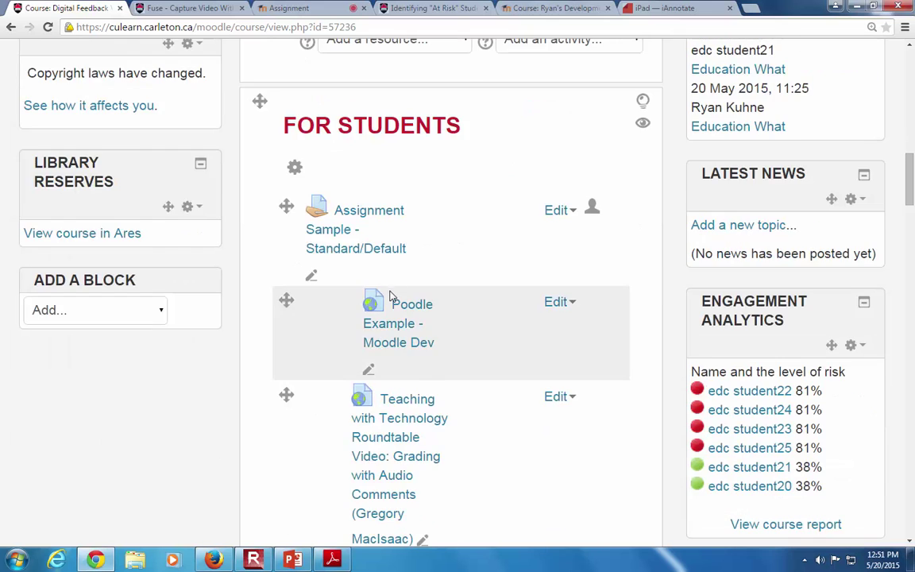
{"action": "scroll", "coordinate": [391, 296], "scroll_direction": "down", "scroll_amount": 9}
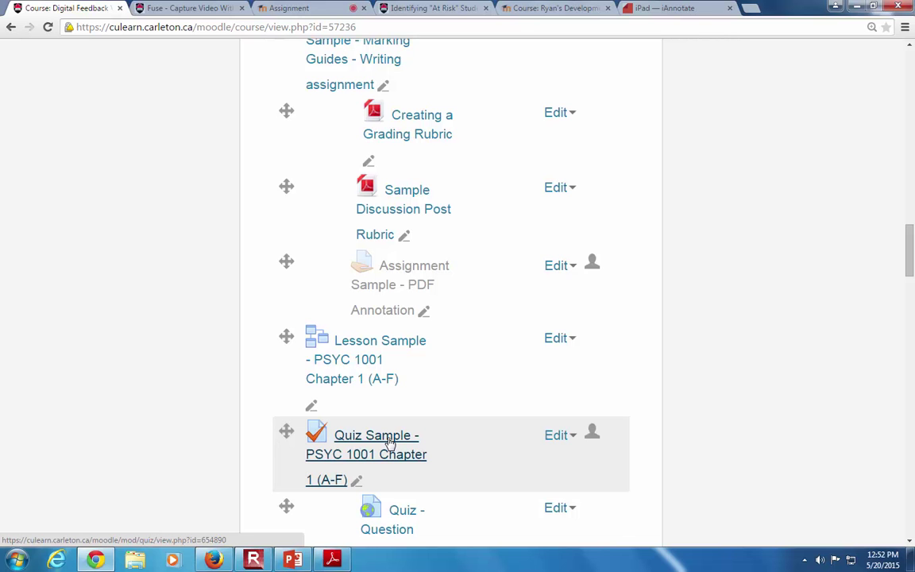
{"action": "scroll", "coordinate": [263, 433], "scroll_direction": "down", "scroll_amount": 1}
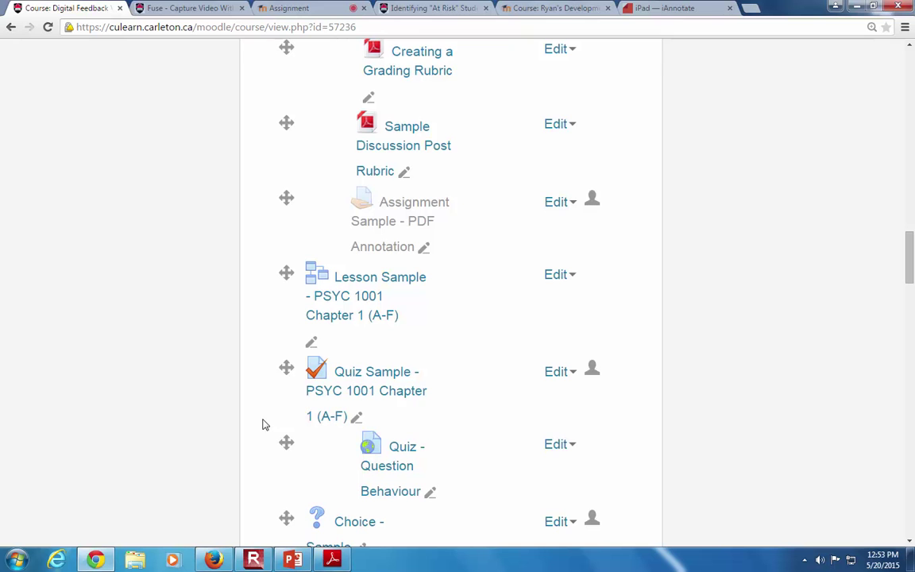
{"action": "scroll", "coordinate": [264, 425], "scroll_direction": "down", "scroll_amount": 1}
{"action": "scroll", "coordinate": [269, 413], "scroll_direction": "down", "scroll_amount": 1}
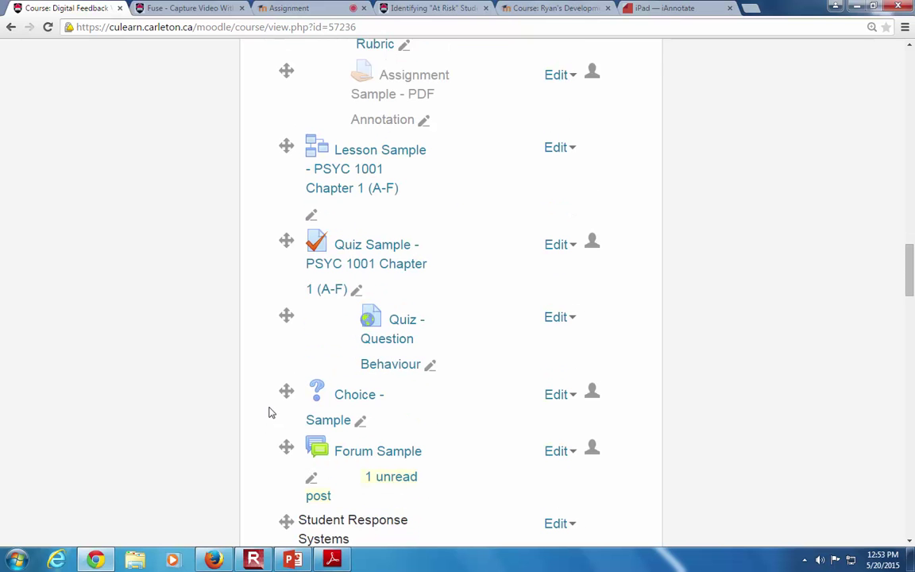
{"action": "scroll", "coordinate": [265, 412], "scroll_direction": "down", "scroll_amount": 1}
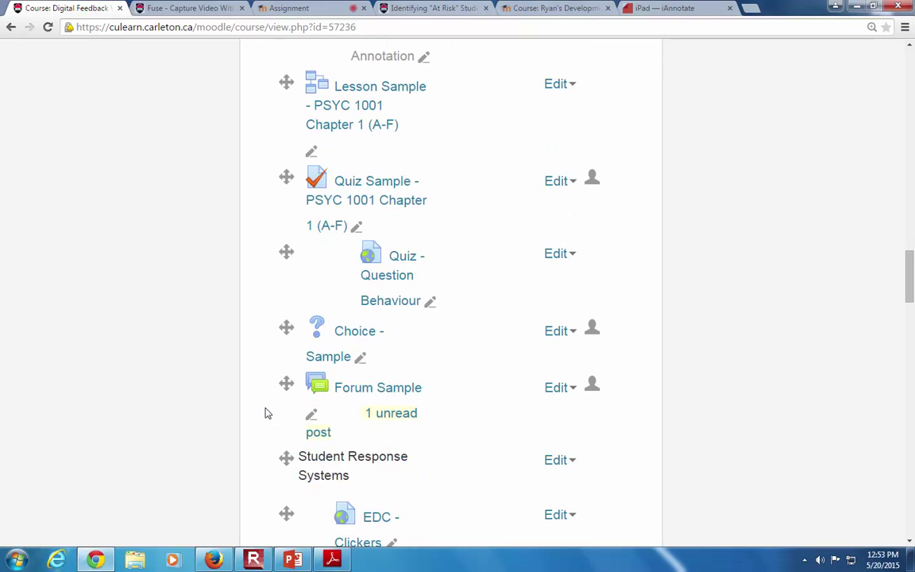
View Choice - Sample's chapter-understanding question with four options, then go back to the course
{"action": "left_click", "coordinate": [361, 334]}
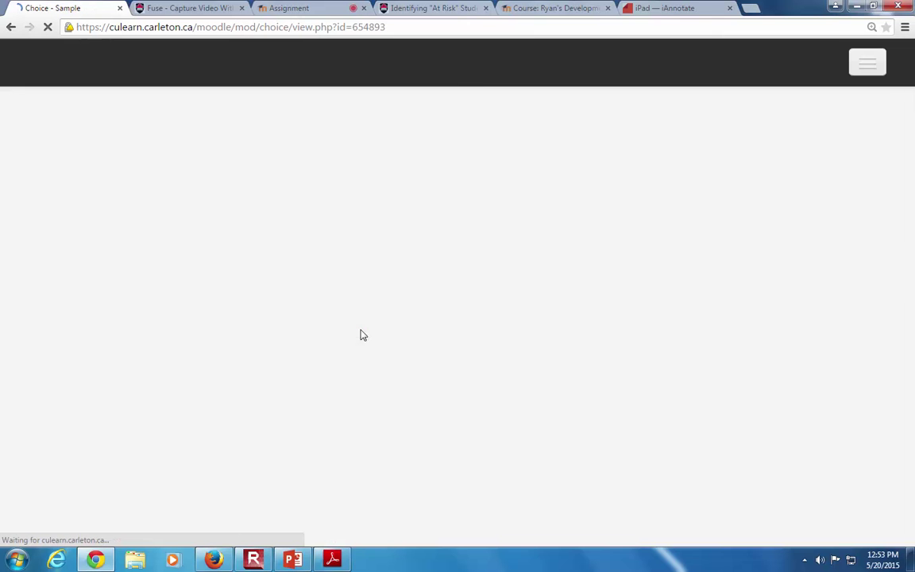
{"action": "scroll", "coordinate": [477, 399], "scroll_direction": "down", "scroll_amount": 1}
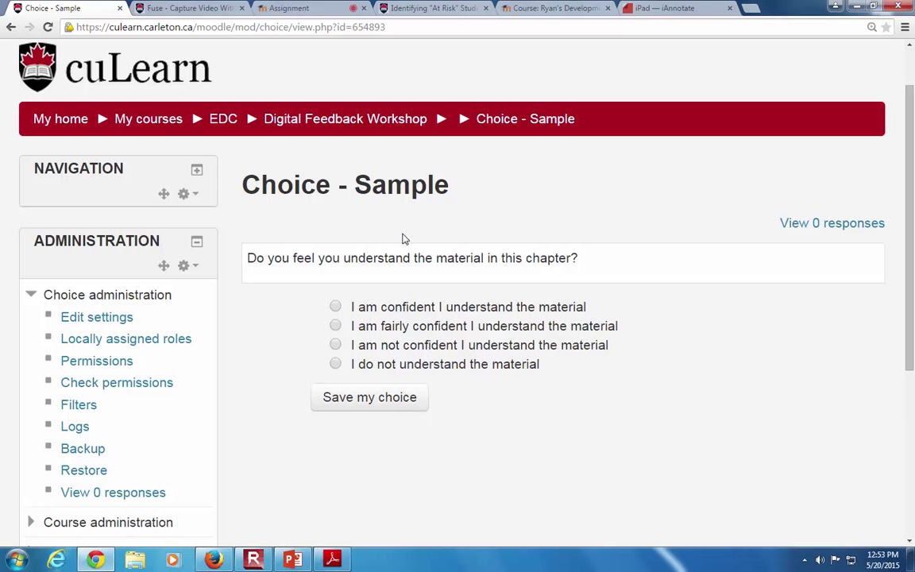
{"action": "left_click", "coordinate": [344, 119]}
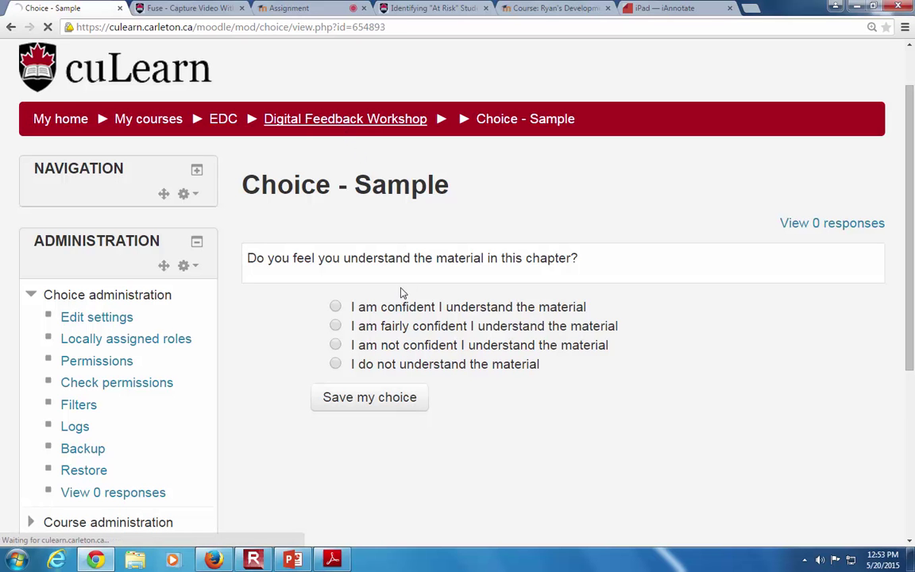
Scroll the course page down to the Student Response Systems section and Workshop Sample
{"action": "scroll", "coordinate": [399, 350], "scroll_direction": "down", "scroll_amount": 3}
{"action": "scroll", "coordinate": [399, 350], "scroll_direction": "down", "scroll_amount": 13}
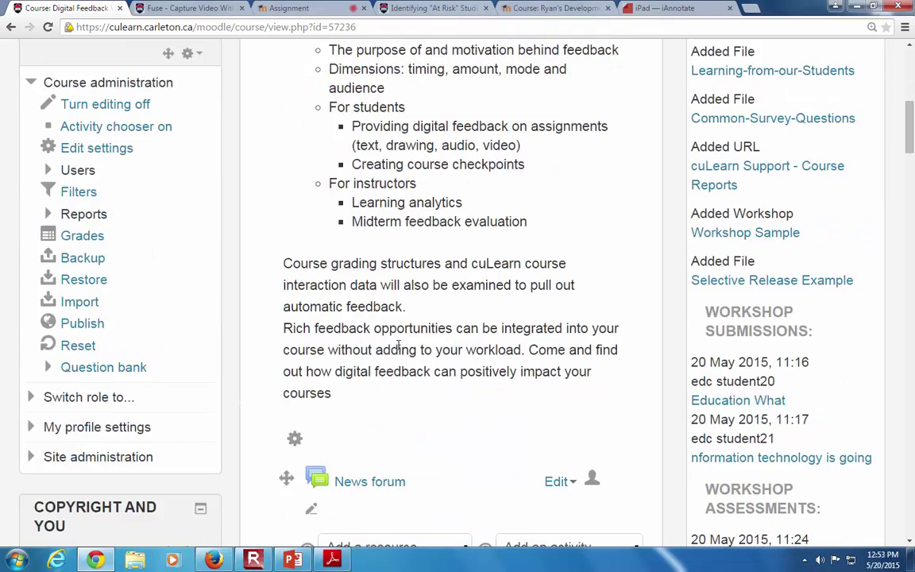
{"action": "scroll", "coordinate": [399, 349], "scroll_direction": "down", "scroll_amount": 12}
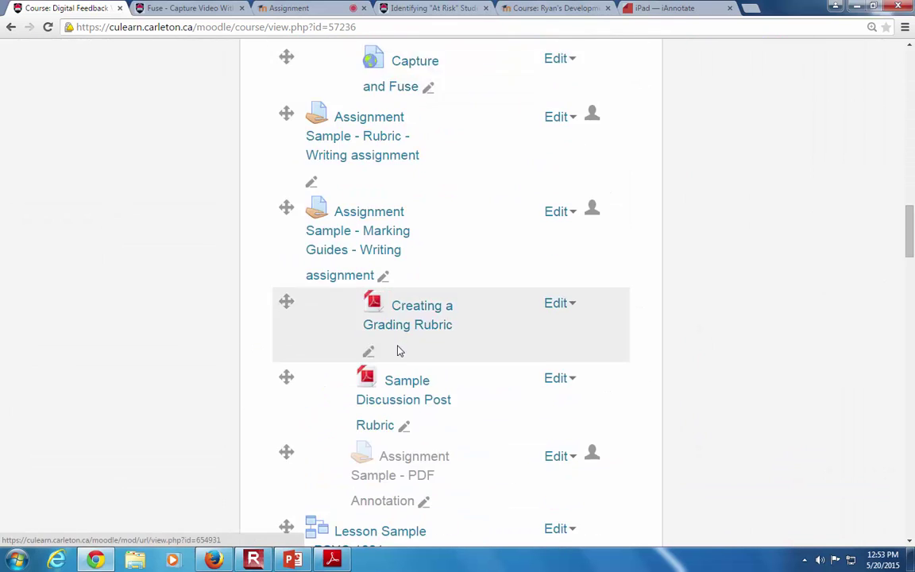
{"action": "scroll", "coordinate": [401, 351], "scroll_direction": "down", "scroll_amount": 2}
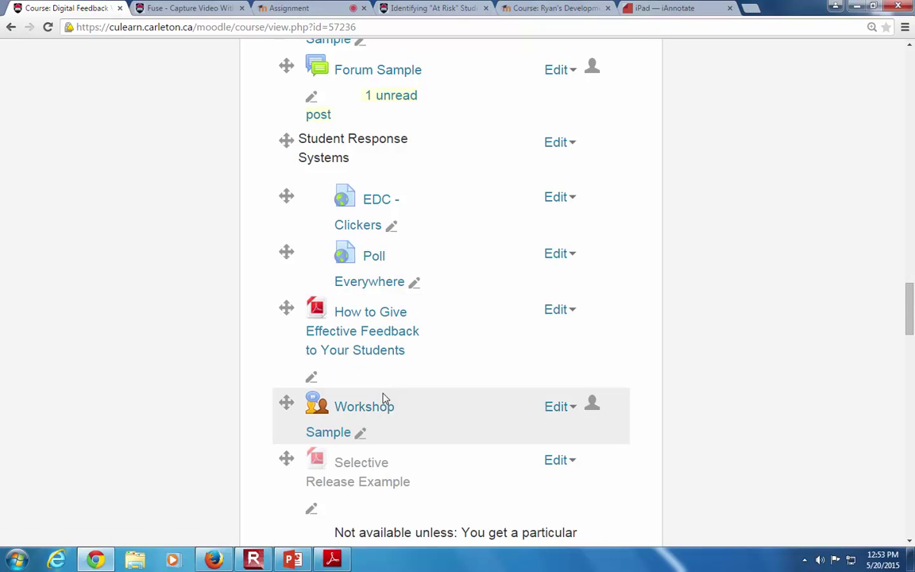
{"action": "scroll", "coordinate": [382, 399], "scroll_direction": "down", "scroll_amount": 1}
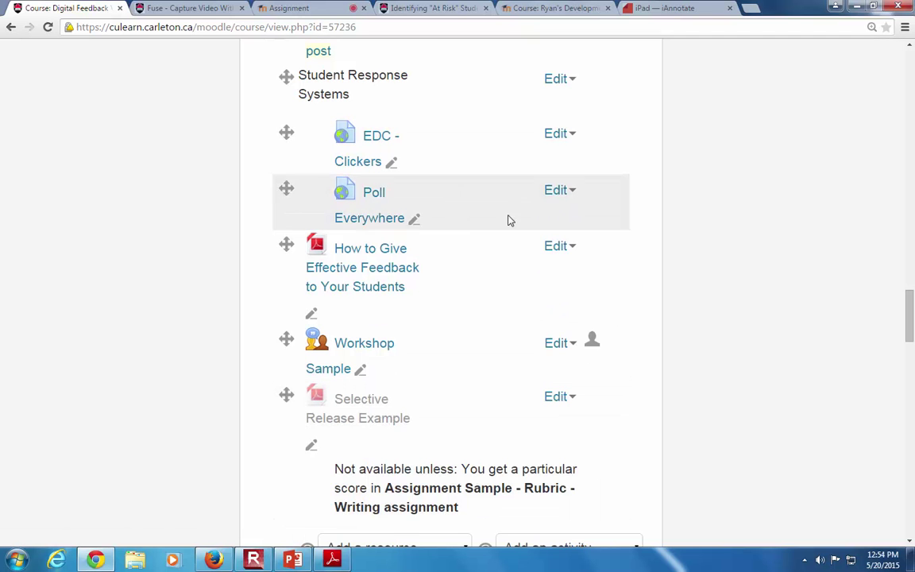
On the Identifying "At Risk" Students page, expand the General sample email
{"action": "left_click", "coordinate": [381, 12]}
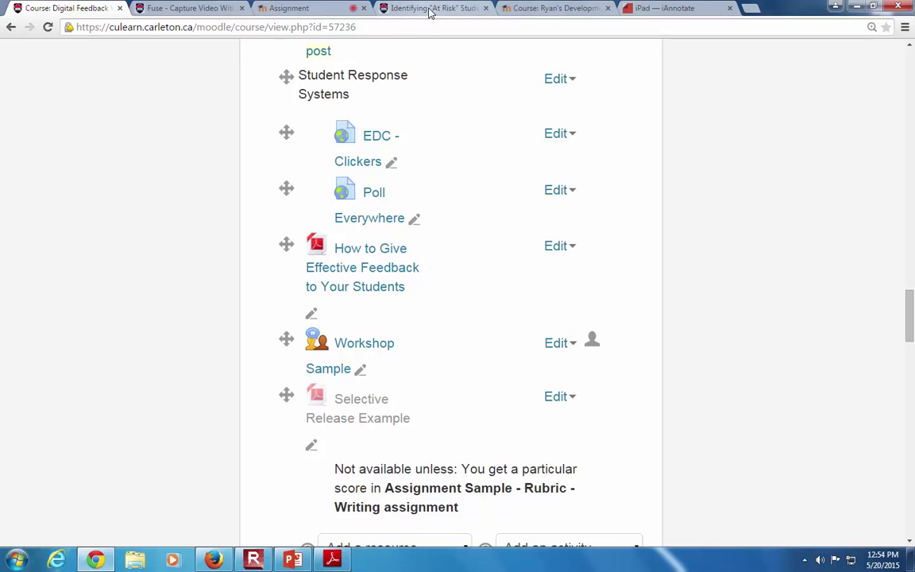
{"action": "scroll", "coordinate": [517, 232], "scroll_direction": "down", "scroll_amount": 5}
{"action": "scroll", "coordinate": [517, 232], "scroll_direction": "down", "scroll_amount": 4}
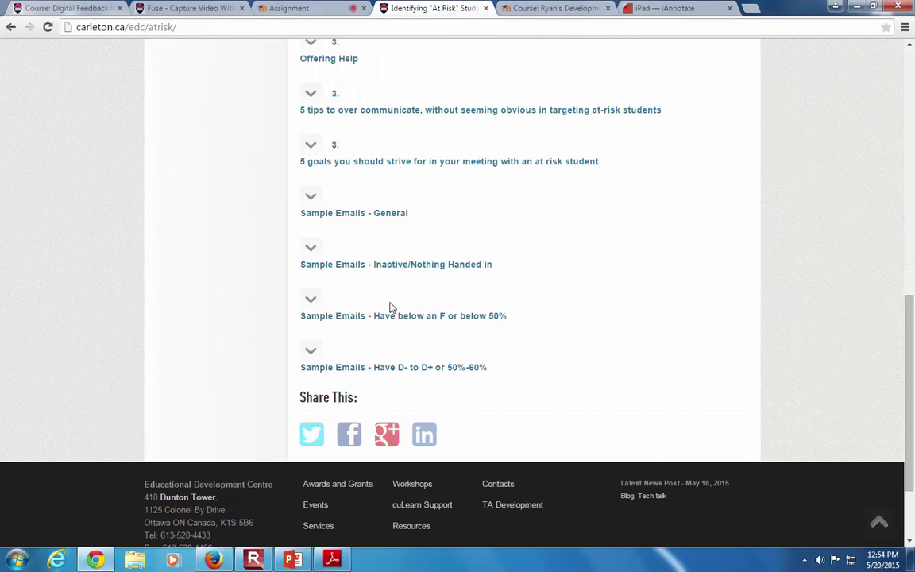
{"action": "left_click", "coordinate": [310, 198]}
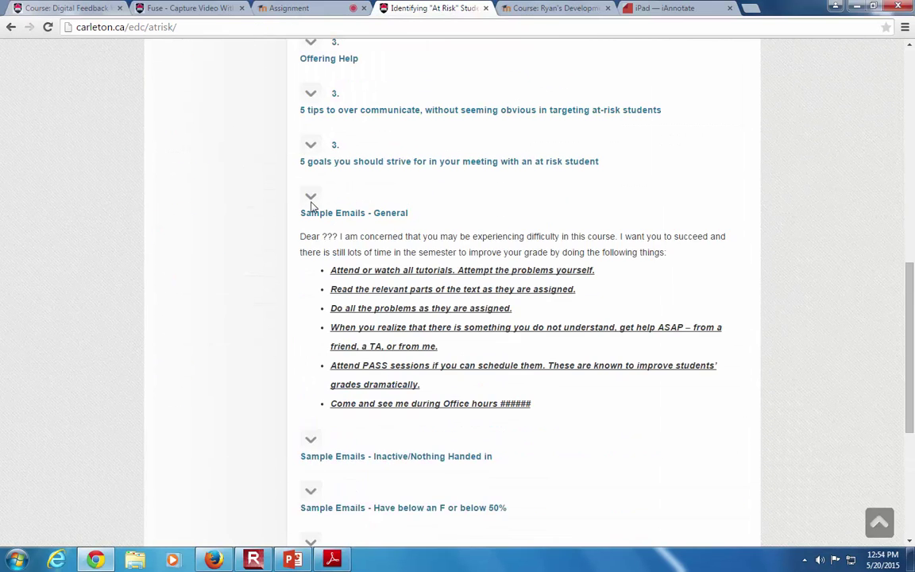
Expand the 'Have D- to D+' sample email, then switch to another browser tab
{"action": "scroll", "coordinate": [292, 242], "scroll_direction": "down", "scroll_amount": 1}
{"action": "scroll", "coordinate": [292, 248], "scroll_direction": "down", "scroll_amount": 1}
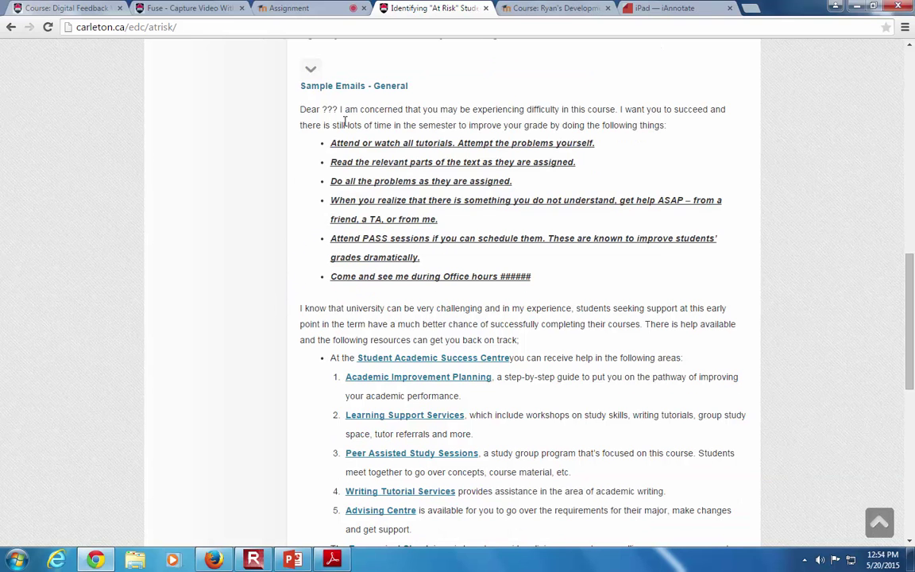
{"action": "scroll", "coordinate": [537, 230], "scroll_direction": "down", "scroll_amount": 1}
{"action": "scroll", "coordinate": [536, 230], "scroll_direction": "down", "scroll_amount": 1}
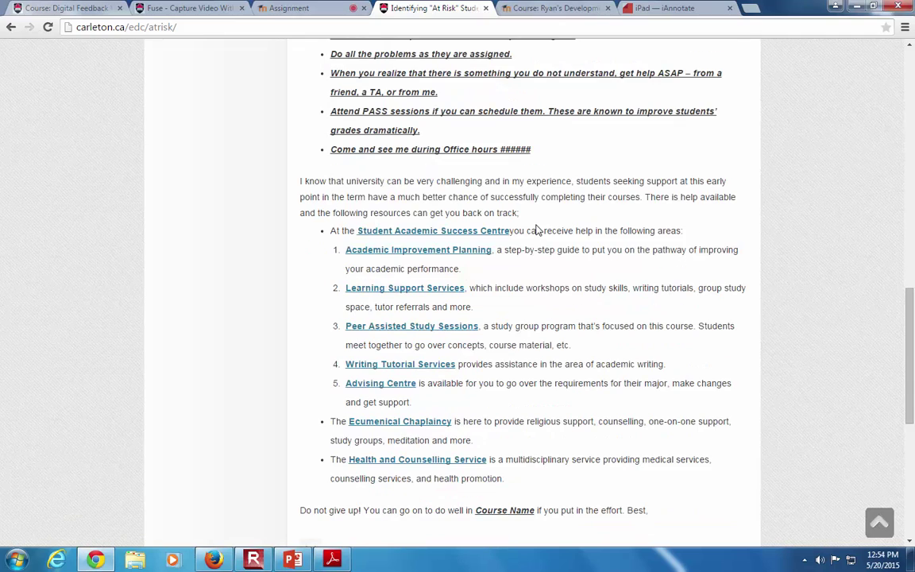
{"action": "scroll", "coordinate": [485, 365], "scroll_direction": "down", "scroll_amount": 3}
{"action": "scroll", "coordinate": [484, 365], "scroll_direction": "down", "scroll_amount": 1}
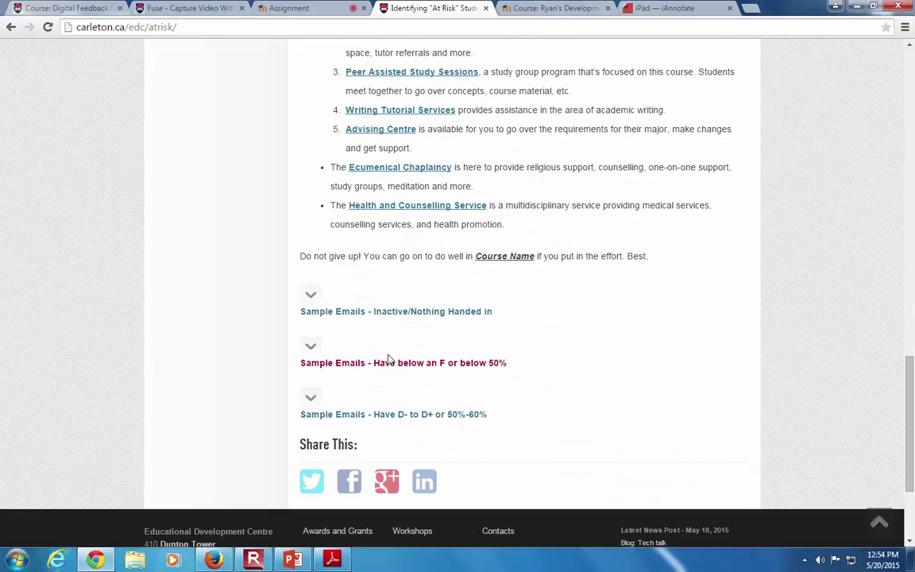
{"action": "left_click", "coordinate": [311, 399]}
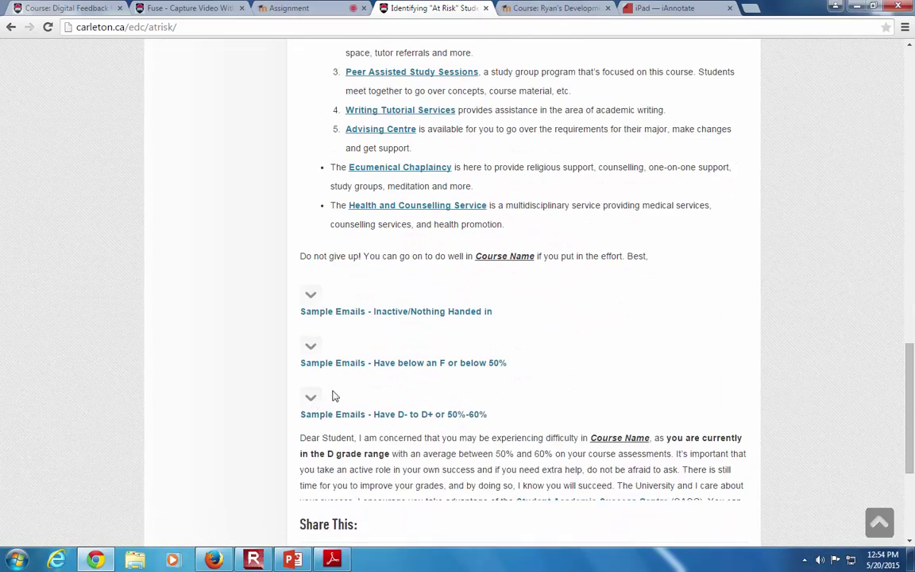
{"action": "scroll", "coordinate": [355, 378], "scroll_direction": "down", "scroll_amount": 3}
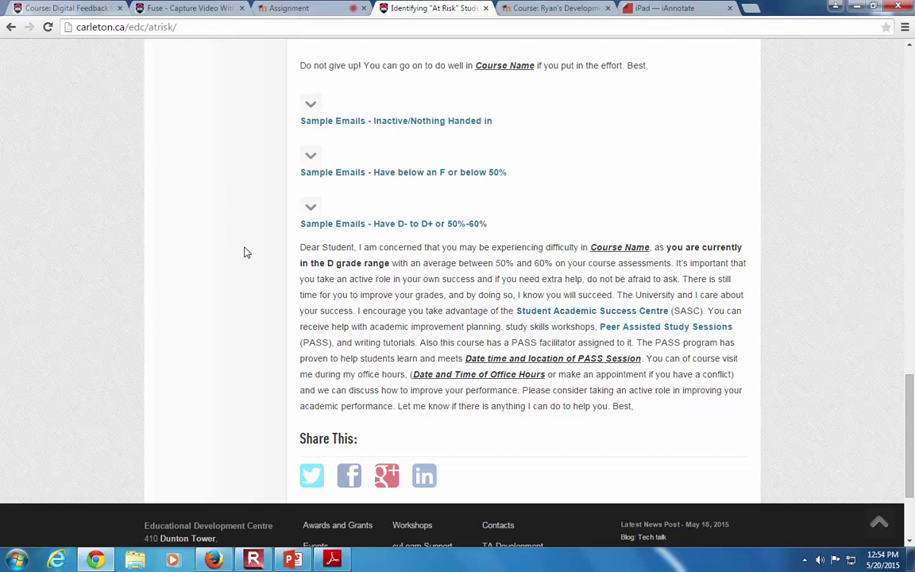
{"action": "scroll", "coordinate": [245, 252], "scroll_direction": "up", "scroll_amount": 15}
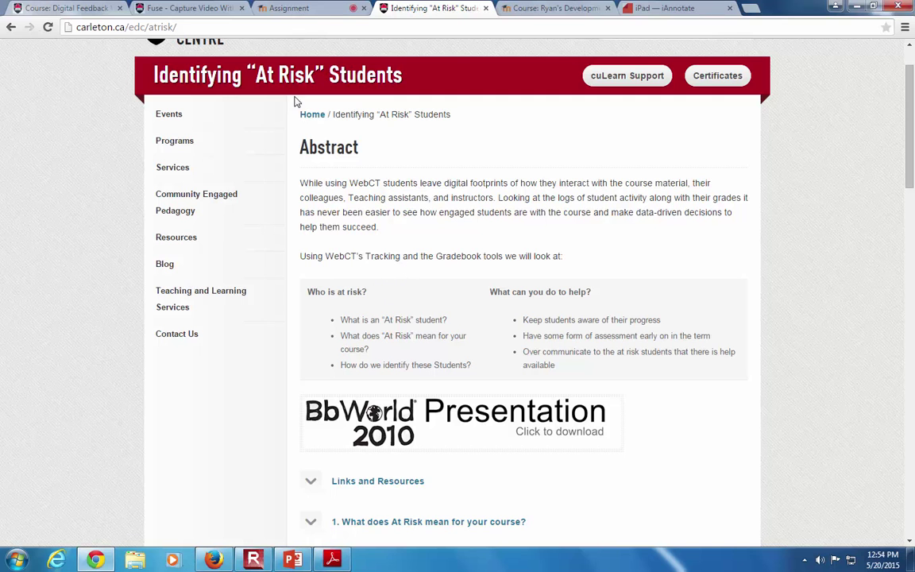
{"action": "left_click", "coordinate": [310, 10]}
View the Fuse mobile video page, then return to the Digital Feedback Workshop's Engagement Analytics block
{"action": "left_click", "coordinate": [216, 10]}
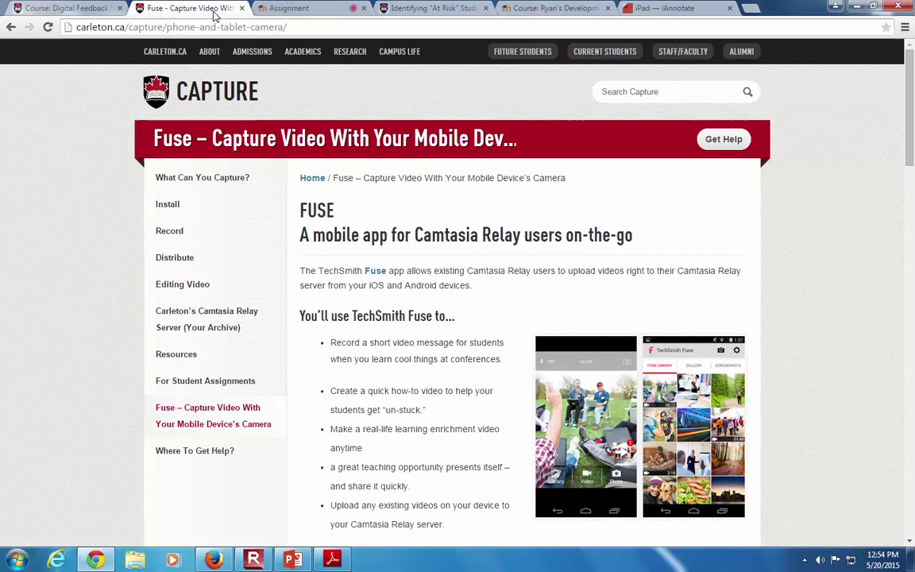
{"action": "left_click", "coordinate": [92, 16]}
{"action": "scroll", "coordinate": [609, 307], "scroll_direction": "up", "scroll_amount": 15}
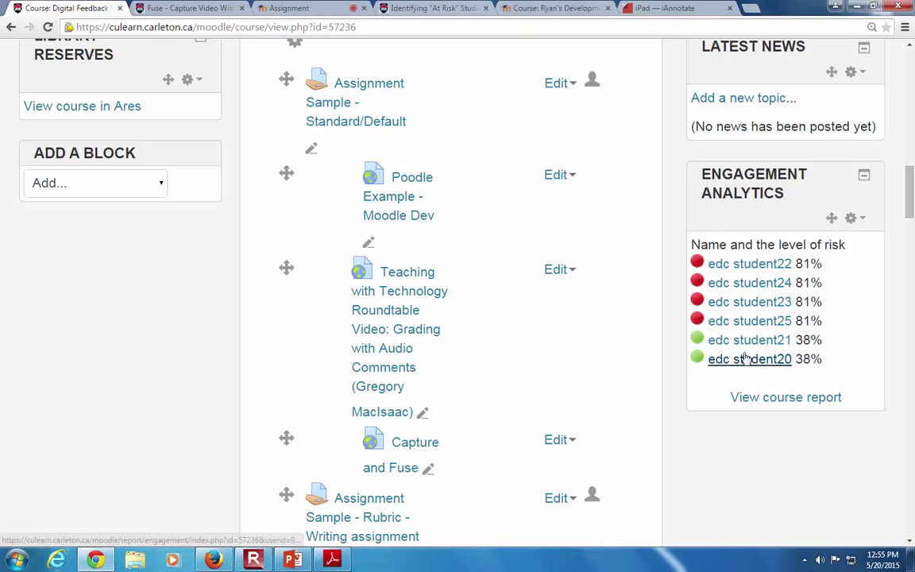
{"action": "left_click", "coordinate": [851, 218]}
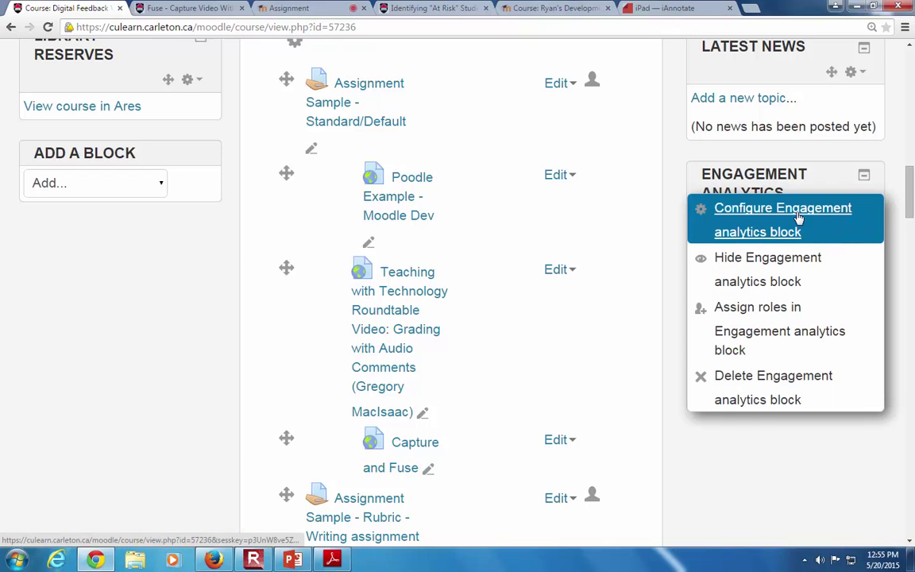
{"action": "left_click", "coordinate": [847, 230]}
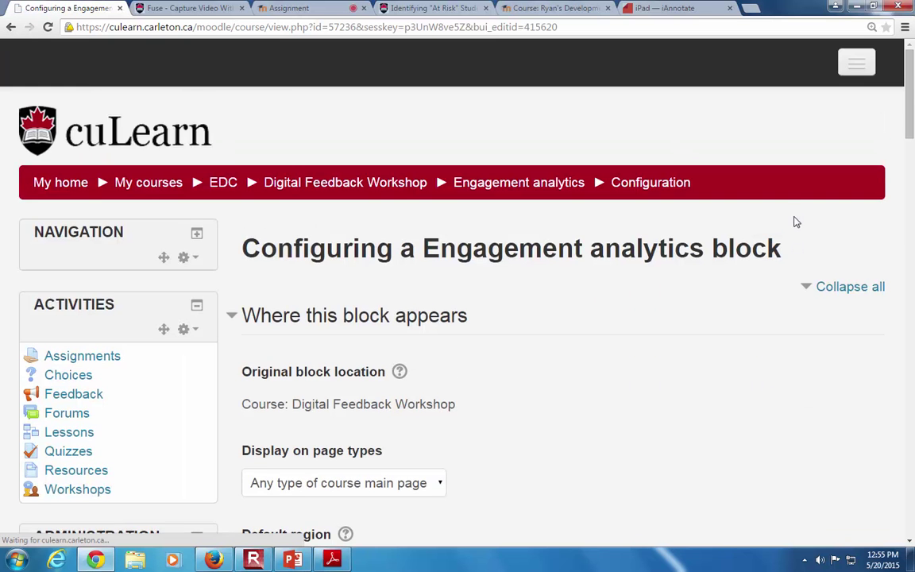
{"action": "scroll", "coordinate": [623, 374], "scroll_direction": "down", "scroll_amount": 3}
{"action": "scroll", "coordinate": [623, 374], "scroll_direction": "down", "scroll_amount": 4}
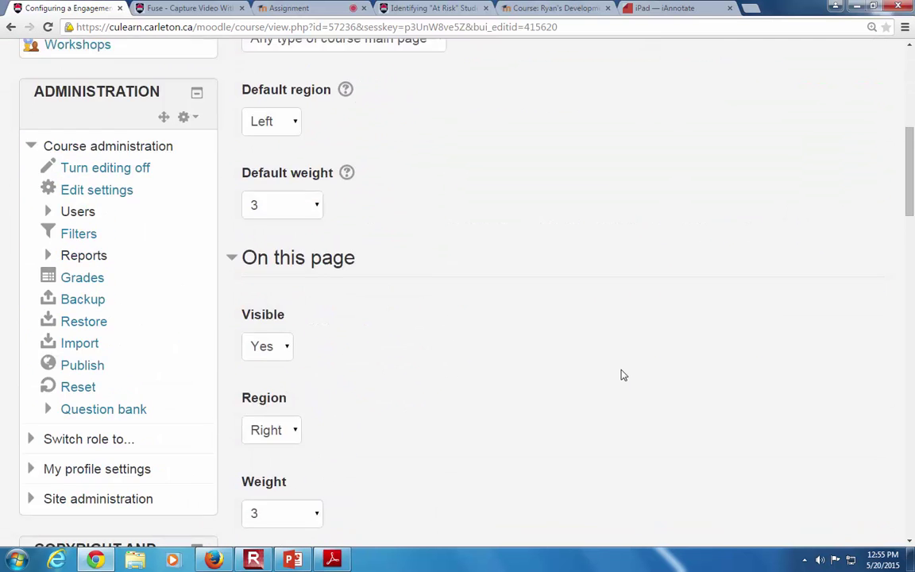
{"action": "scroll", "coordinate": [621, 378], "scroll_direction": "up", "scroll_amount": 3}
{"action": "scroll", "coordinate": [527, 286], "scroll_direction": "down", "scroll_amount": 5}
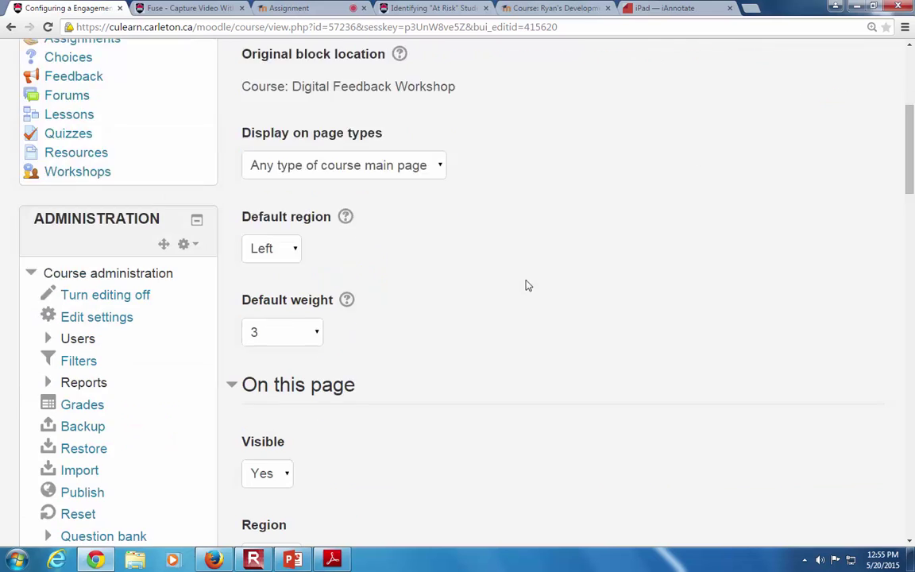
{"action": "scroll", "coordinate": [512, 340], "scroll_direction": "up", "scroll_amount": 6}
{"action": "scroll", "coordinate": [515, 302], "scroll_direction": "down", "scroll_amount": 2}
{"action": "scroll", "coordinate": [515, 302], "scroll_direction": "up", "scroll_amount": 2}
{"action": "left_click", "coordinate": [213, 63]}
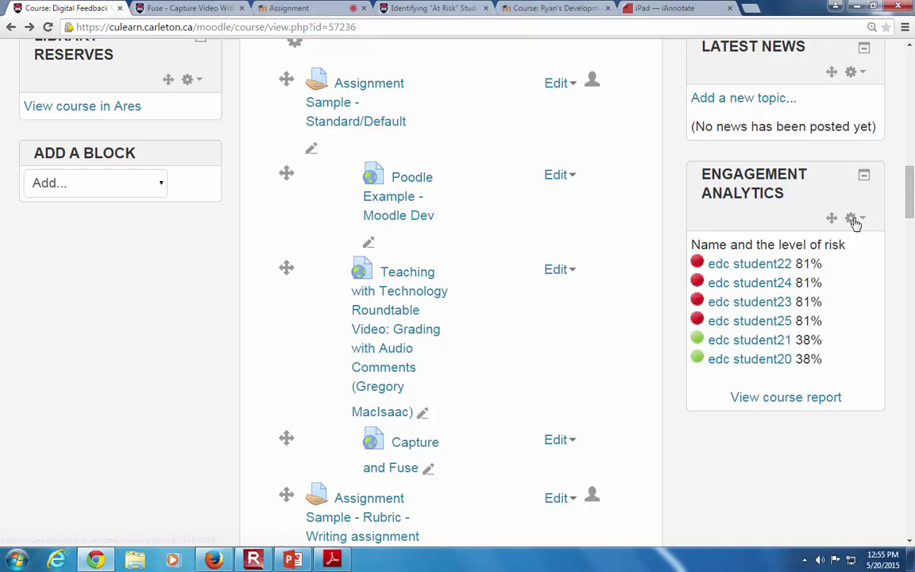
{"action": "left_click", "coordinate": [854, 217]}
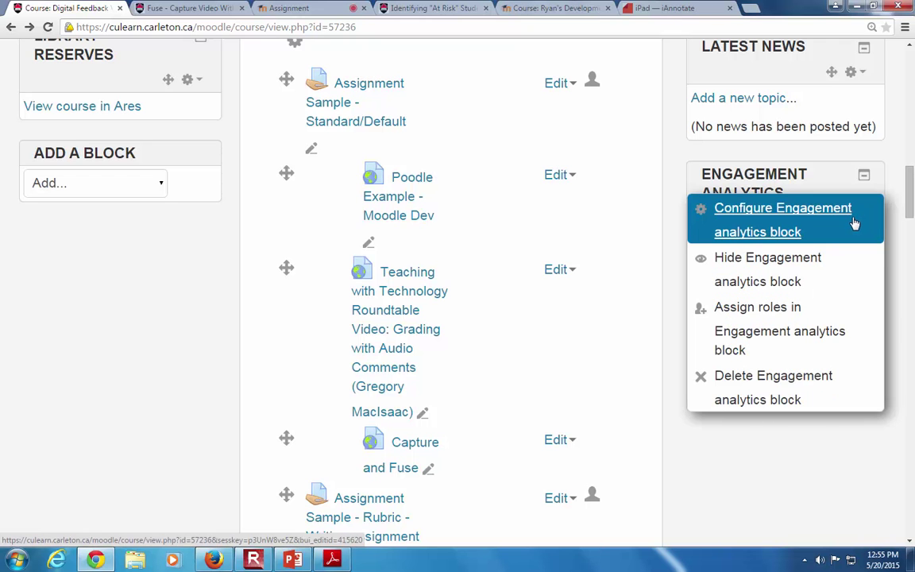
{"action": "left_click", "coordinate": [799, 409]}
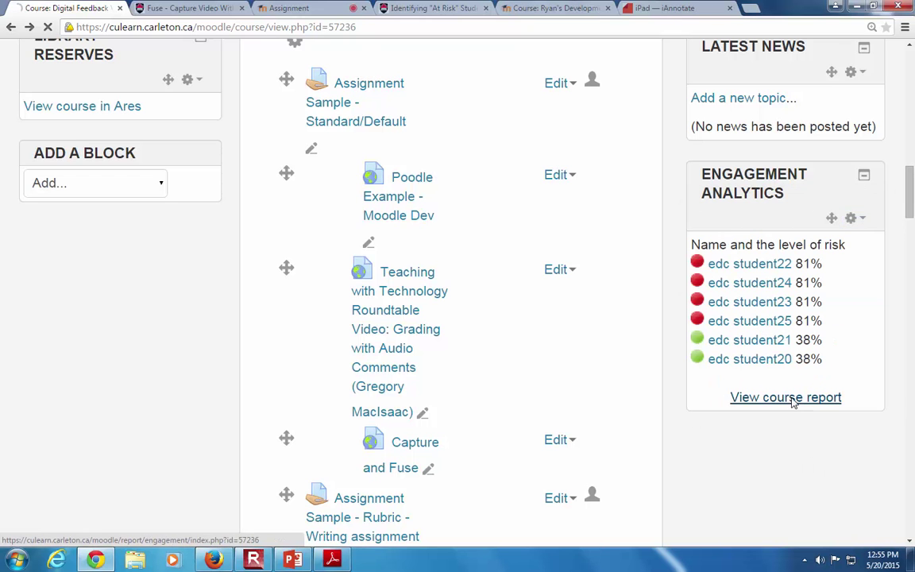
Open the engagement analytics course report, sort it by Assessment Activity, and return to the course
{"action": "left_click", "coordinate": [787, 399]}
{"action": "scroll", "coordinate": [704, 385], "scroll_direction": "down", "scroll_amount": 2}
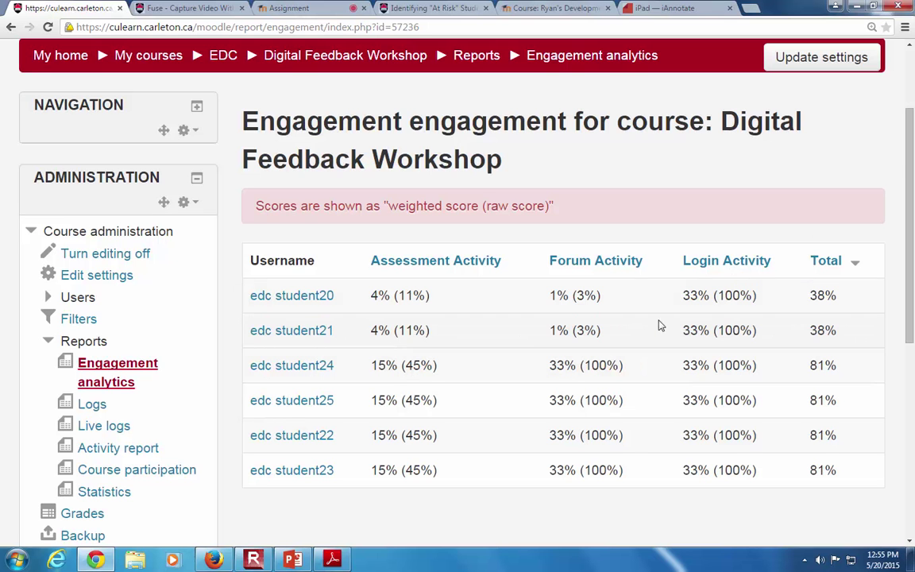
{"action": "scroll", "coordinate": [650, 329], "scroll_direction": "down", "scroll_amount": 2}
{"action": "scroll", "coordinate": [650, 330], "scroll_direction": "up", "scroll_amount": 3}
{"action": "scroll", "coordinate": [650, 329], "scroll_direction": "down", "scroll_amount": 1}
{"action": "left_click", "coordinate": [453, 264]}
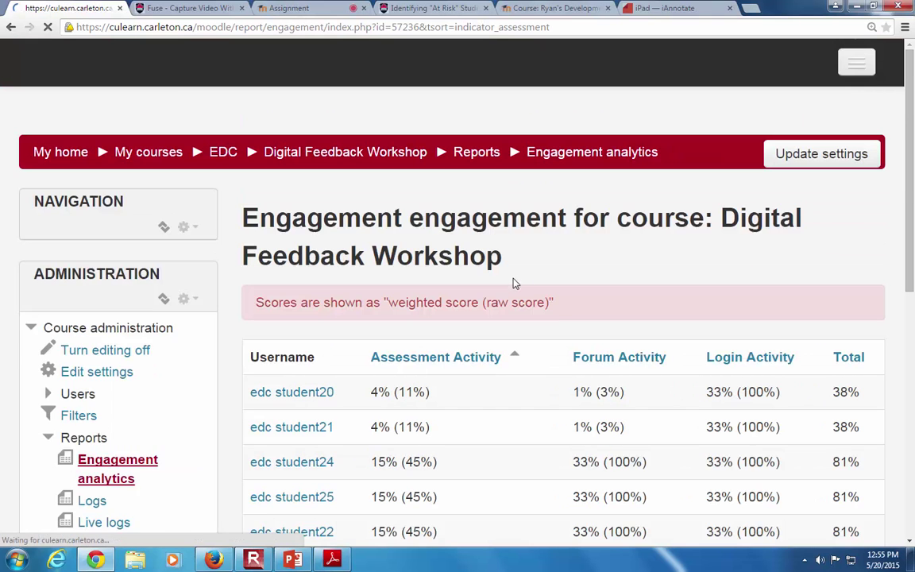
{"action": "left_click", "coordinate": [11, 27]}
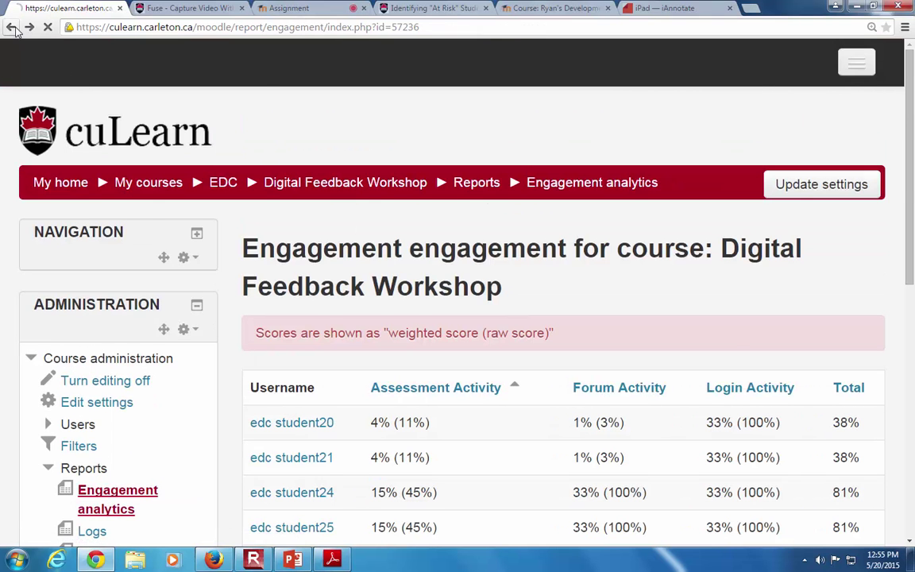
{"action": "left_click", "coordinate": [11, 27]}
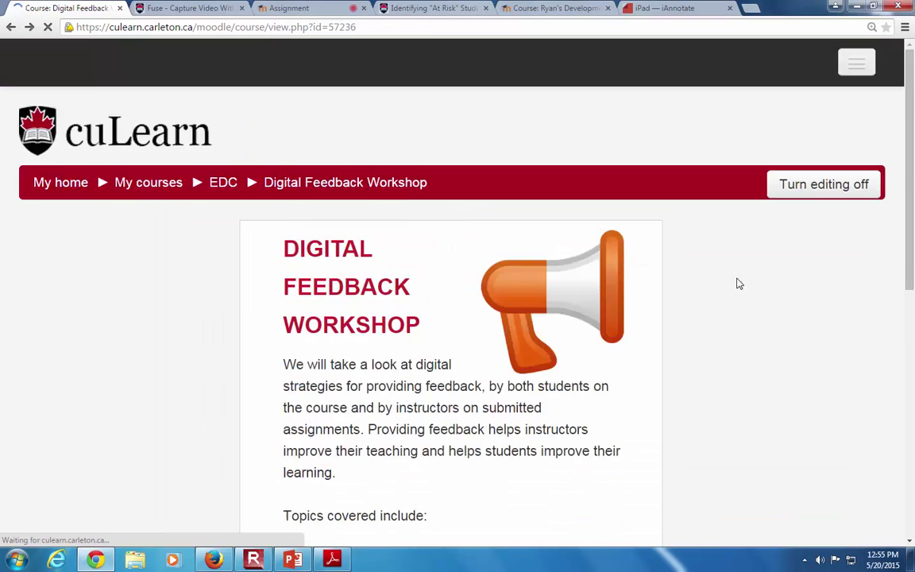
Open the Engagement Analytics block configuration and look through its settings
{"action": "left_click", "coordinate": [857, 221]}
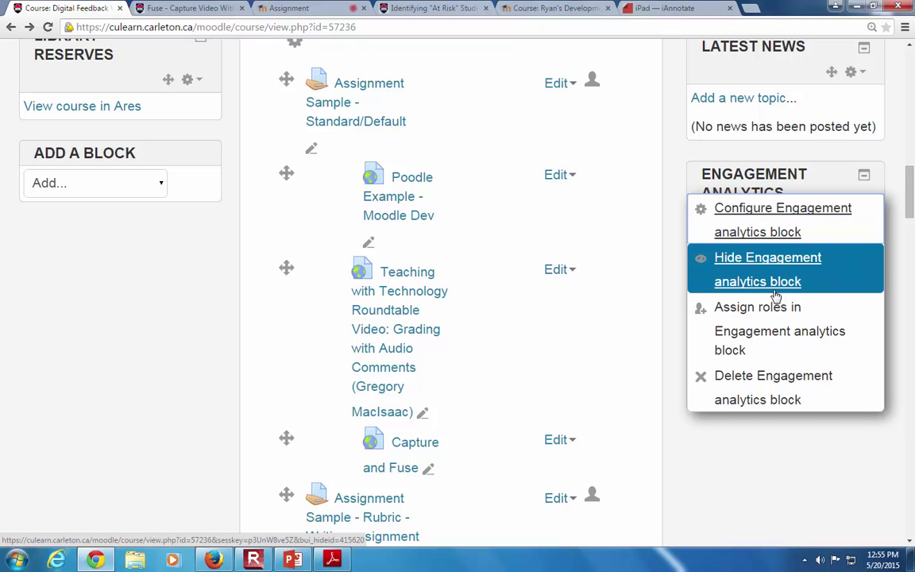
{"action": "left_click", "coordinate": [731, 234]}
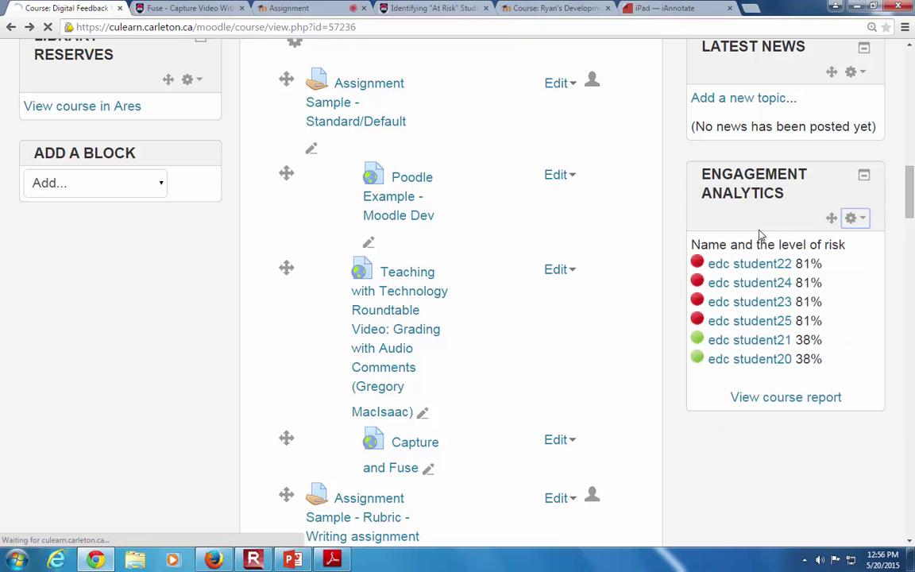
{"action": "scroll", "coordinate": [565, 339], "scroll_direction": "down", "scroll_amount": 2}
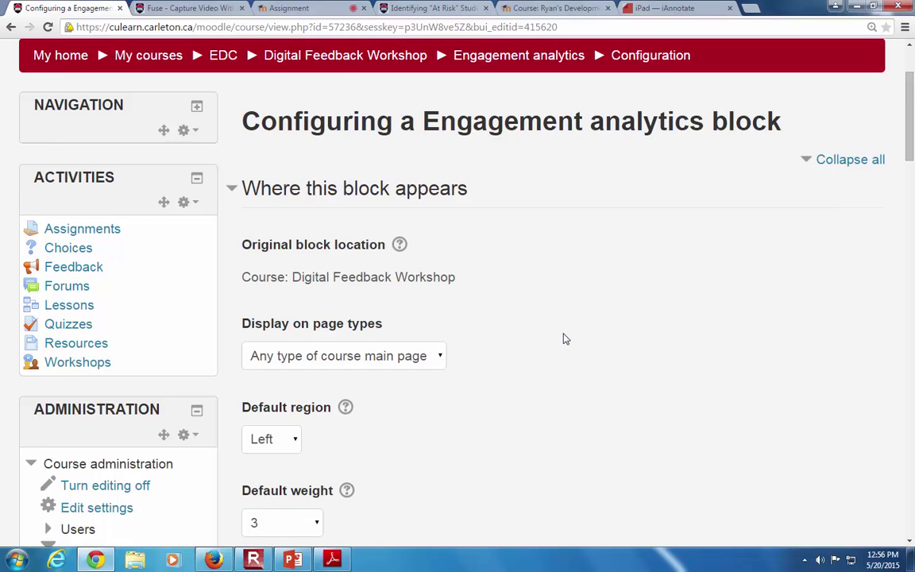
{"action": "scroll", "coordinate": [565, 340], "scroll_direction": "down", "scroll_amount": 5}
{"action": "scroll", "coordinate": [565, 339], "scroll_direction": "up", "scroll_amount": 3}
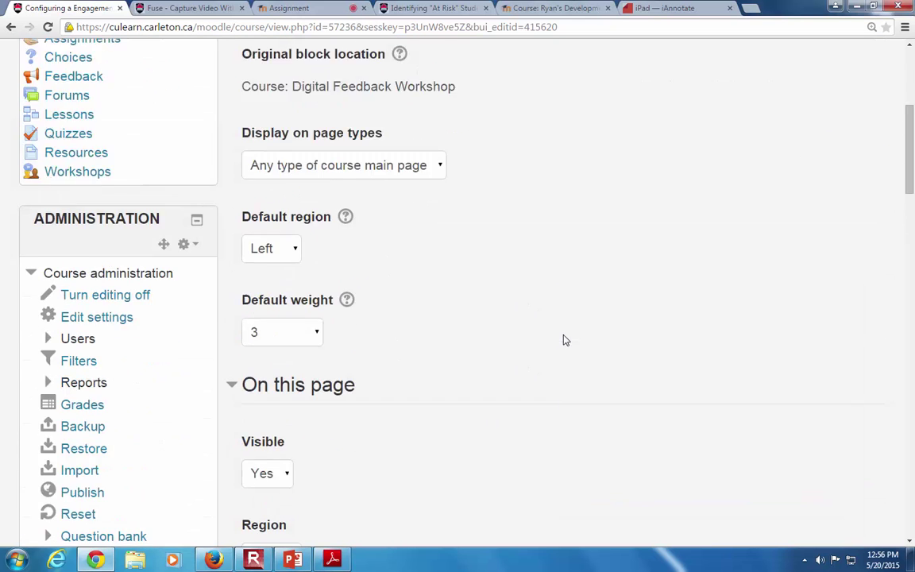
{"action": "scroll", "coordinate": [565, 340], "scroll_direction": "up", "scroll_amount": 3}
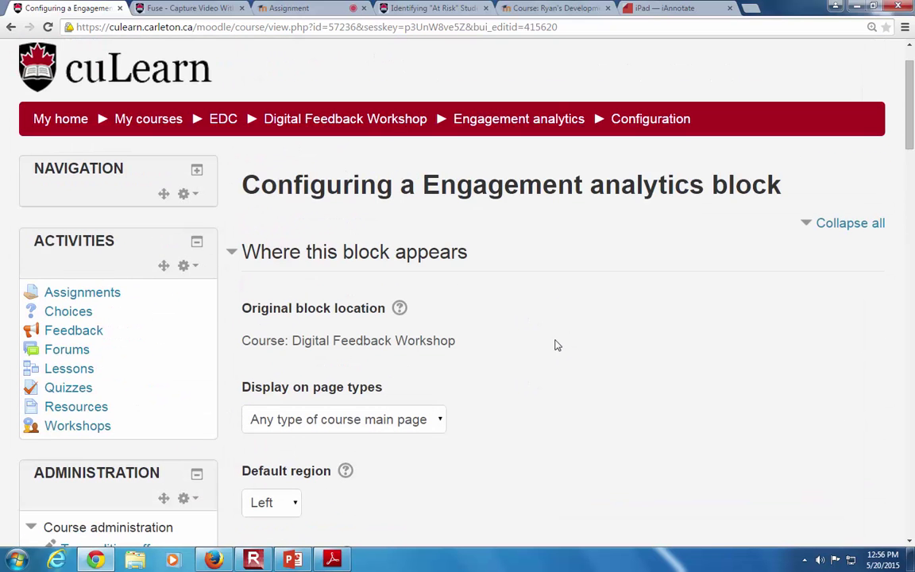
Return to the course page and reopen the full engagement analytics course report
{"action": "left_click", "coordinate": [11, 27]}
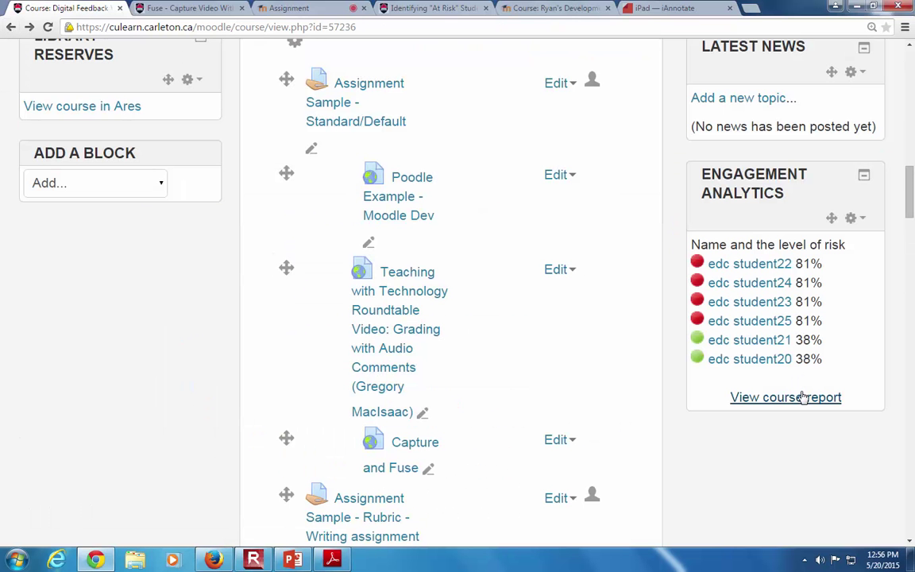
{"action": "left_click", "coordinate": [804, 397]}
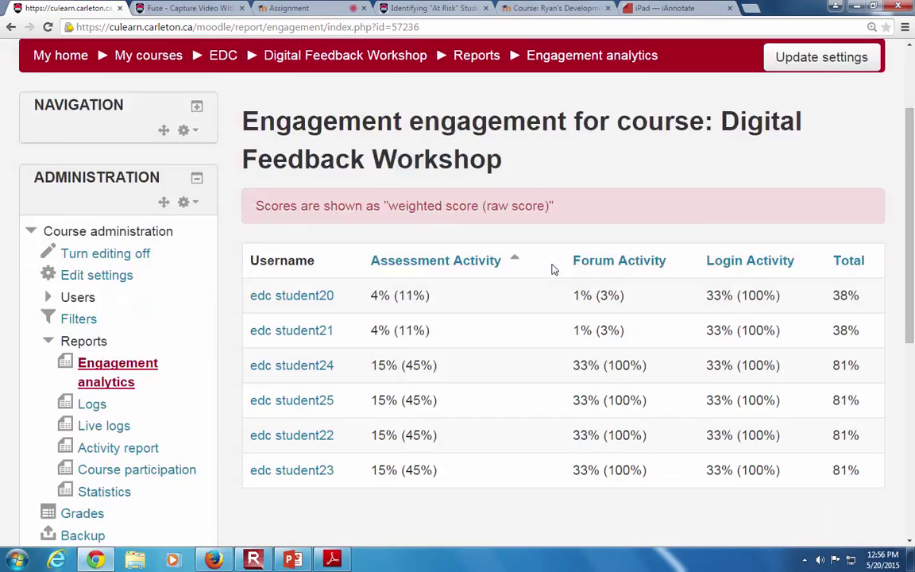
{"action": "scroll", "coordinate": [553, 270], "scroll_direction": "down", "scroll_amount": 1}
{"action": "scroll", "coordinate": [554, 270], "scroll_direction": "up", "scroll_amount": 3}
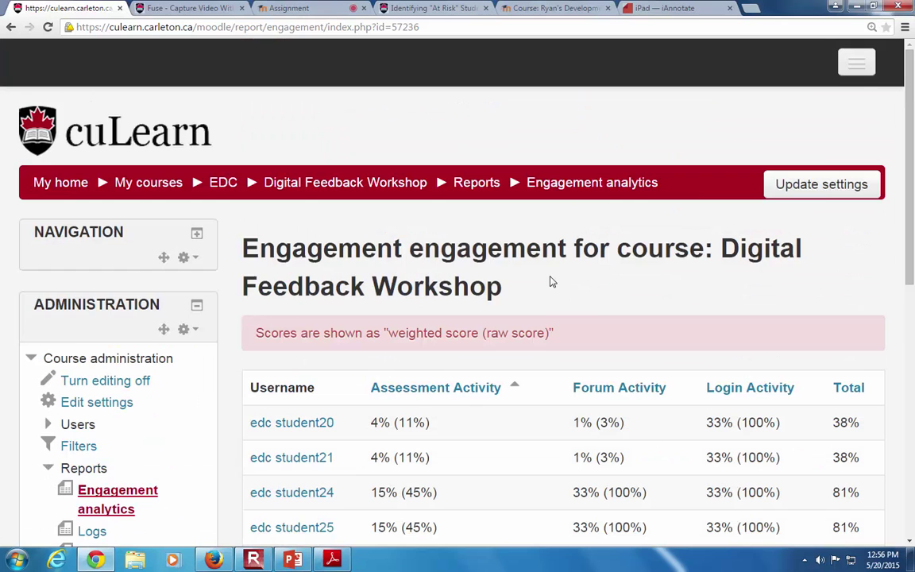
Open Update settings, expand Weighting, and review the 33% Assessment and Forum Activity weights
{"action": "left_click", "coordinate": [823, 193]}
{"action": "scroll", "coordinate": [715, 282], "scroll_direction": "down", "scroll_amount": 2}
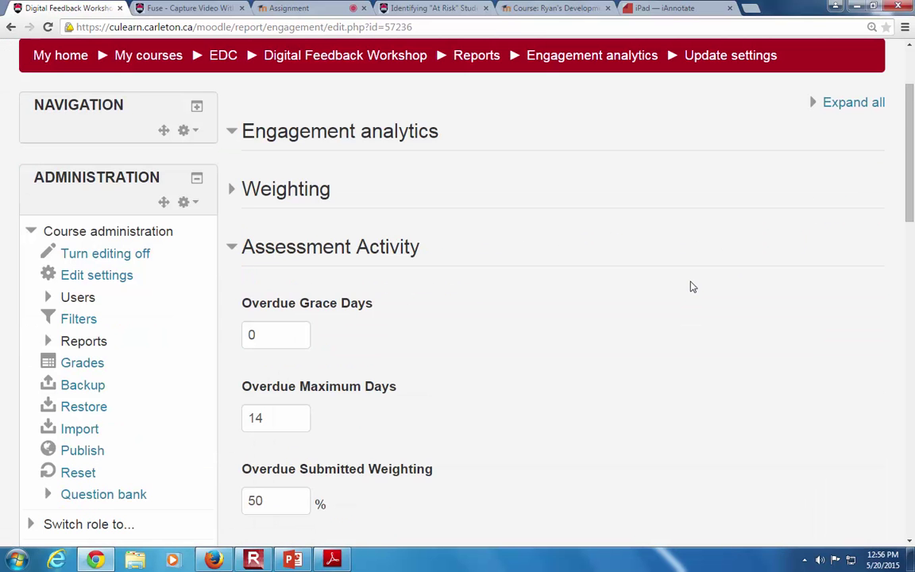
{"action": "left_click", "coordinate": [231, 191]}
{"action": "scroll", "coordinate": [330, 210], "scroll_direction": "down", "scroll_amount": 1}
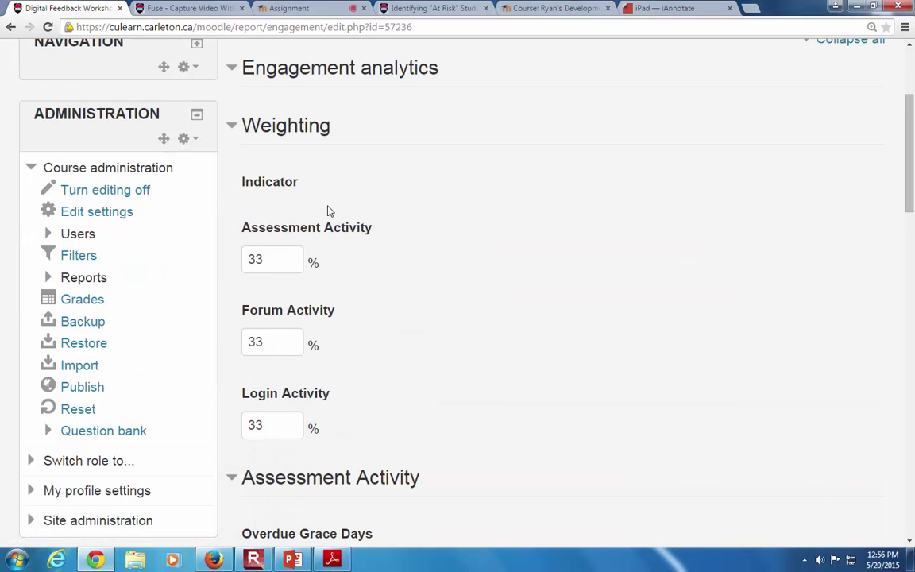
{"action": "left_click_drag", "start_coordinate": [280, 342], "coordinate": [226, 343]}
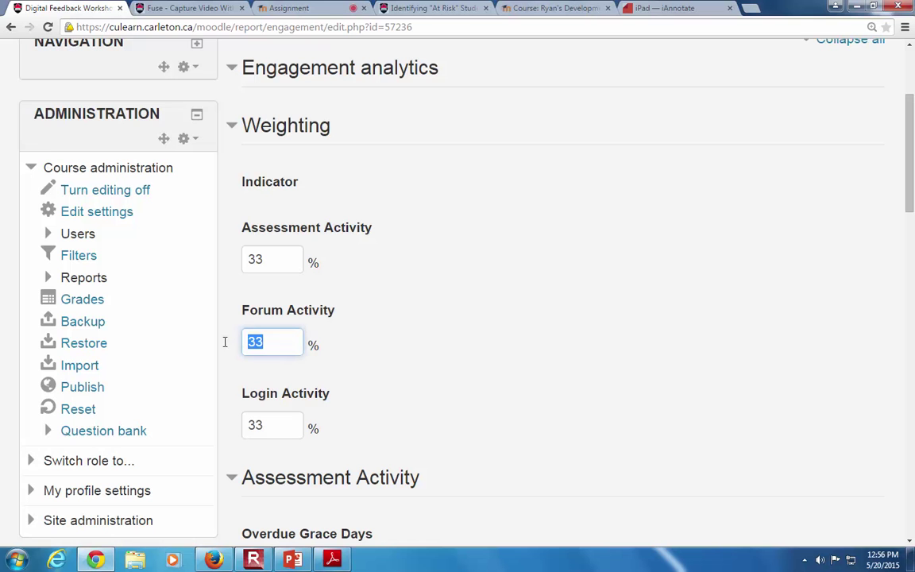
{"action": "scroll", "coordinate": [310, 421], "scroll_direction": "down", "scroll_amount": 2}
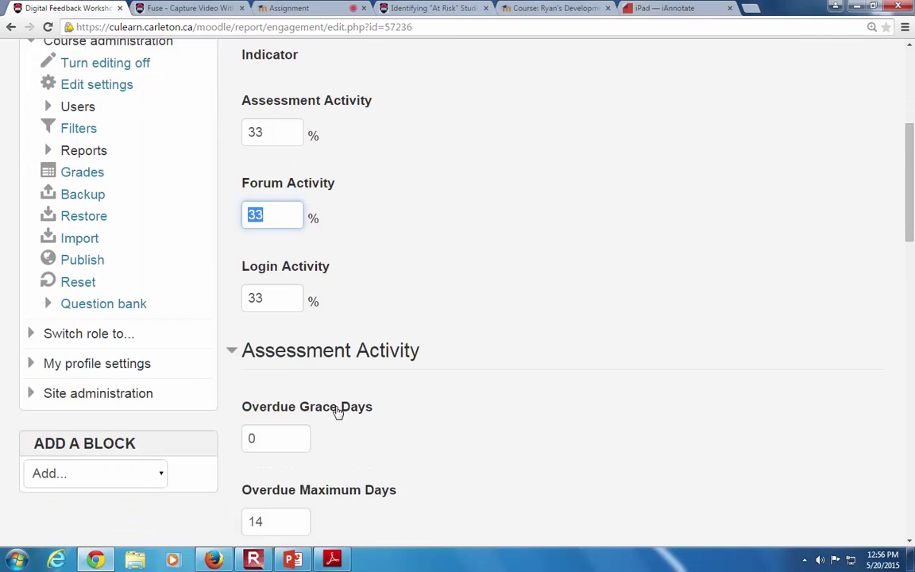
{"action": "scroll", "coordinate": [338, 411], "scroll_direction": "down", "scroll_amount": 4}
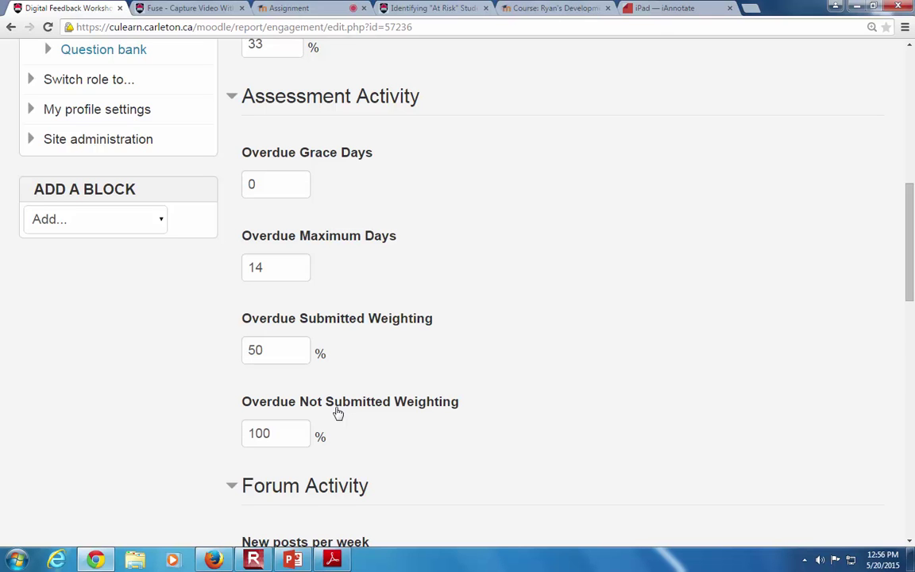
{"action": "scroll", "coordinate": [338, 413], "scroll_direction": "down", "scroll_amount": 5}
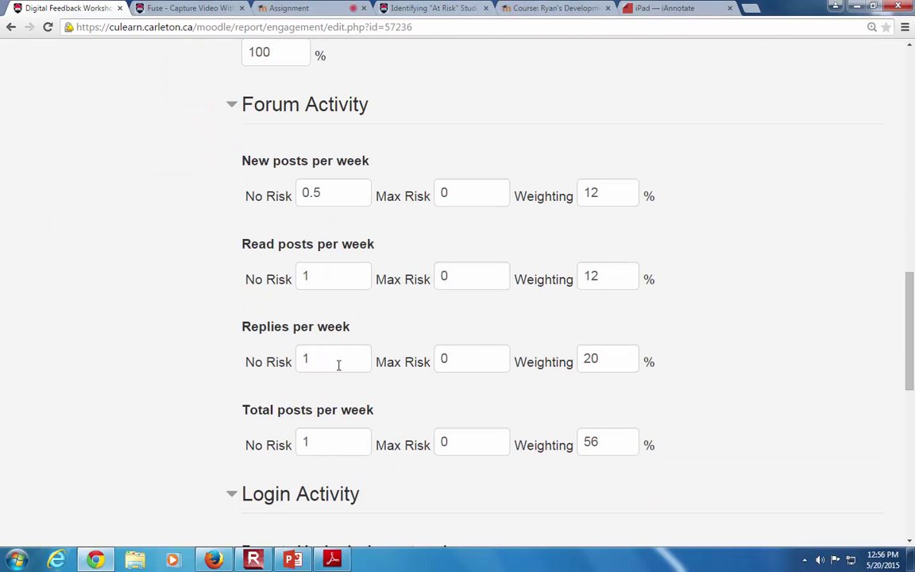
{"action": "scroll", "coordinate": [339, 364], "scroll_direction": "down", "scroll_amount": 1}
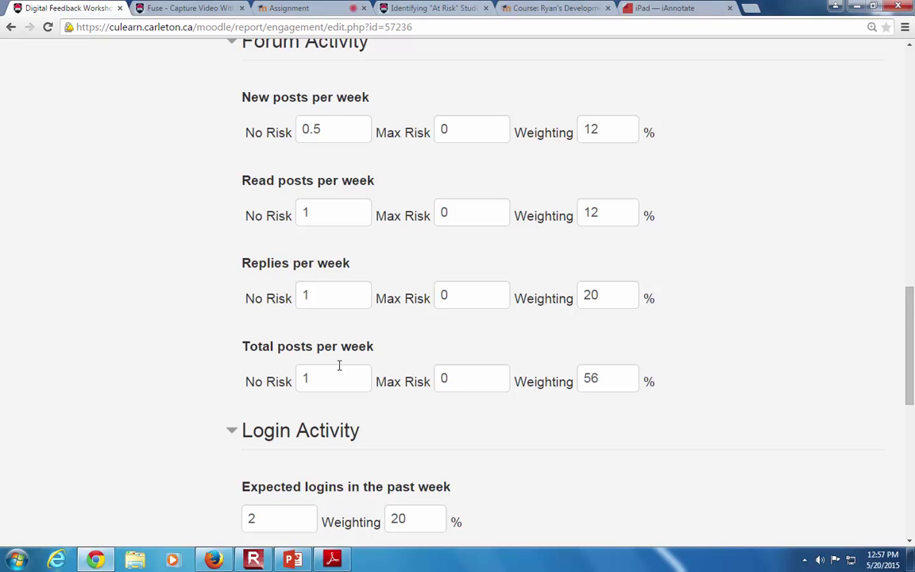
{"action": "scroll", "coordinate": [339, 372], "scroll_direction": "down", "scroll_amount": 2}
{"action": "scroll", "coordinate": [329, 373], "scroll_direction": "up", "scroll_amount": 15}
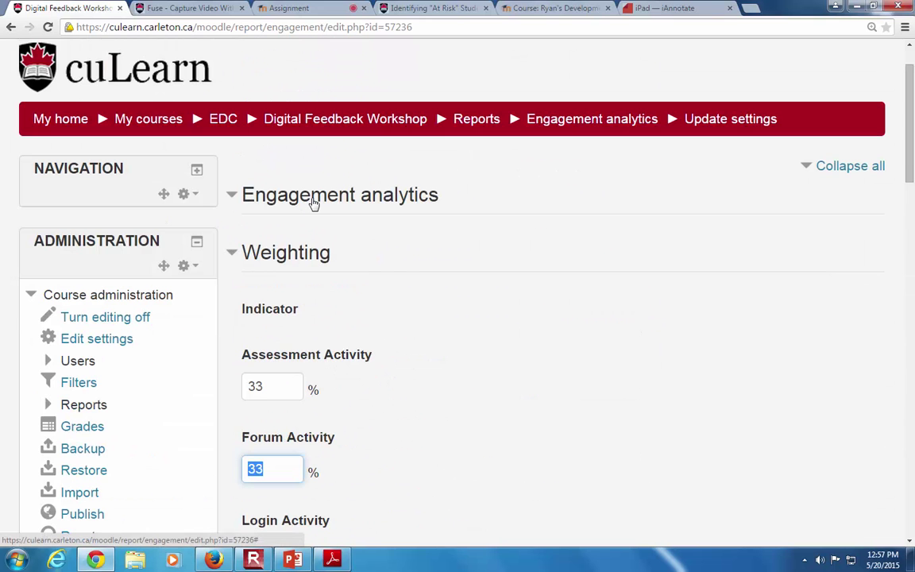
Go back to the course page and scroll down to the Workshop Sample activity
{"action": "left_click", "coordinate": [11, 28]}
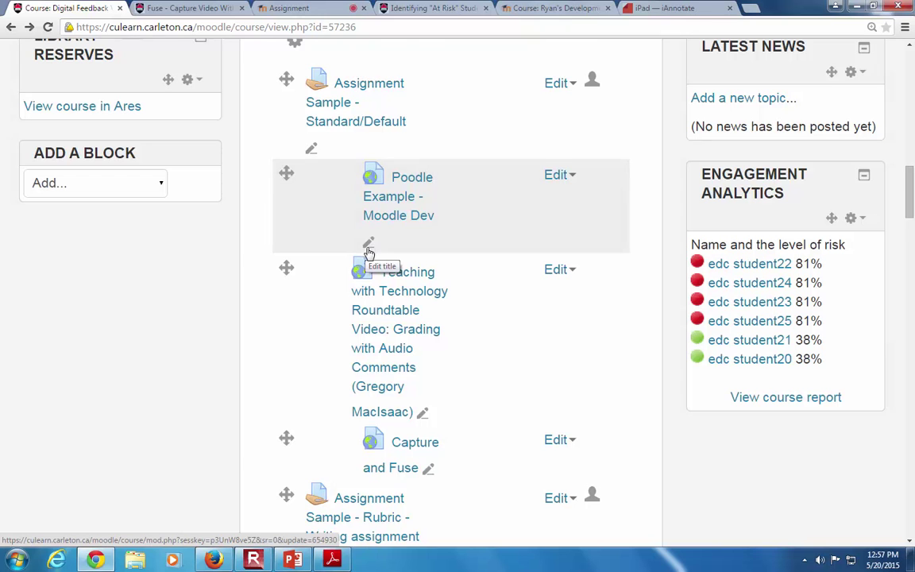
{"action": "scroll", "coordinate": [368, 251], "scroll_direction": "down", "scroll_amount": 10}
{"action": "scroll", "coordinate": [354, 283], "scroll_direction": "down", "scroll_amount": 7}
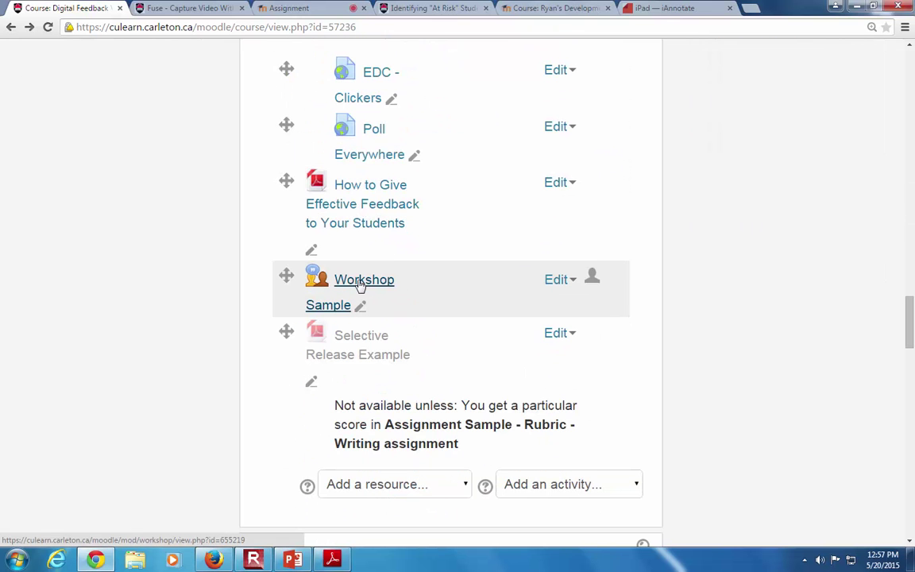
Open Workshop Sample and scroll to its grades report showing grades 66.67 and 58.67
{"action": "left_click", "coordinate": [363, 283]}
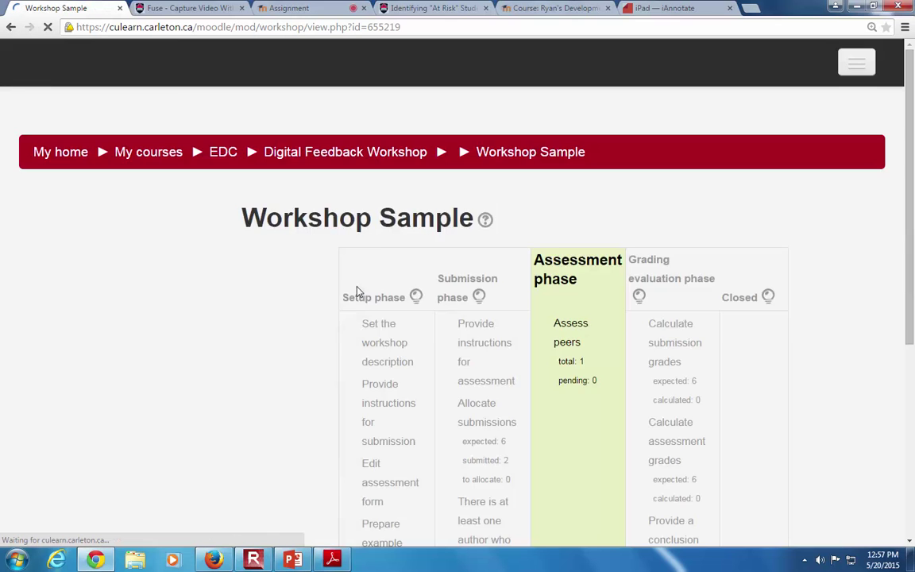
{"action": "scroll", "coordinate": [388, 288], "scroll_direction": "down", "scroll_amount": 3}
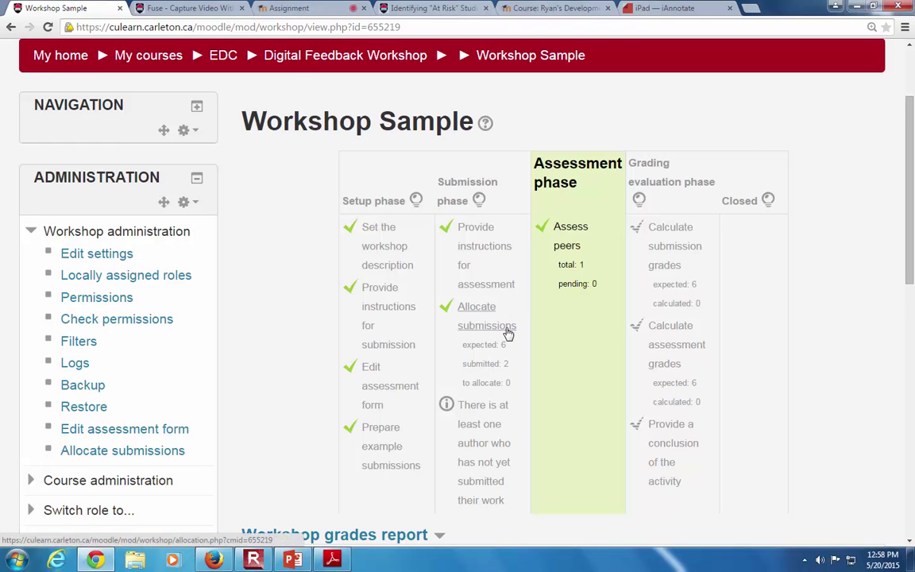
{"action": "scroll", "coordinate": [509, 333], "scroll_direction": "down", "scroll_amount": 1}
{"action": "scroll", "coordinate": [490, 360], "scroll_direction": "down", "scroll_amount": 3}
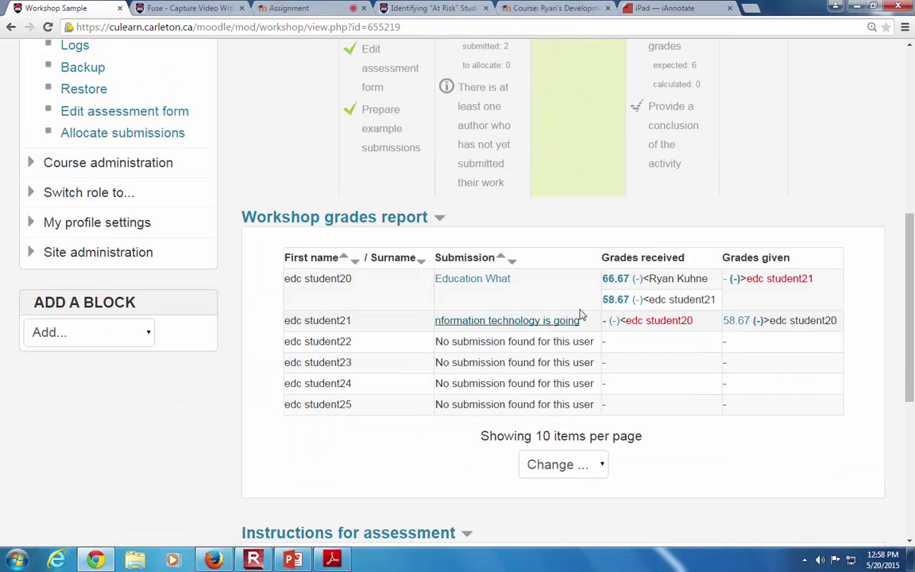
Open the 66.67 assessment of the Education What submission and scroll through it
{"action": "left_click", "coordinate": [616, 279]}
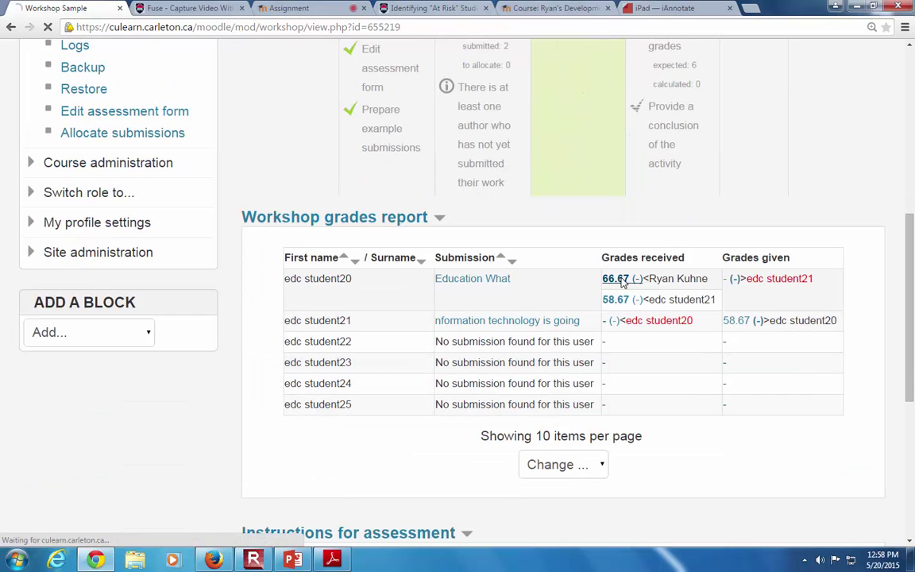
{"action": "scroll", "coordinate": [556, 341], "scroll_direction": "down", "scroll_amount": 10}
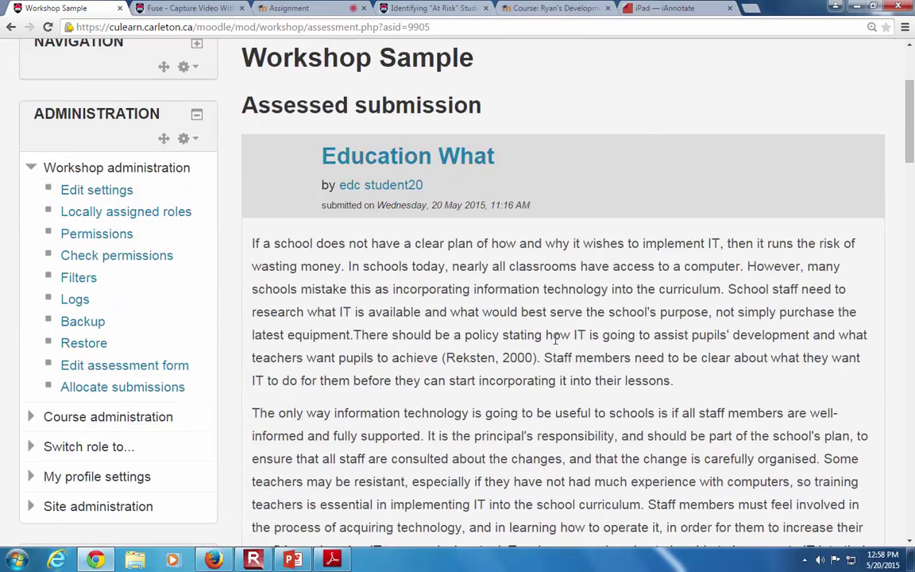
{"action": "scroll", "coordinate": [554, 358], "scroll_direction": "down", "scroll_amount": 2}
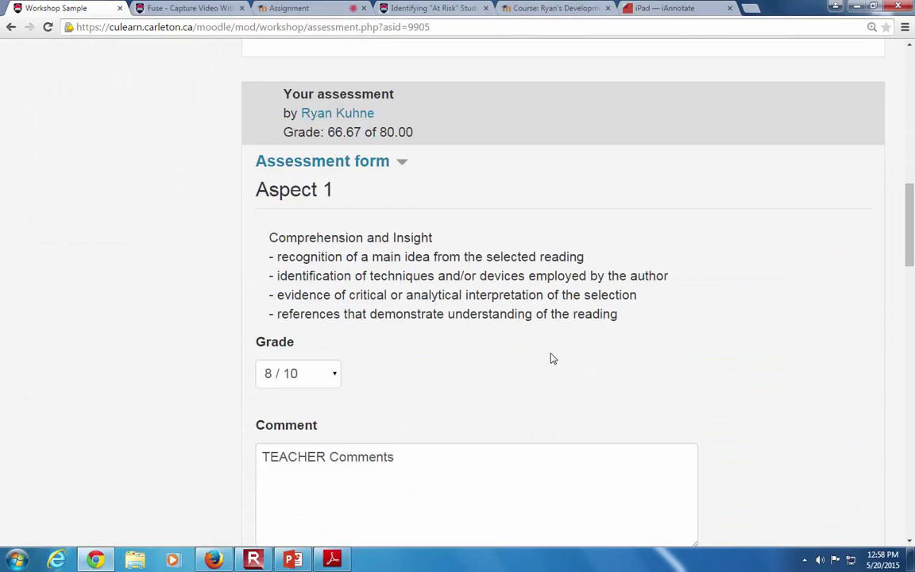
{"action": "scroll", "coordinate": [554, 358], "scroll_direction": "down", "scroll_amount": 3}
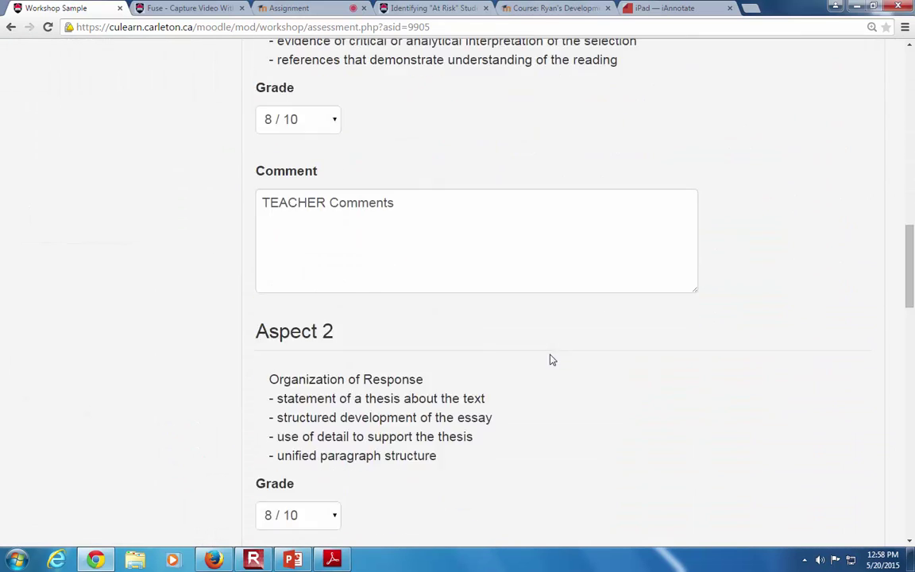
{"action": "scroll", "coordinate": [551, 359], "scroll_direction": "up", "scroll_amount": 15}
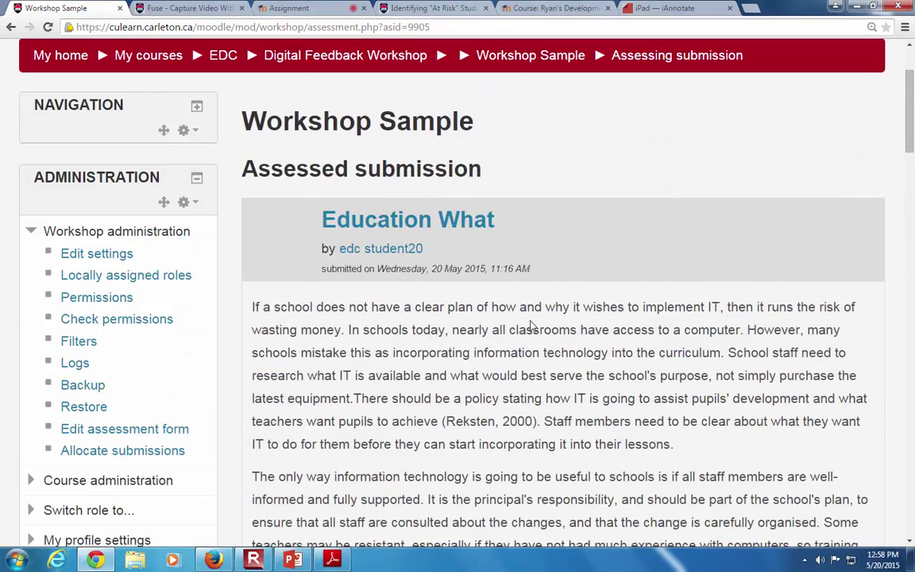
{"action": "scroll", "coordinate": [532, 325], "scroll_direction": "down", "scroll_amount": 7}
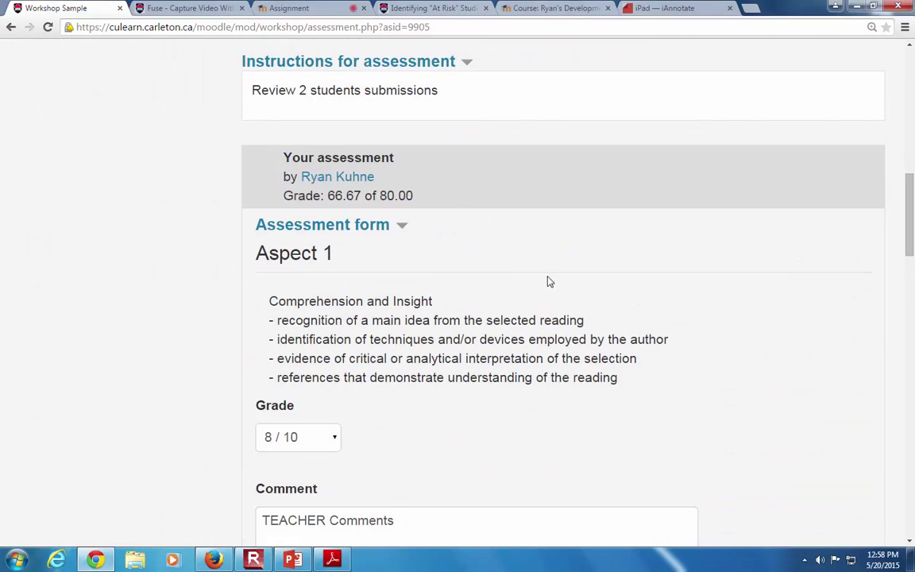
{"action": "scroll", "coordinate": [508, 335], "scroll_direction": "down", "scroll_amount": 1}
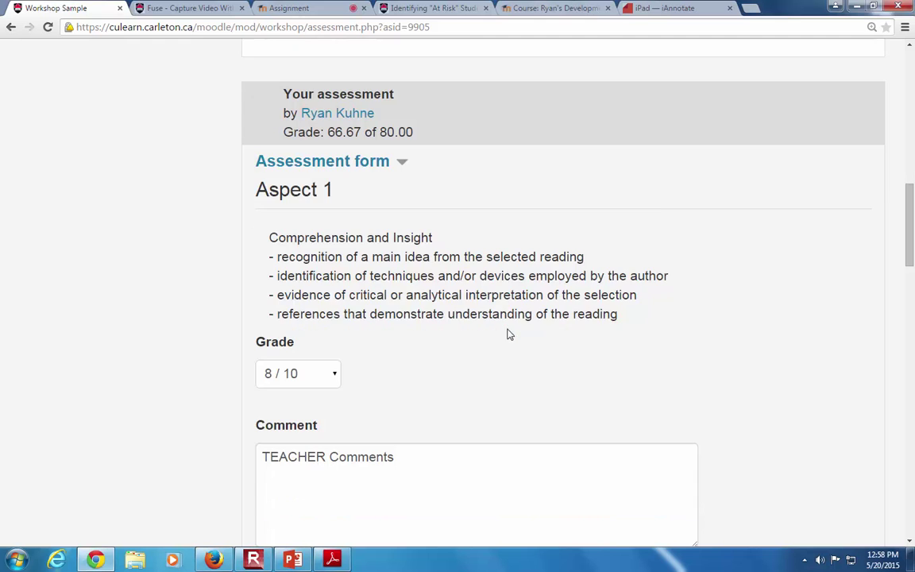
{"action": "scroll", "coordinate": [376, 342], "scroll_direction": "down", "scroll_amount": 2}
Keep the Aspect 1 grade at 8 / 10 and review its comment and the remaining form
{"action": "left_click", "coordinate": [312, 246]}
{"action": "left_click", "coordinate": [304, 317]}
{"action": "left_click", "coordinate": [412, 344]}
{"action": "scroll", "coordinate": [413, 343], "scroll_direction": "down", "scroll_amount": 4}
{"action": "scroll", "coordinate": [334, 388], "scroll_direction": "down", "scroll_amount": 4}
{"action": "scroll", "coordinate": [347, 387], "scroll_direction": "down", "scroll_amount": 3}
{"action": "scroll", "coordinate": [367, 416], "scroll_direction": "up", "scroll_amount": 10}
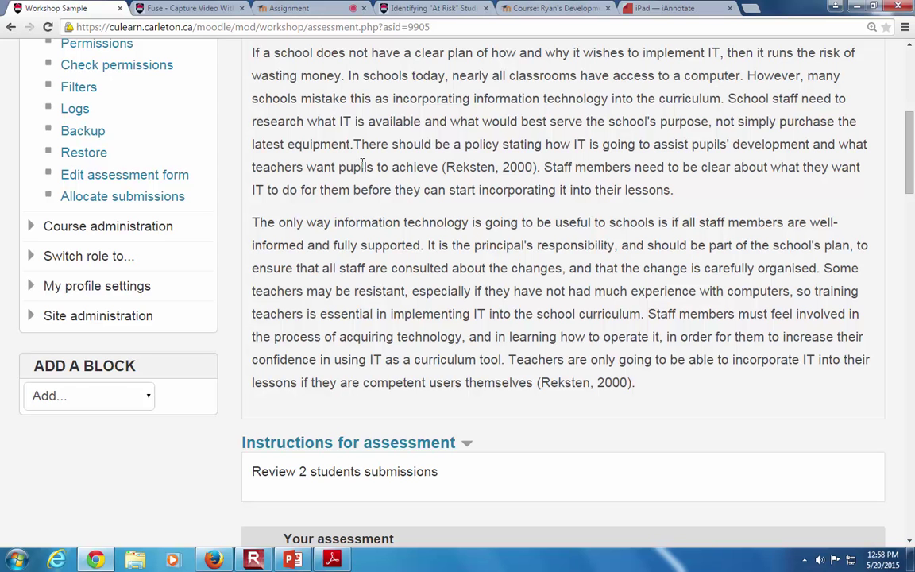
{"action": "scroll", "coordinate": [253, 231], "scroll_direction": "up", "scroll_amount": 5}
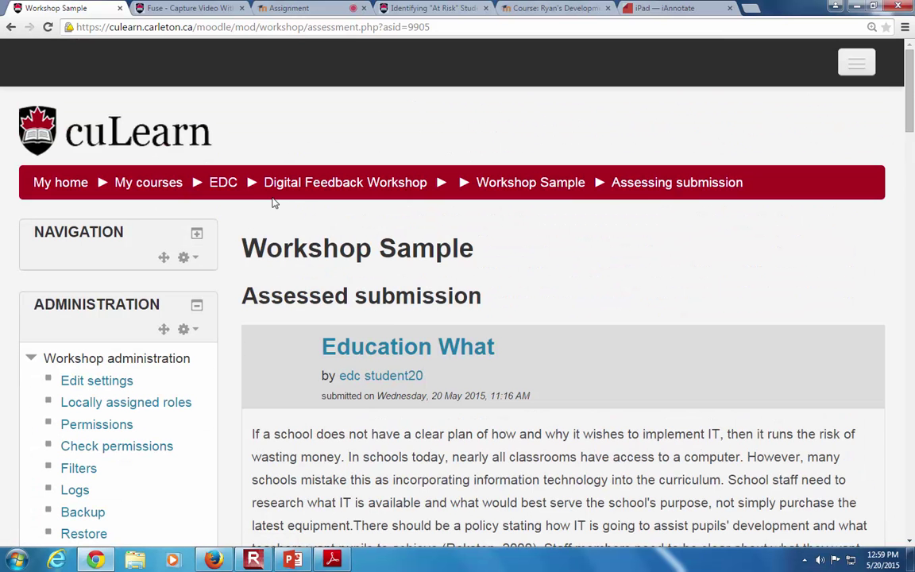
In PowerPoint, present slide 27, 'Response to Feedback', as a full-screen slide show
{"action": "left_click", "coordinate": [293, 561]}
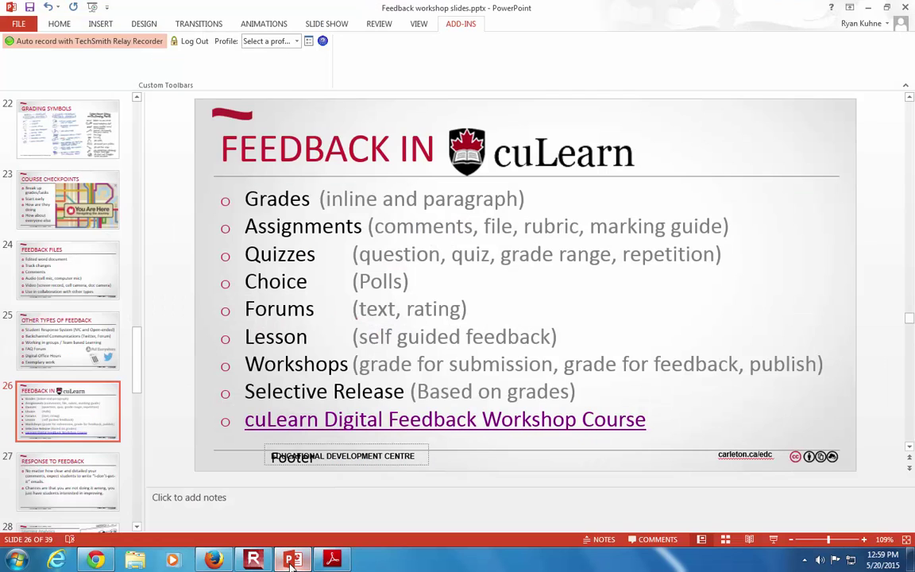
{"action": "left_click", "coordinate": [77, 470]}
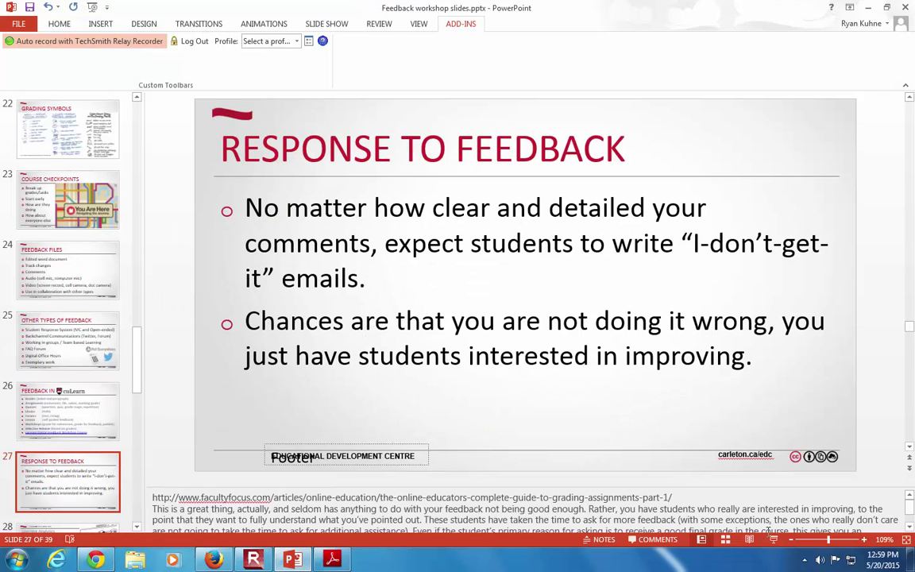
{"action": "left_click", "coordinate": [773, 540]}
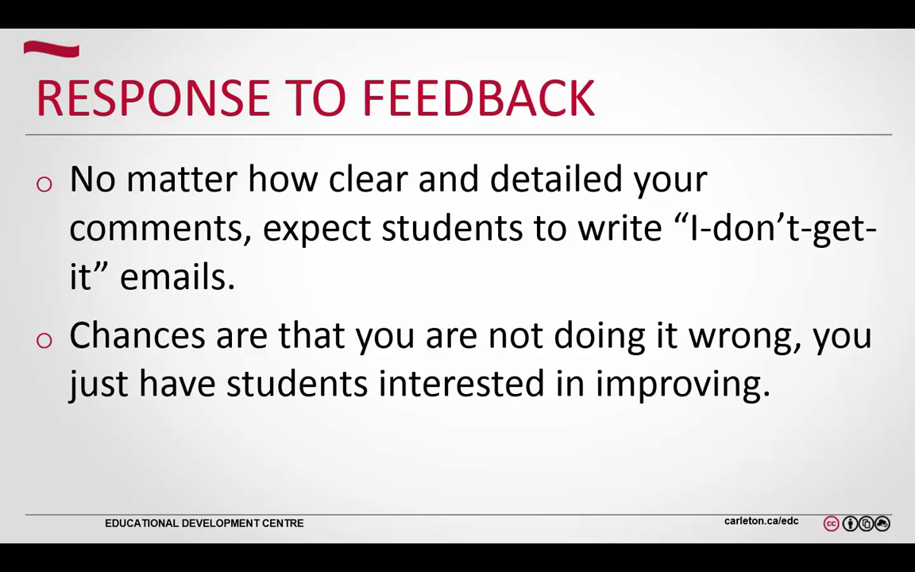